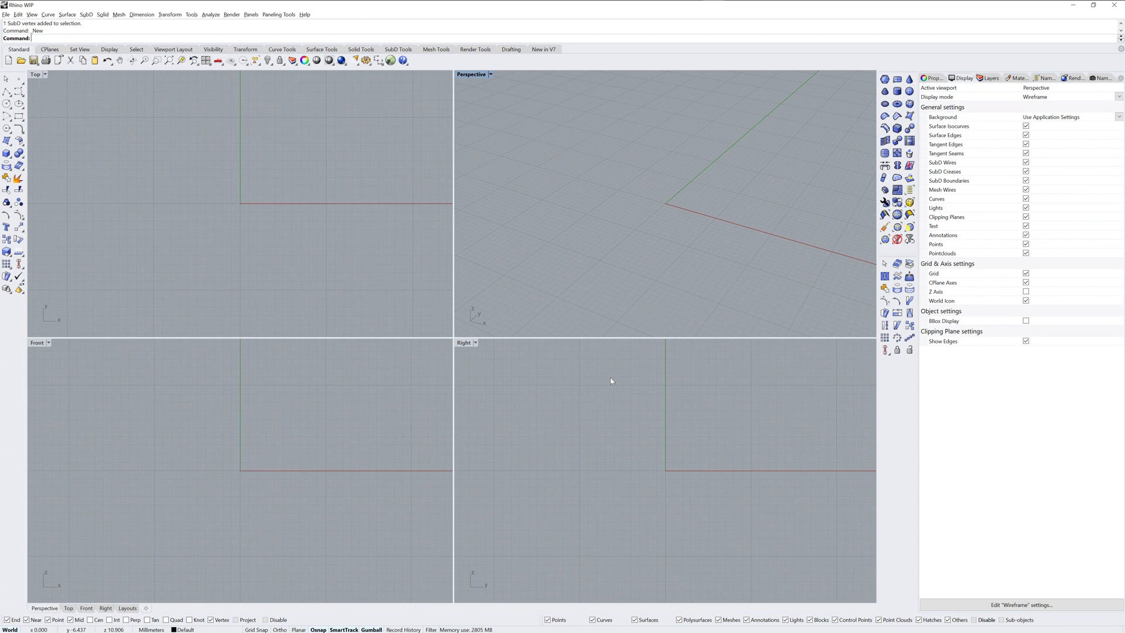
pyautogui.click(398, 49)
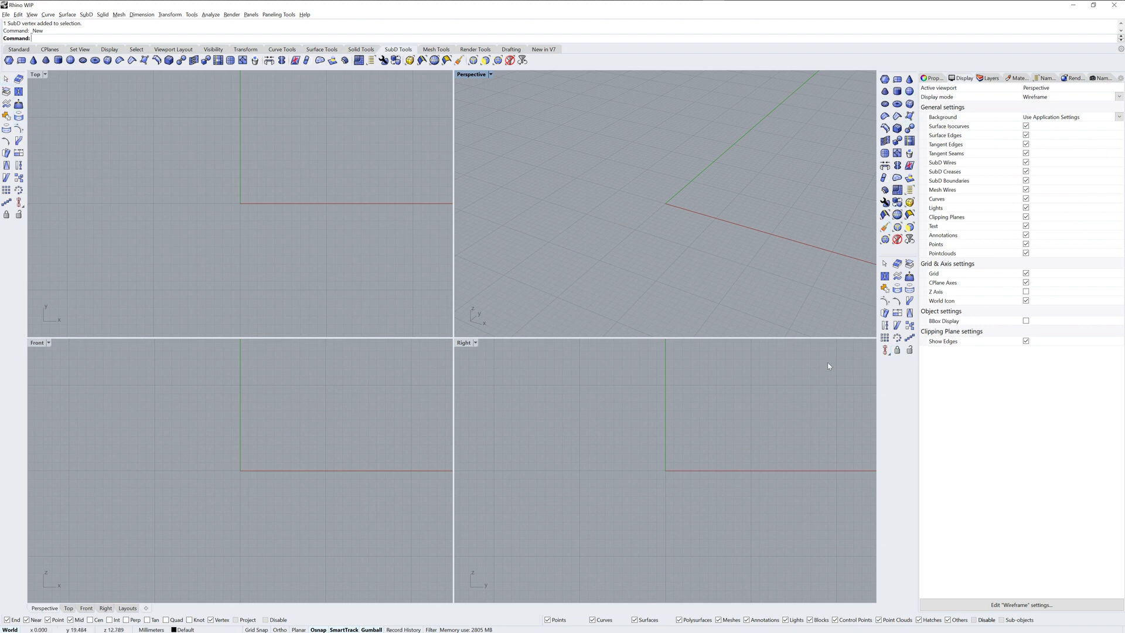
pyautogui.click(19, 51)
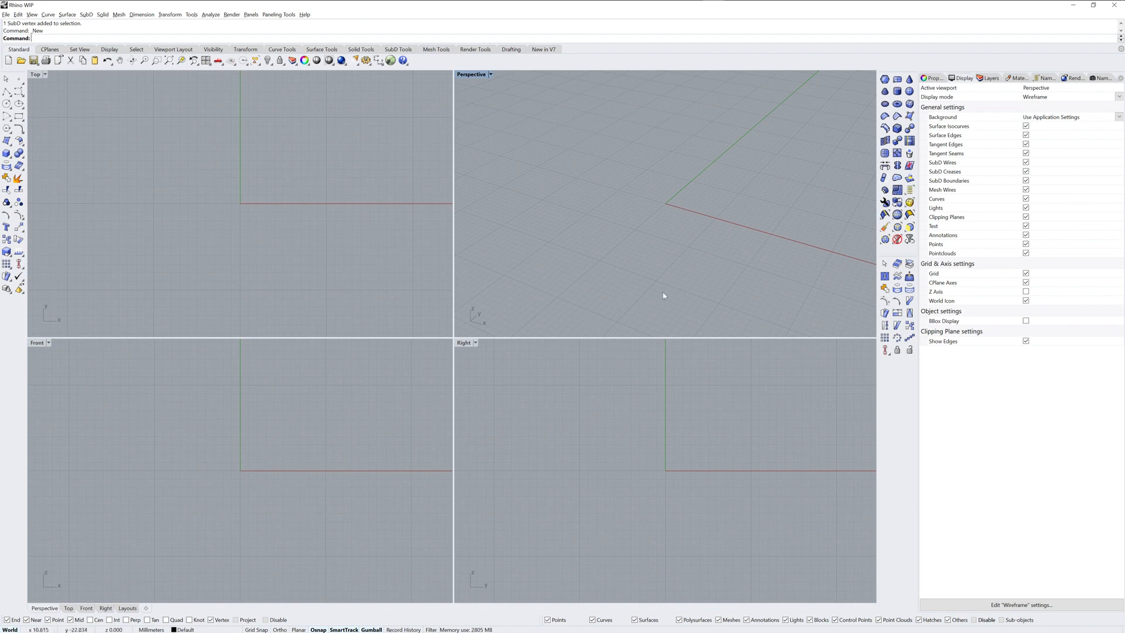
# Step: Create a SubD box centred on the origin, 500 mm long, 500 mm wide and 150 mm high, with 4 faces in each direction
pyautogui.click(909, 104)
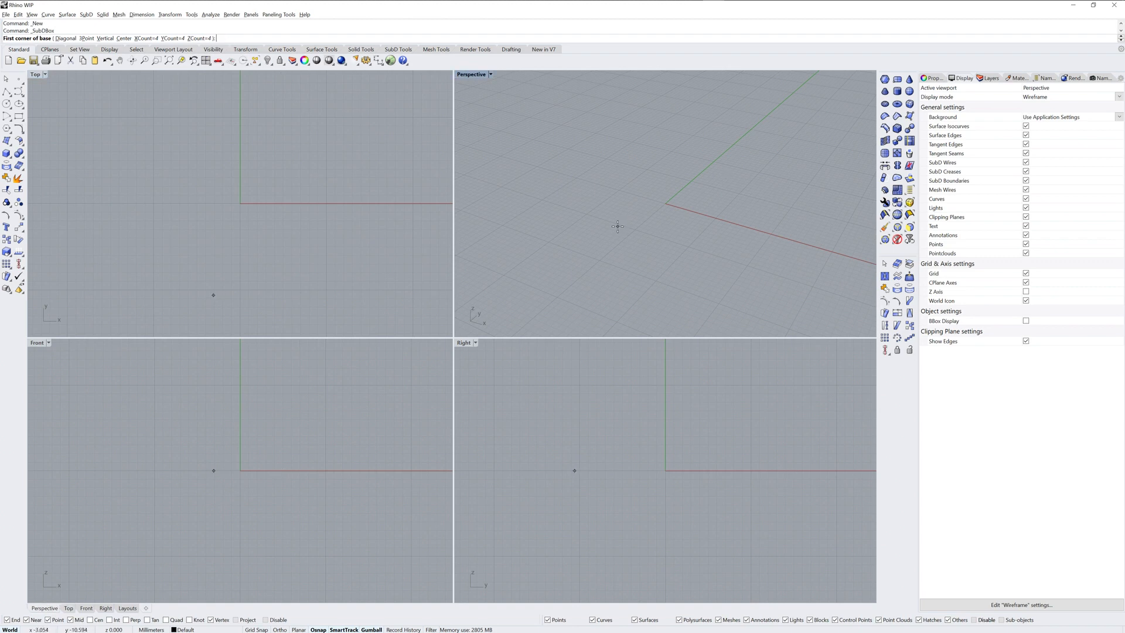
pyautogui.write('5')
pyautogui.press('Return')
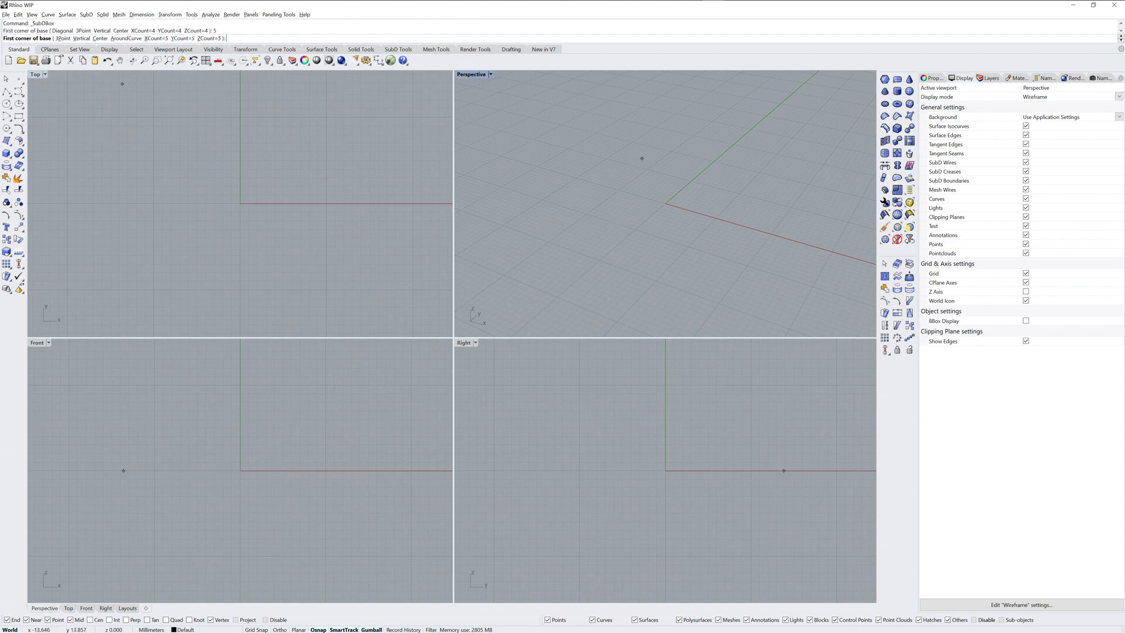
pyautogui.write('4')
pyautogui.press('Return')
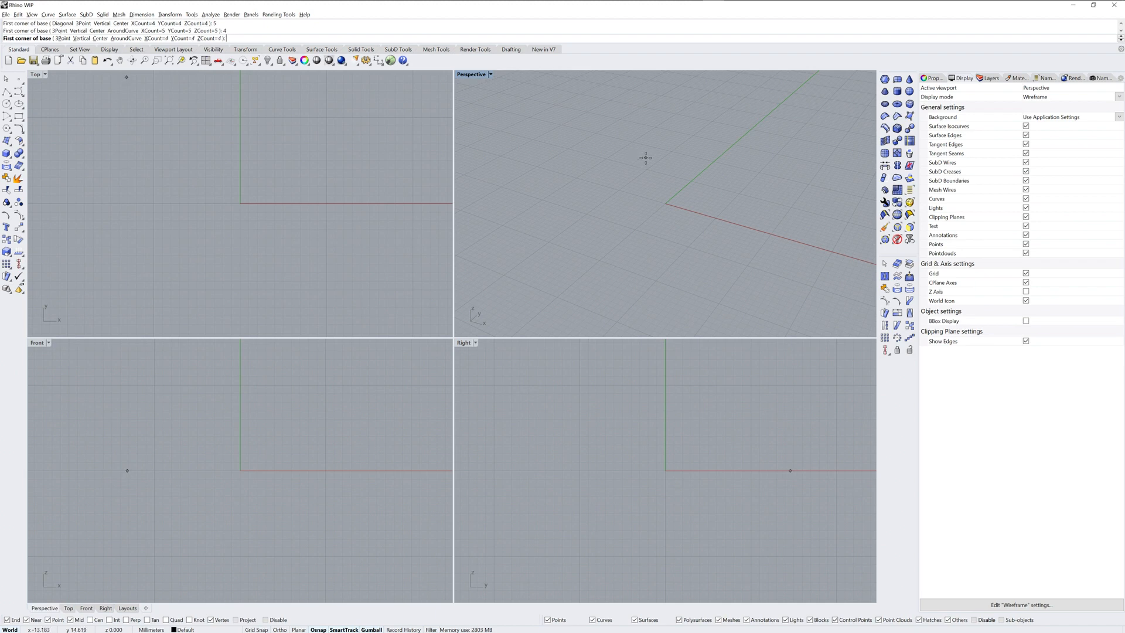
pyautogui.write('c')
pyautogui.press('Return')
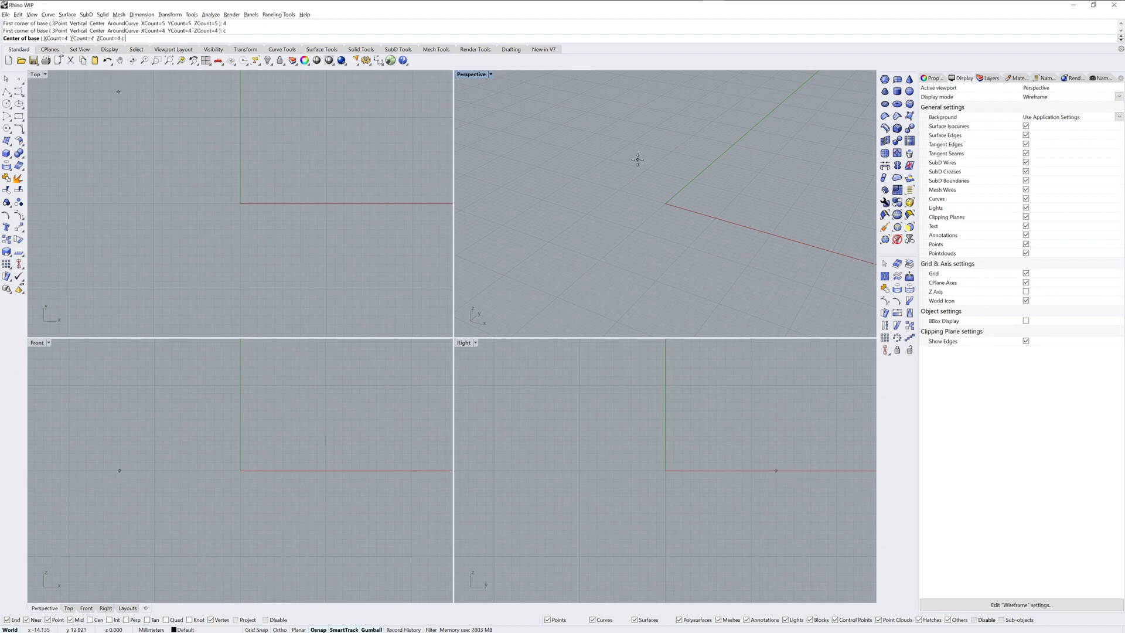
pyautogui.write('0')
pyautogui.press('Return')
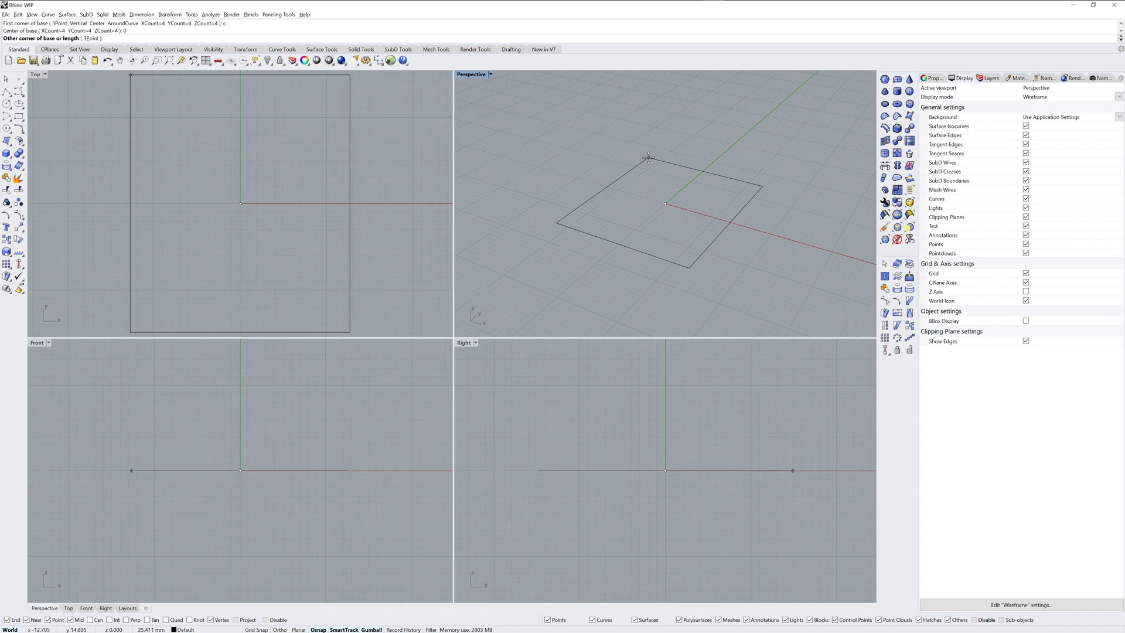
pyautogui.write('500')
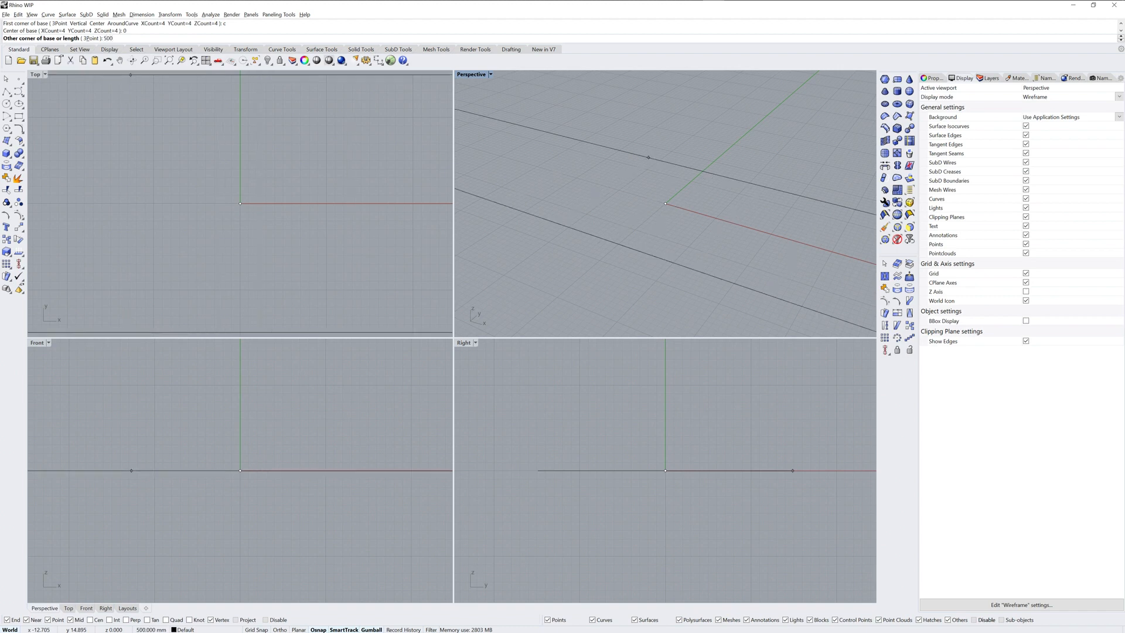
pyautogui.press('Return')
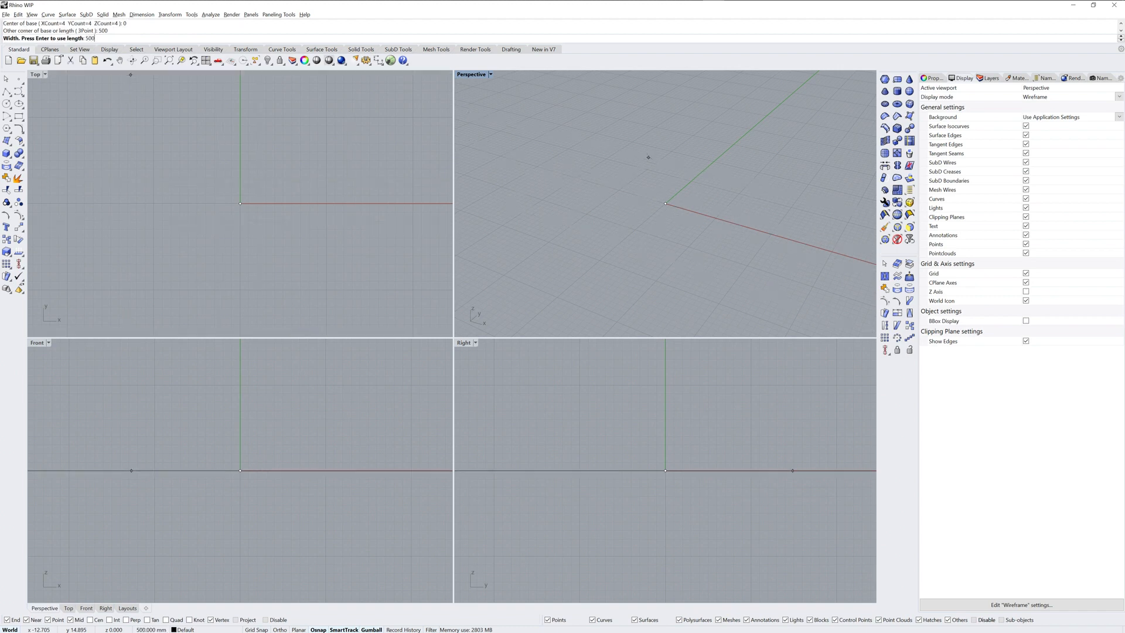
pyautogui.press('Return')
pyautogui.write('150')
pyautogui.press('Return')
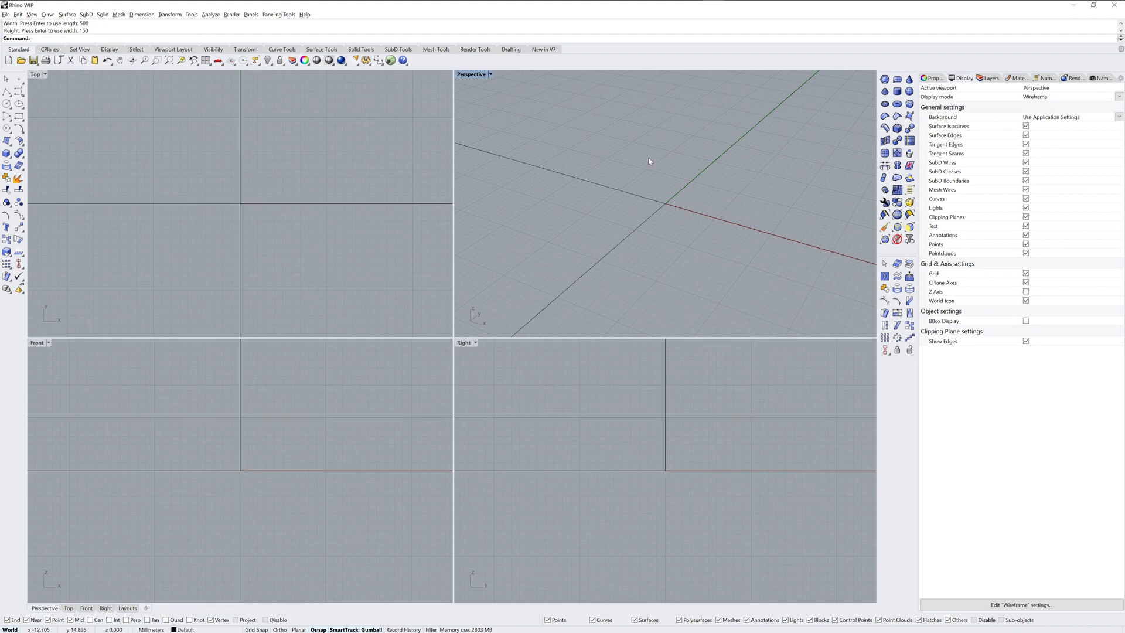
pyautogui.hotkey('ctrl', 'shift', 'e')
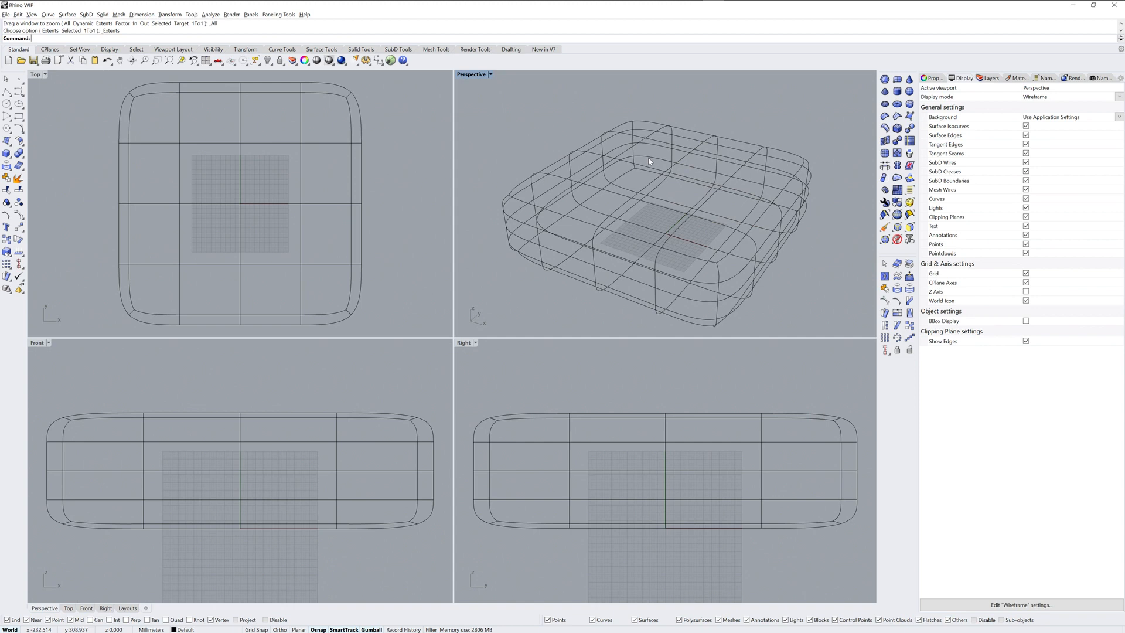
# Step: Select the top faces, edges and vertices of the SubD box in the Front view and delete them to open the box
pyautogui.click(441, 428)
pyautogui.moveTo(244, 386); pyautogui.dragTo(35, 380)
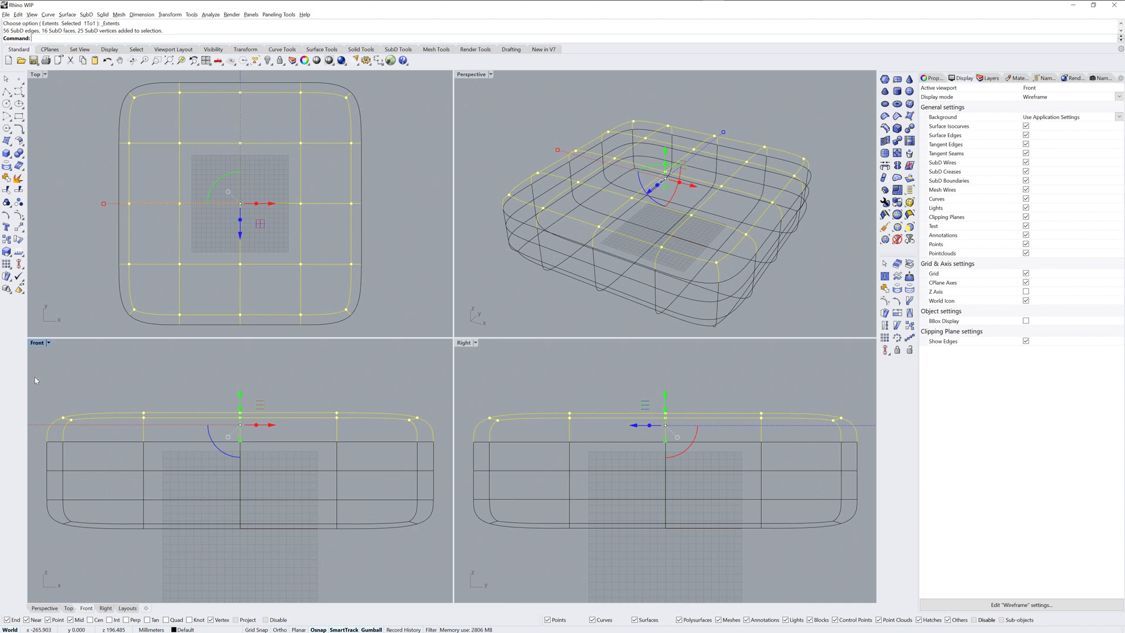
pyautogui.press('Delete')
pyautogui.click(525, 300)
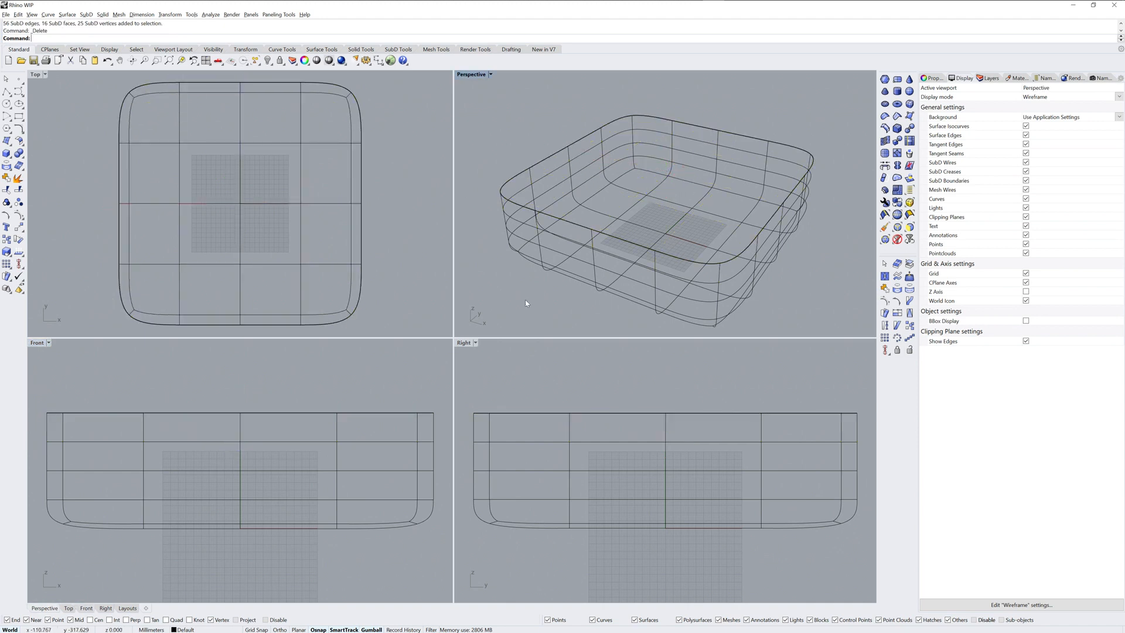
# Step: Set the Perspective view to Shaded, maximize it and turn off backface coloring
pyautogui.click(472, 74)
pyautogui.click(482, 114)
pyautogui.doubleClick(480, 76)
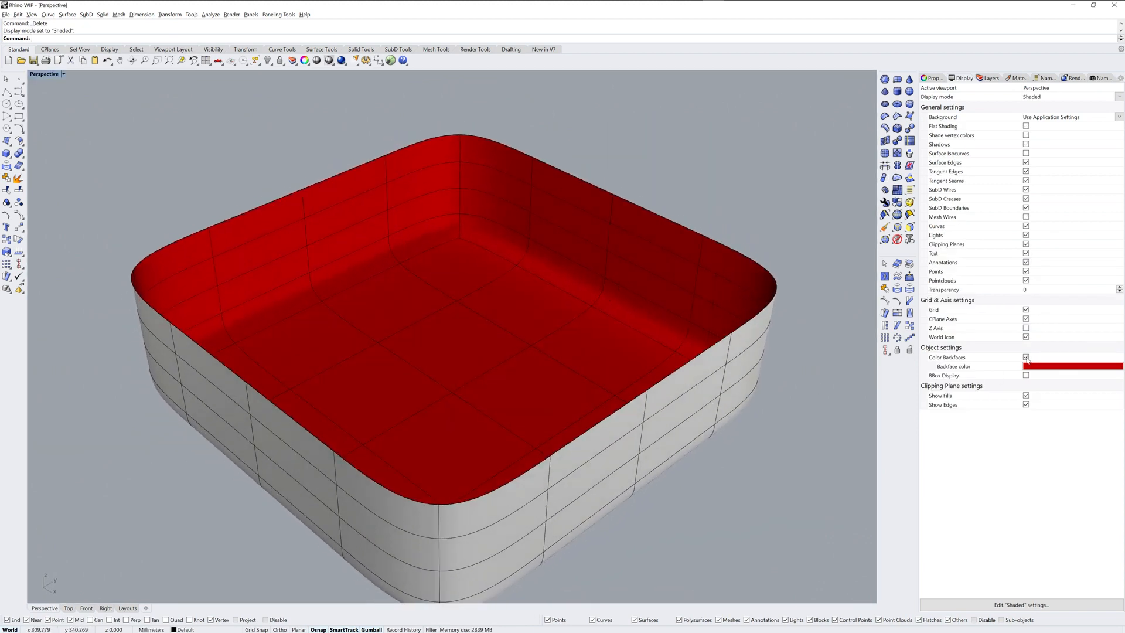
pyautogui.click(1026, 357)
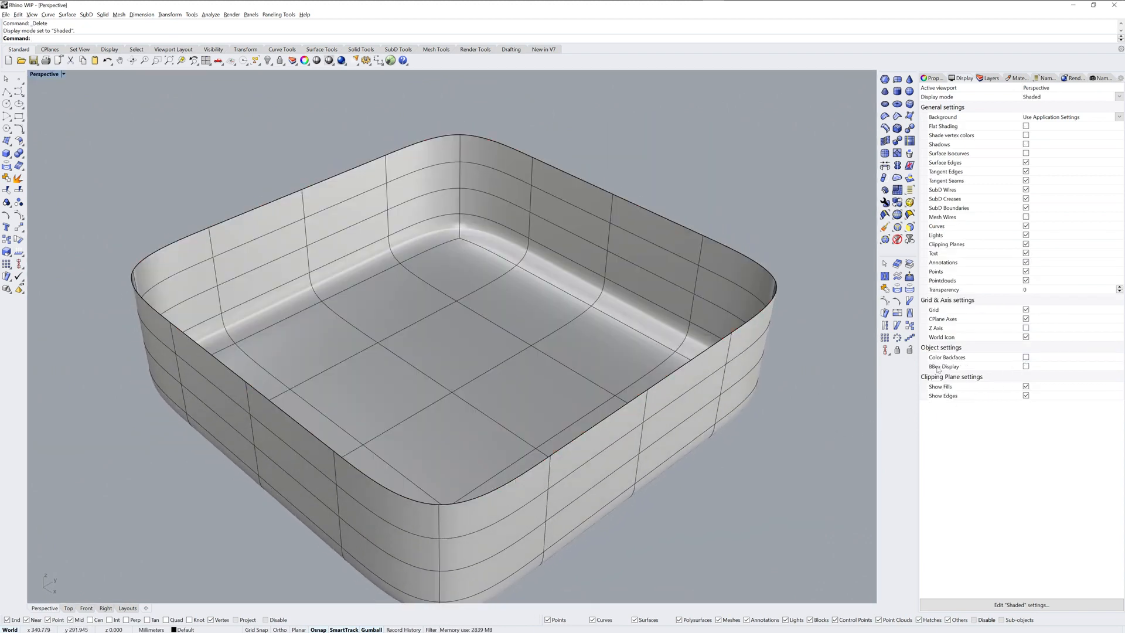
pyautogui.scroll(-3, 592, 349)
pyautogui.moveTo(575, 380); pyautogui.dragTo(567, 304, button='right')
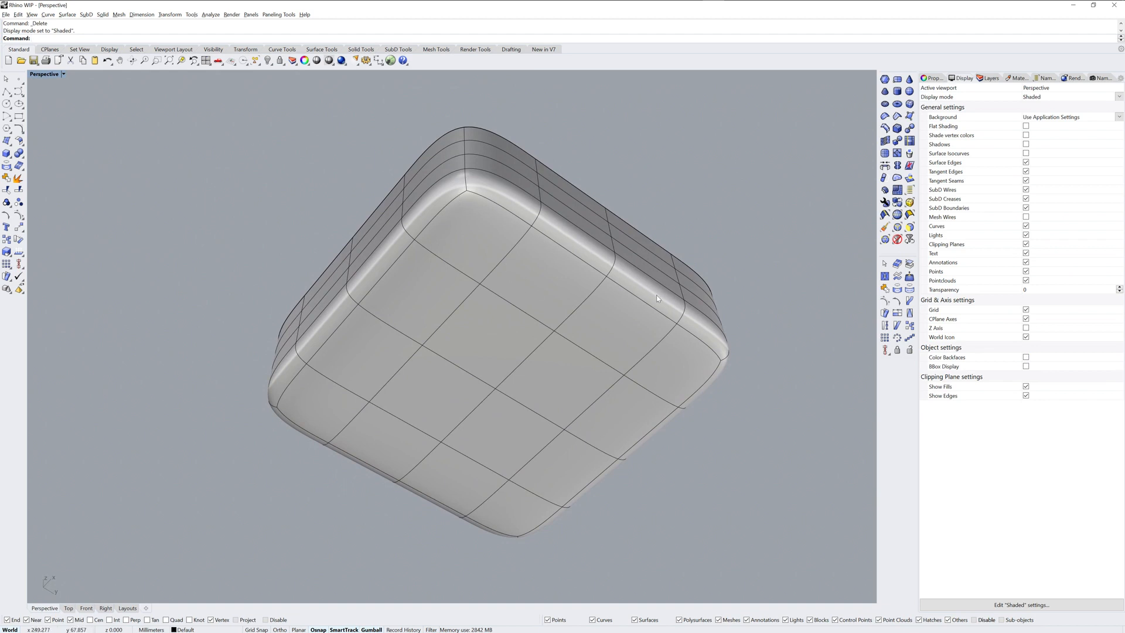
pyautogui.keyDown('ctrl'); pyautogui.keyDown('shift'); pyautogui.doubleClick(502, 207); pyautogui.keyUp('shift'); pyautogui.keyUp('ctrl')
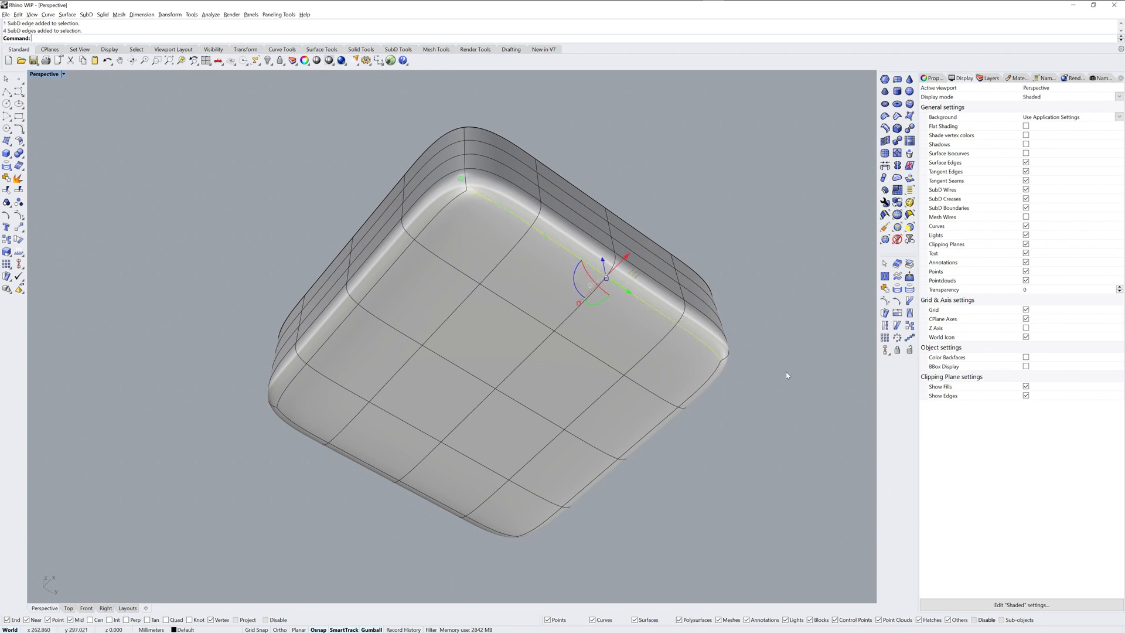
pyautogui.keyDown('ctrl'); pyautogui.keyDown('shift'); pyautogui.doubleClick(442, 209); pyautogui.keyUp('shift'); pyautogui.keyUp('ctrl')
pyautogui.press('Escape')
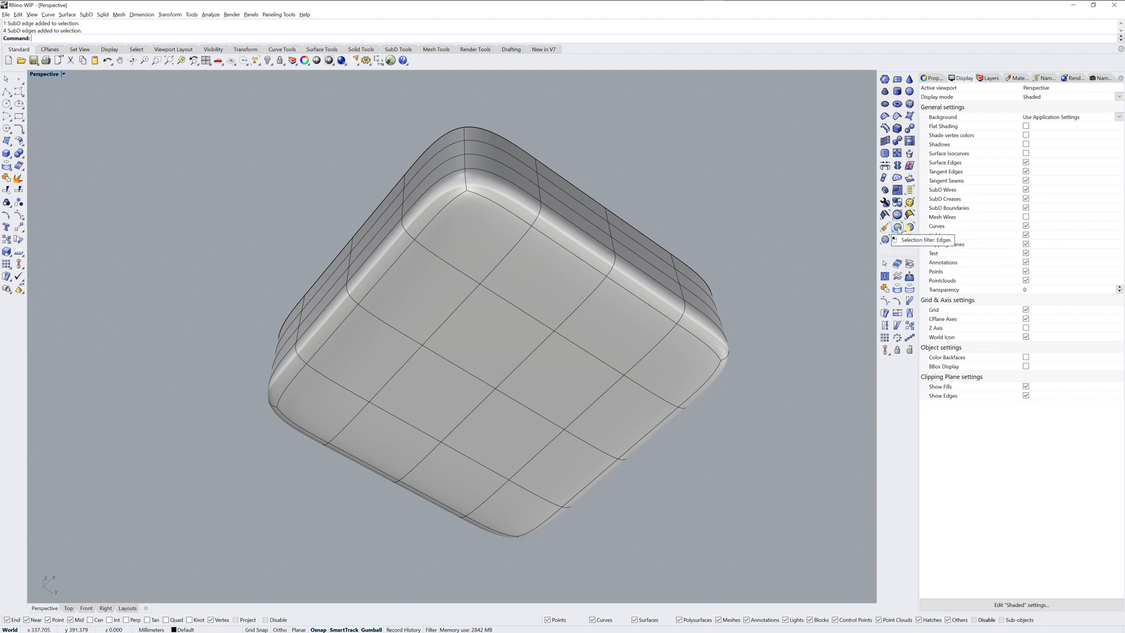
pyautogui.click(898, 228)
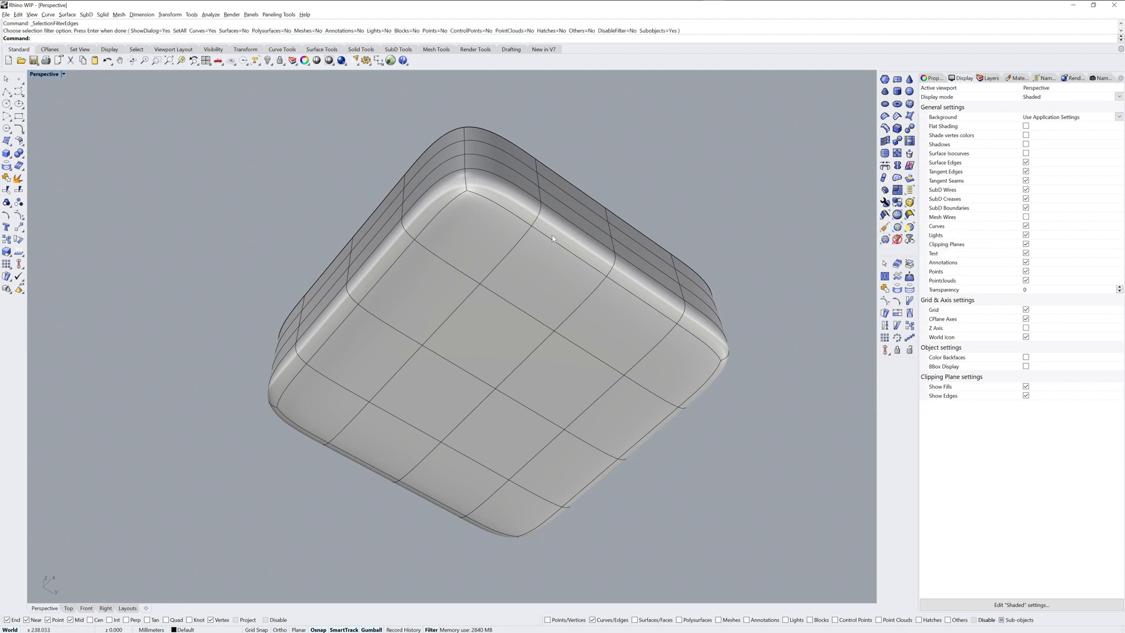
pyautogui.doubleClick(502, 208)
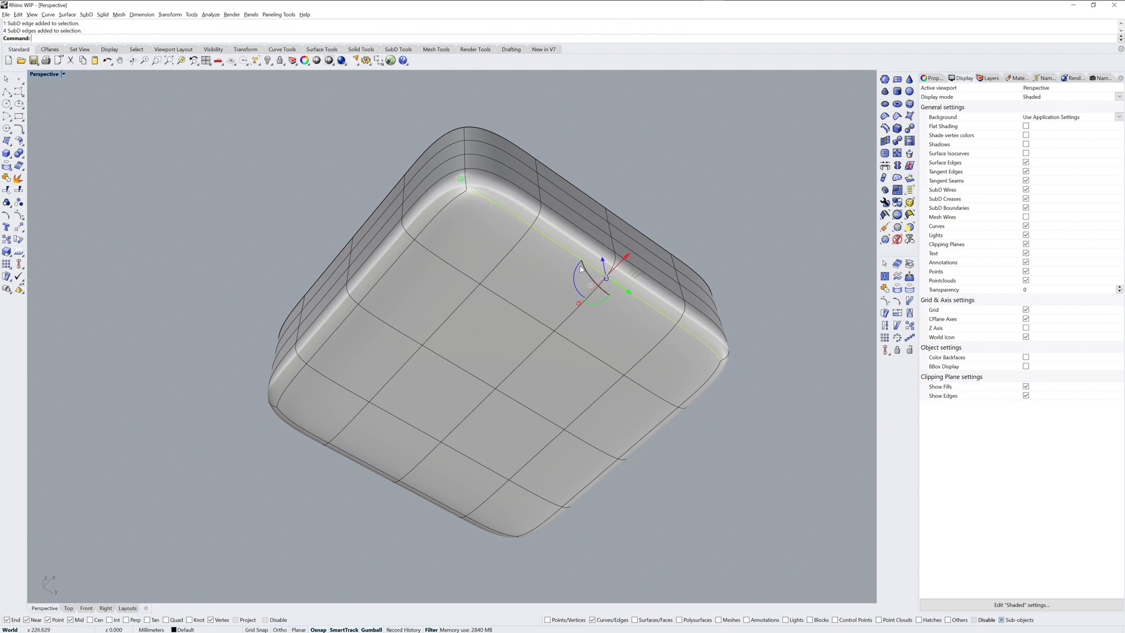
pyautogui.keyDown('shift'); pyautogui.doubleClick(436, 219); pyautogui.keyUp('shift')
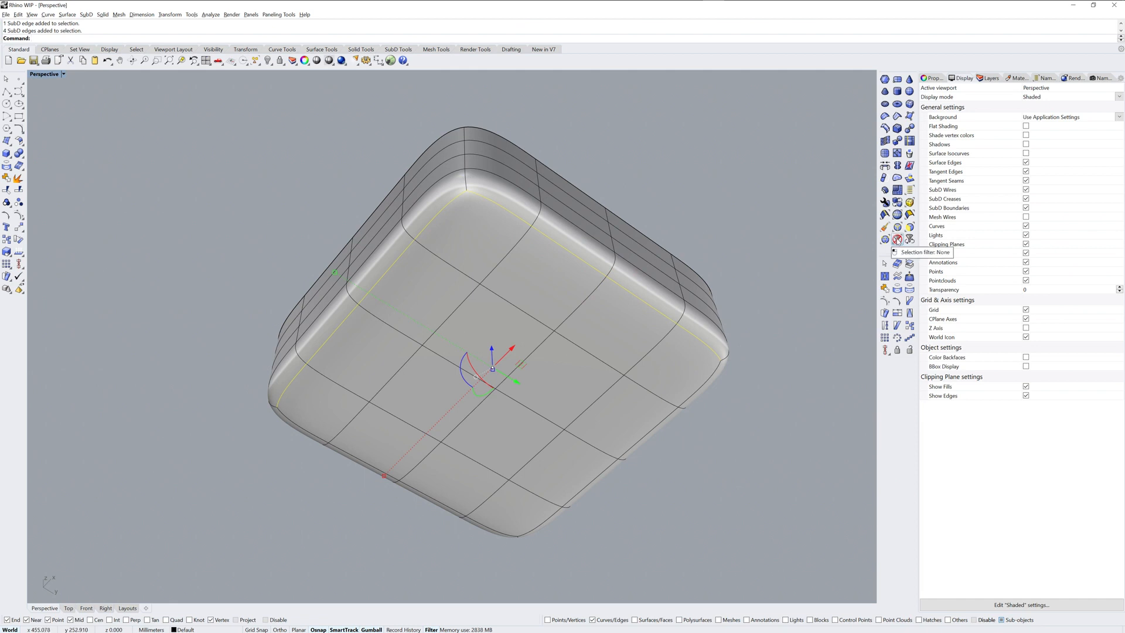
pyautogui.click(896, 240)
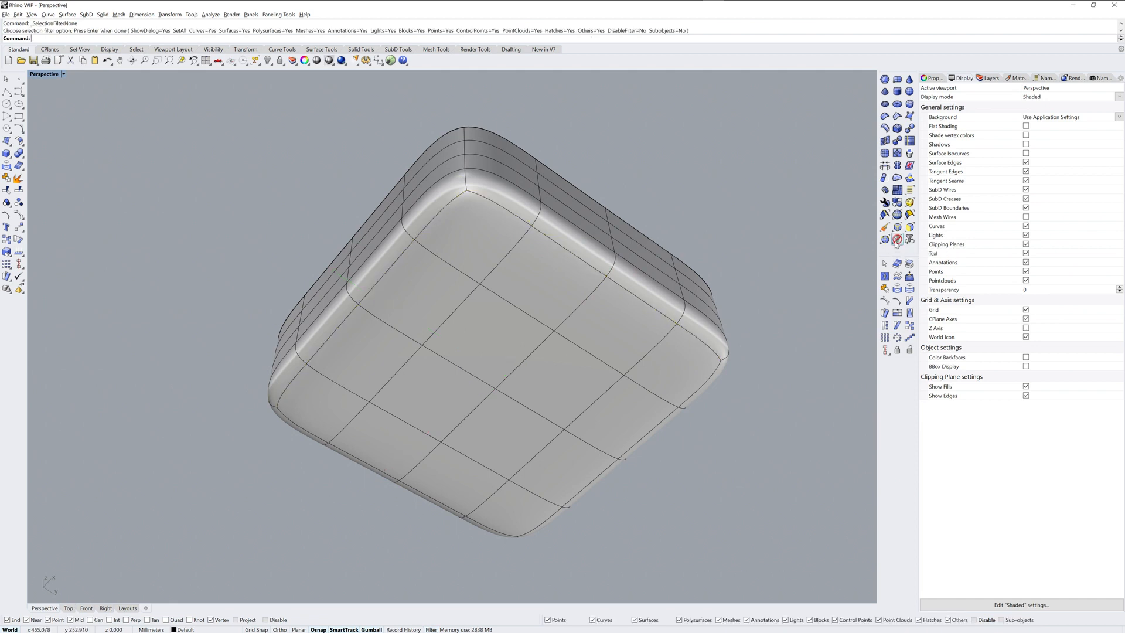
# Step: Bevel the edge loops along all four sides of the box's underside by 5 mm with 3 segments
pyautogui.keyDown('ctrl'); pyautogui.keyDown('shift'); pyautogui.doubleClick(495, 206); pyautogui.keyUp('shift'); pyautogui.keyUp('ctrl')
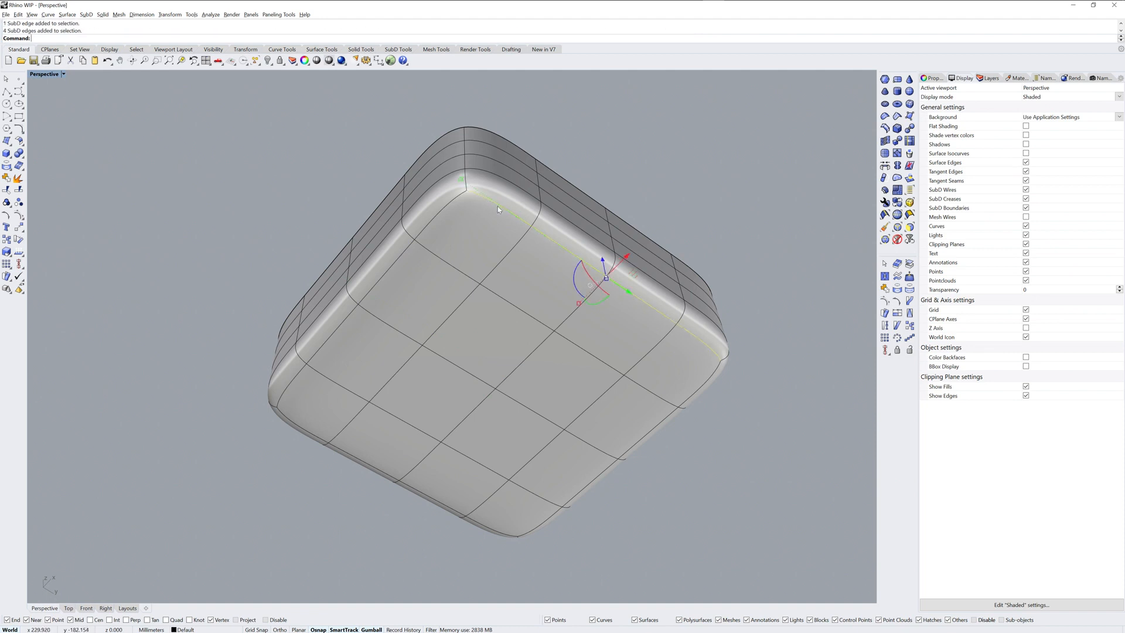
pyautogui.keyDown('ctrl'); pyautogui.keyDown('shift'); pyautogui.doubleClick(442, 208); pyautogui.keyUp('shift'); pyautogui.keyUp('ctrl')
pyautogui.keyDown('ctrl'); pyautogui.keyDown('shift'); pyautogui.doubleClick(308, 428); pyautogui.keyUp('shift'); pyautogui.keyUp('ctrl')
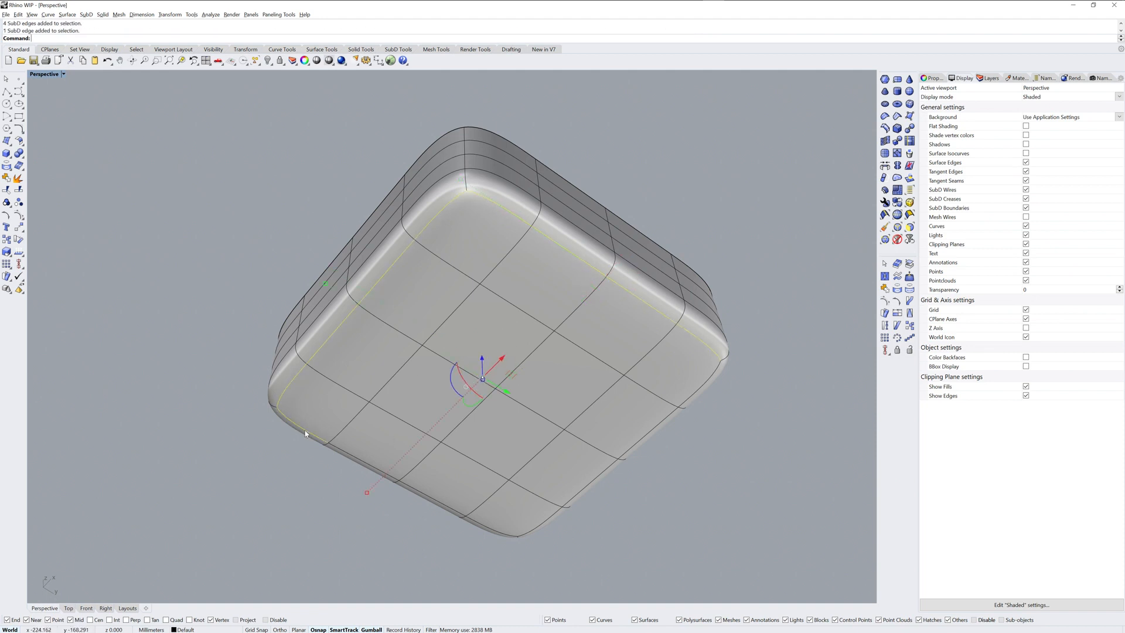
pyautogui.keyDown('ctrl'); pyautogui.keyDown('shift'); pyautogui.doubleClick(712, 375); pyautogui.keyUp('shift'); pyautogui.keyUp('ctrl')
pyautogui.moveTo(754, 306); pyautogui.dragTo(799, 355, button='right')
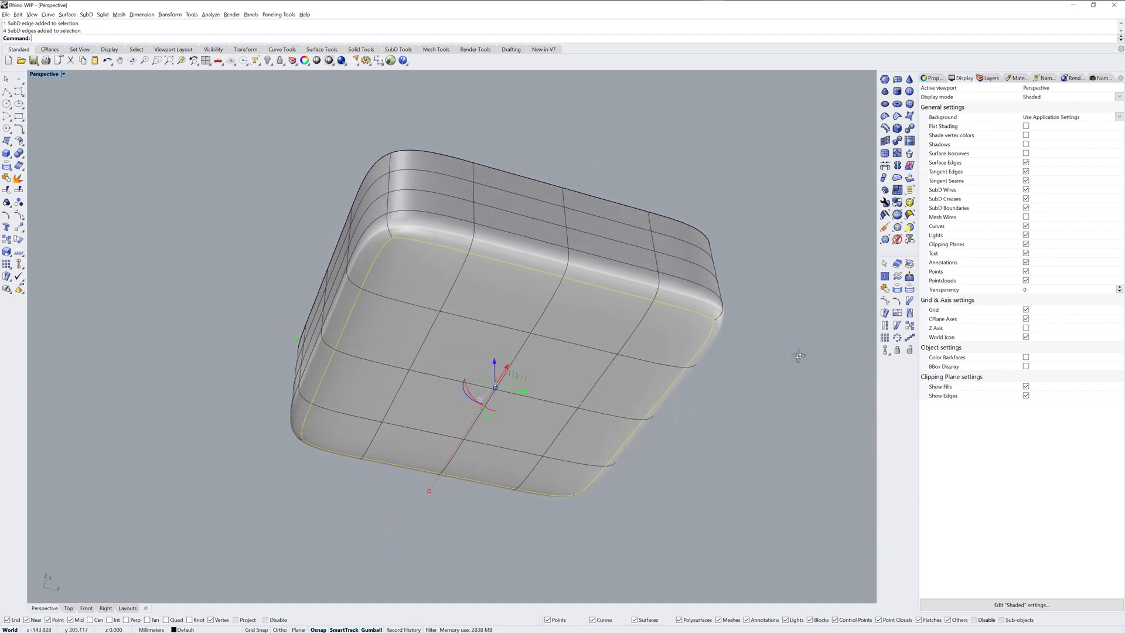
pyautogui.click(897, 128)
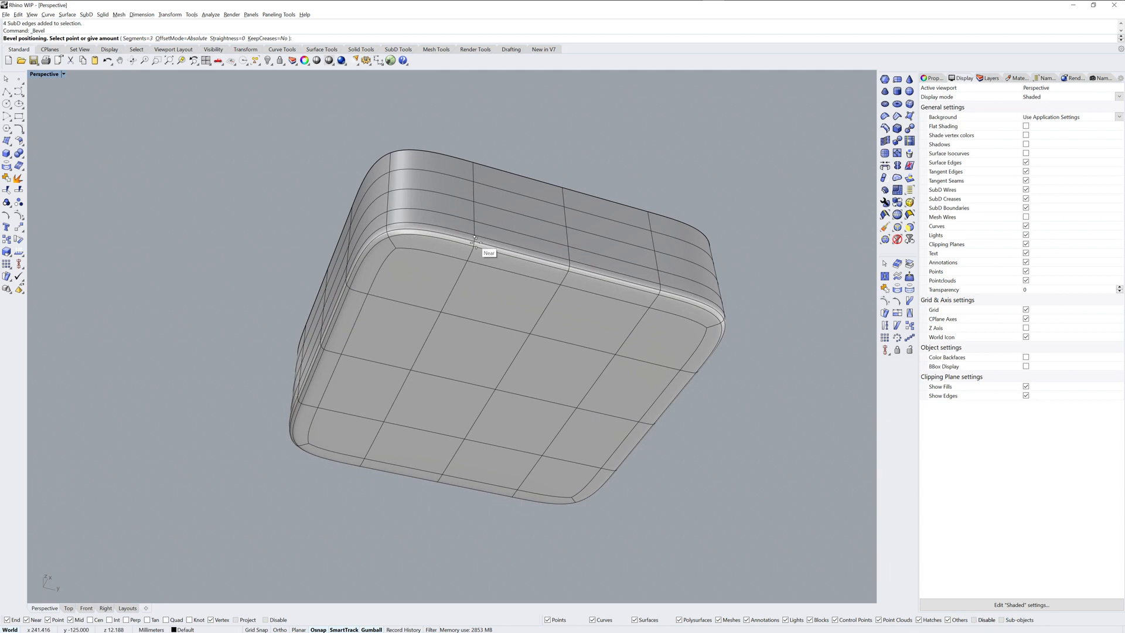
pyautogui.write('5')
pyautogui.press('Return')
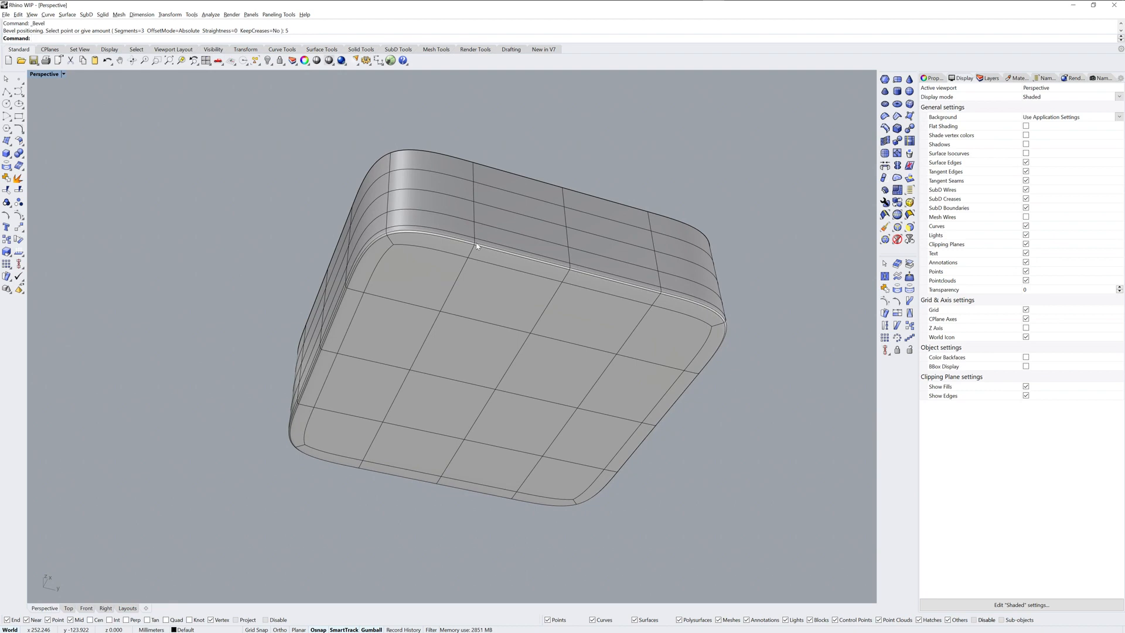
# Step: Examine the bevelled bottom edge and its corner in both flat and smooth SubD display
pyautogui.press('Tab')
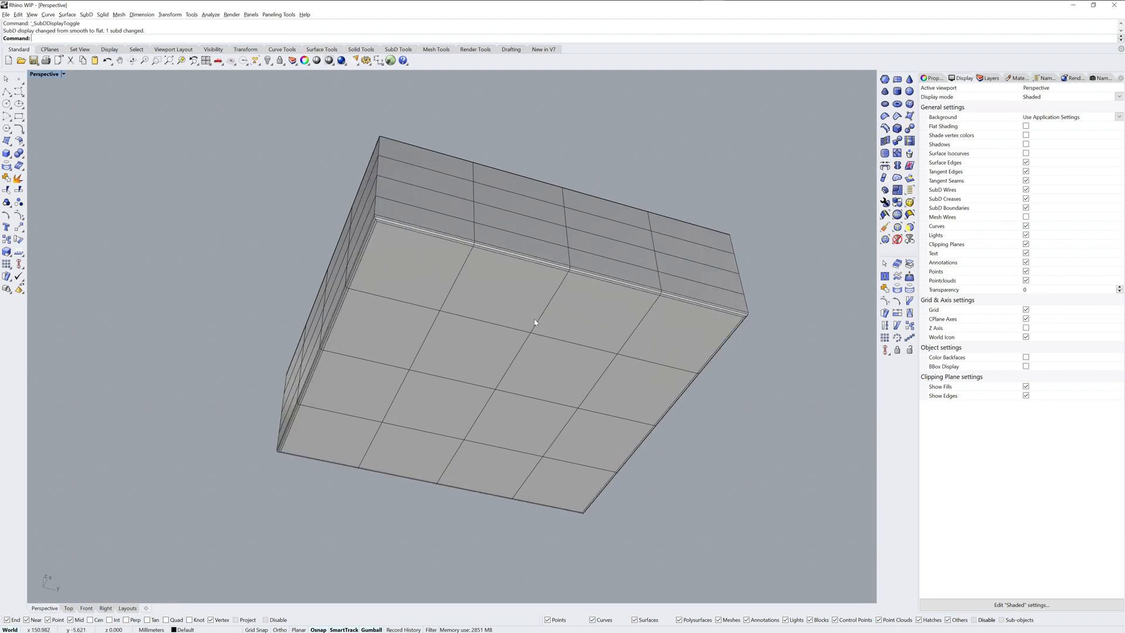
pyautogui.scroll(2, 384, 223)
pyautogui.scroll(4, 381, 211)
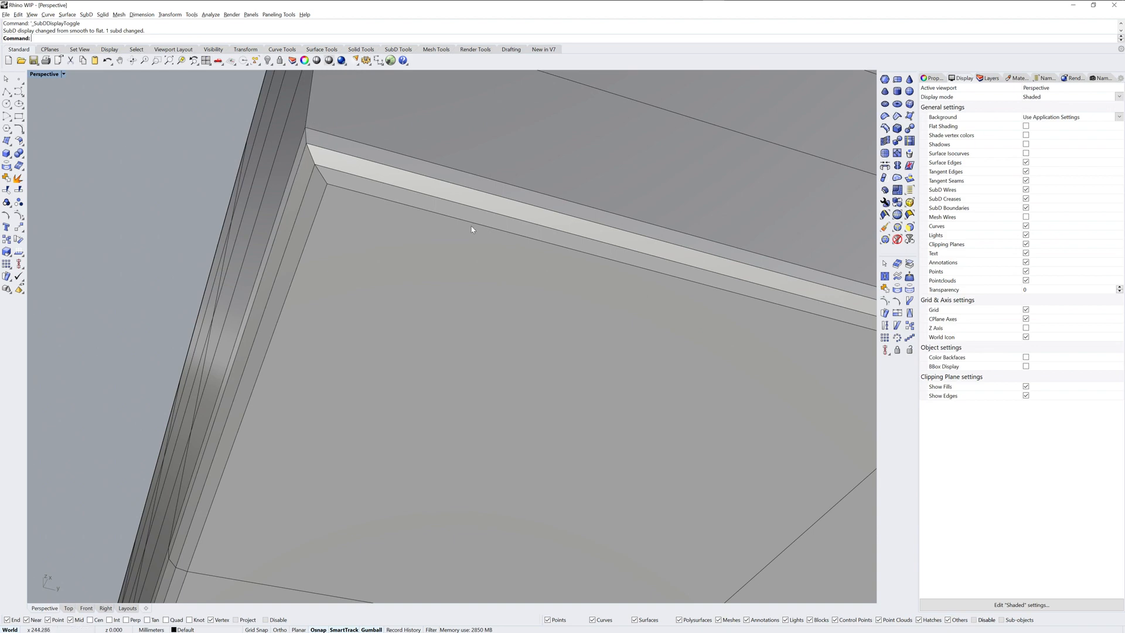
pyautogui.press('Tab')
pyautogui.scroll(-10, 483, 311)
pyautogui.moveTo(482, 312); pyautogui.dragTo(652, 276, button='right')
pyautogui.scroll(6, 537, 282)
pyautogui.scroll(3, 537, 282)
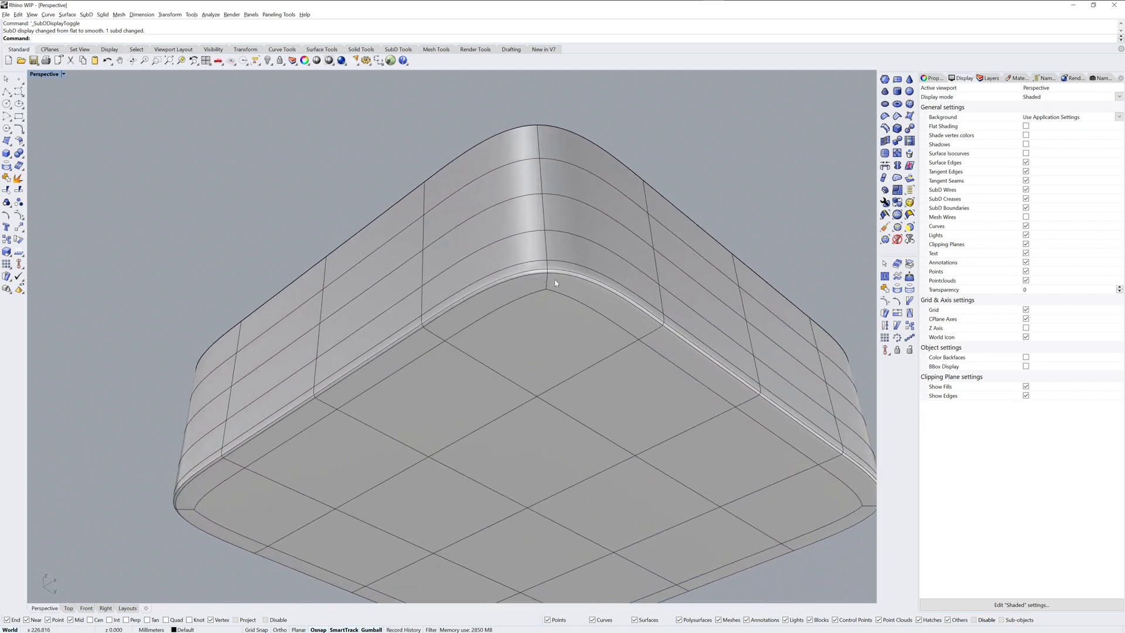
# Step: Insert new edges on both sides of the vertical edge loop at one corner of the box to sharpen that corner
pyautogui.keyDown('ctrl'); pyautogui.keyDown('shift'); pyautogui.doubleClick(546, 284); pyautogui.keyUp('shift'); pyautogui.keyUp('ctrl')
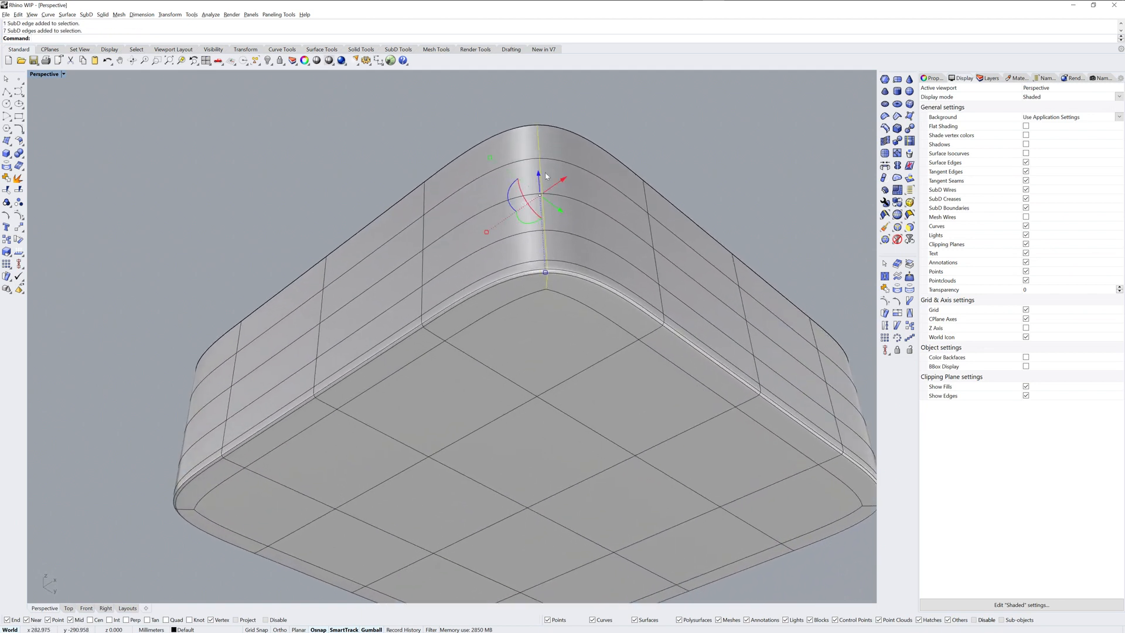
pyautogui.click(885, 128)
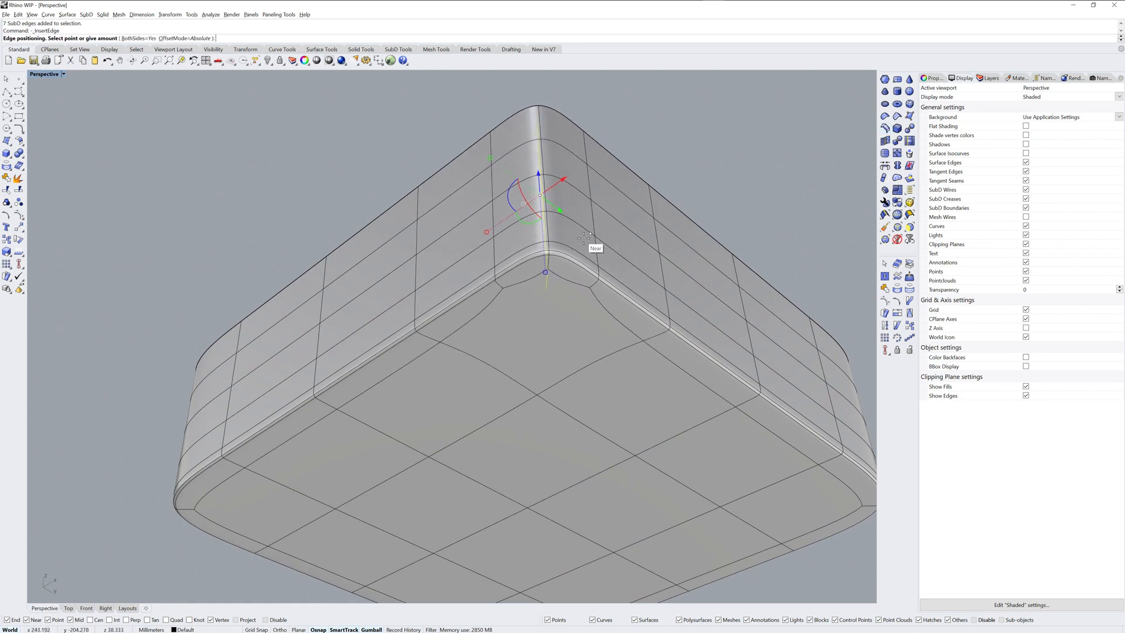
pyautogui.write('b')
pyautogui.press('Return')
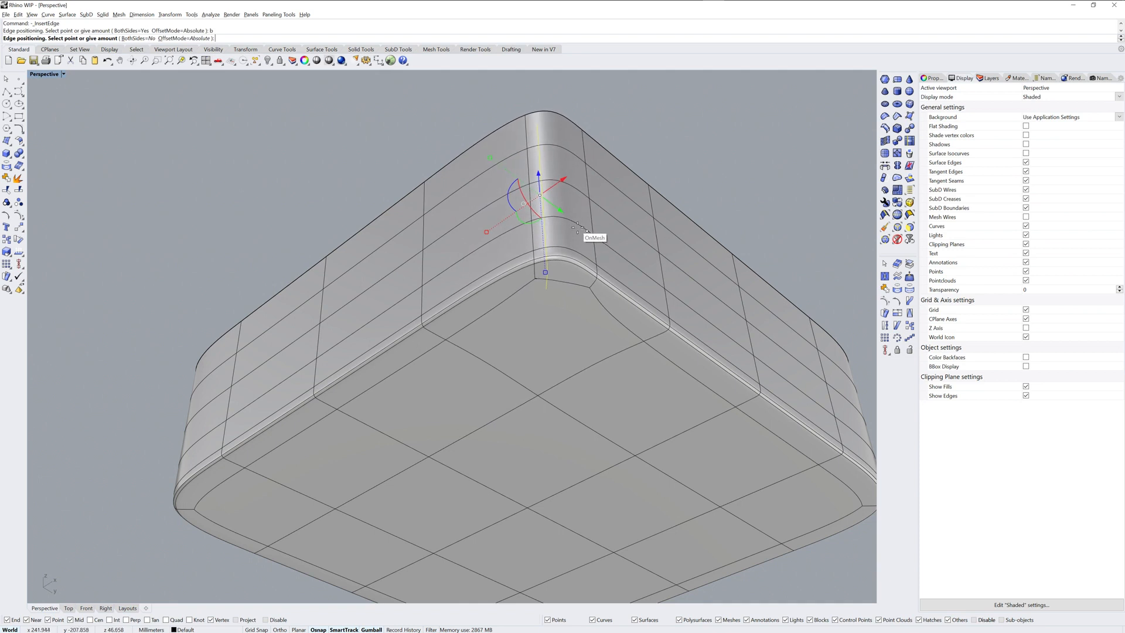
pyautogui.write('b')
pyautogui.press('Return')
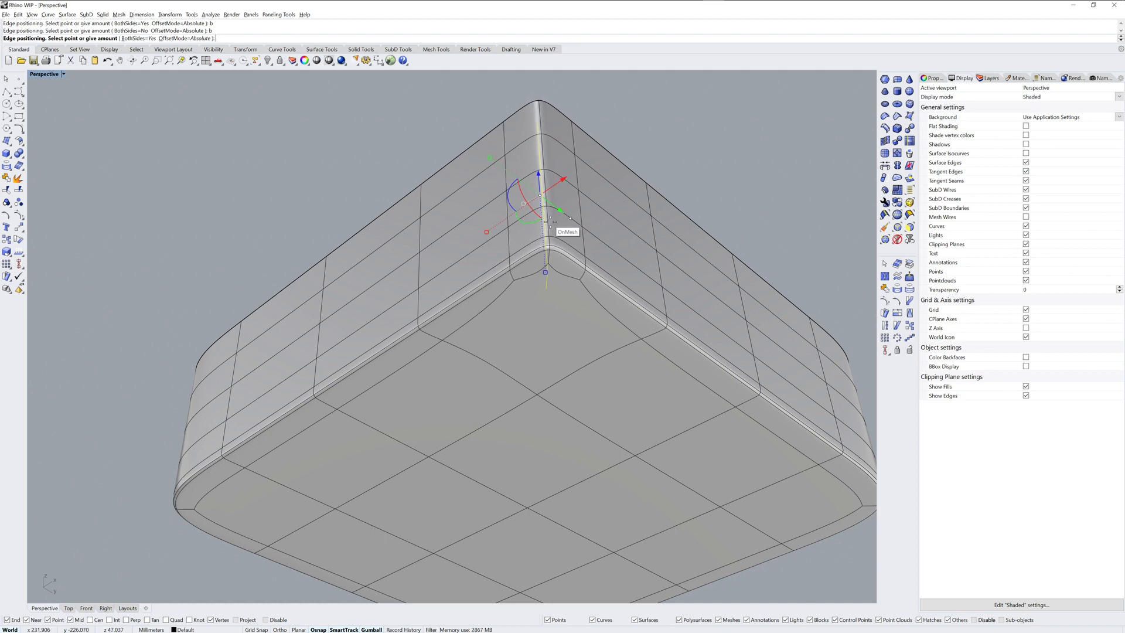
pyautogui.click(550, 220)
pyautogui.moveTo(554, 217); pyautogui.dragTo(539, 321, button='right')
pyautogui.click(539, 322)
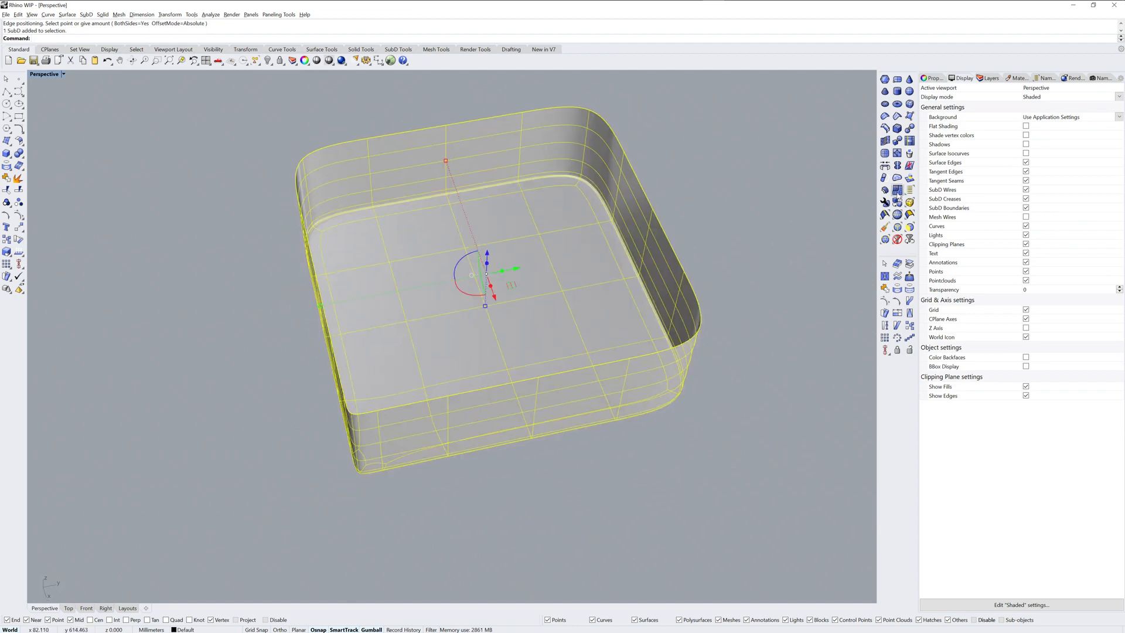
# Step: Reflect the SubD box across the X axis, keeping the side with the sharpened corner and the automatic snap style
pyautogui.click(897, 165)
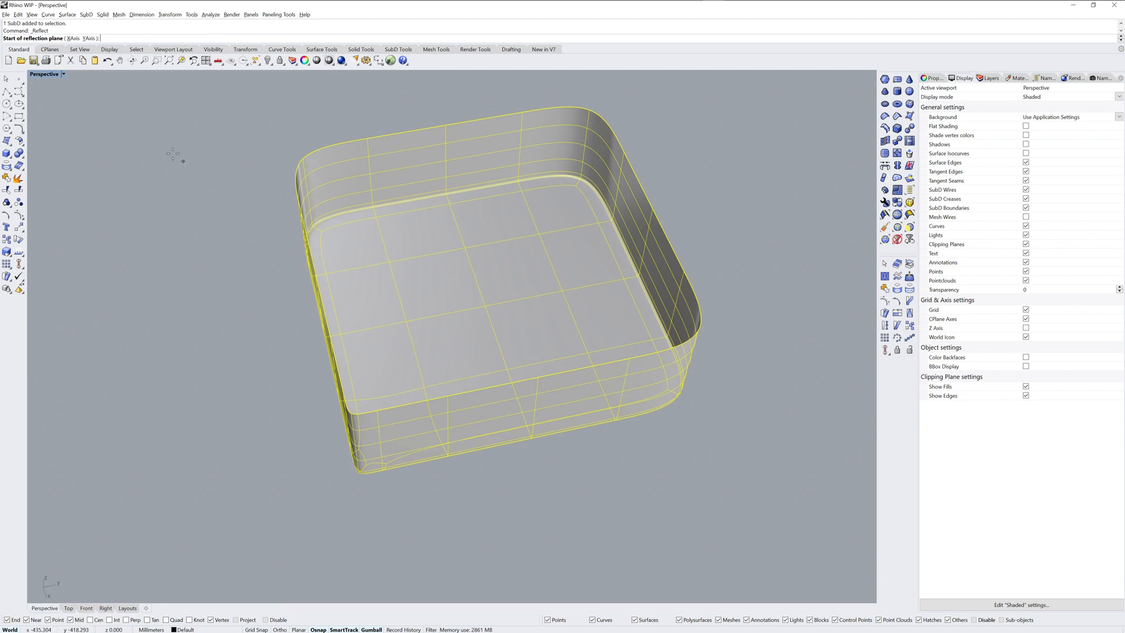
pyautogui.click(74, 38)
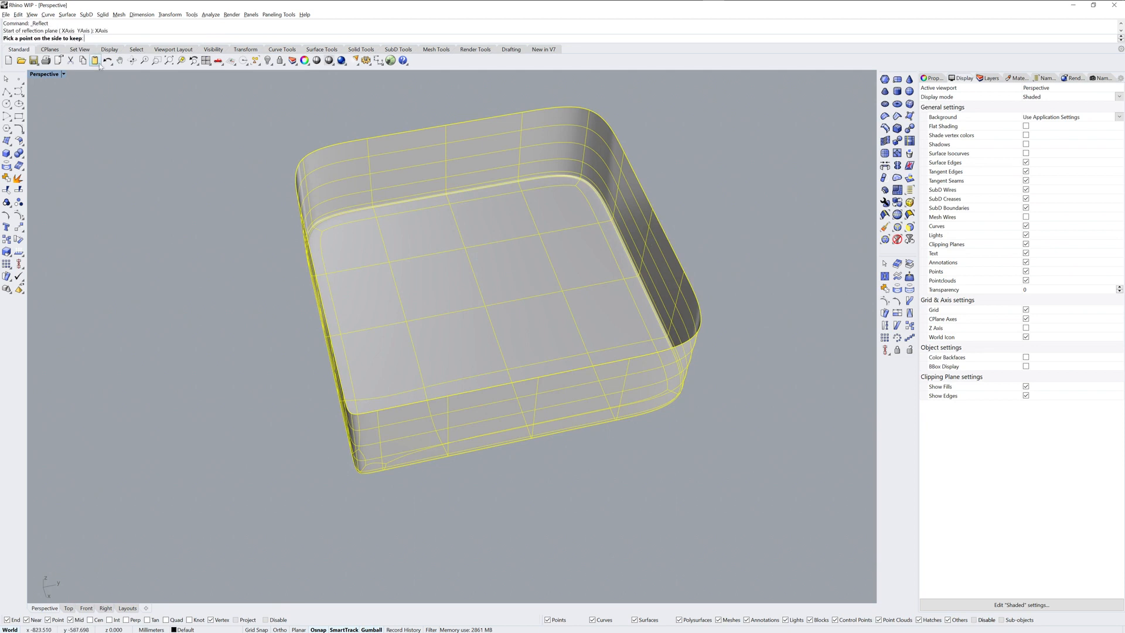
pyautogui.click(313, 523)
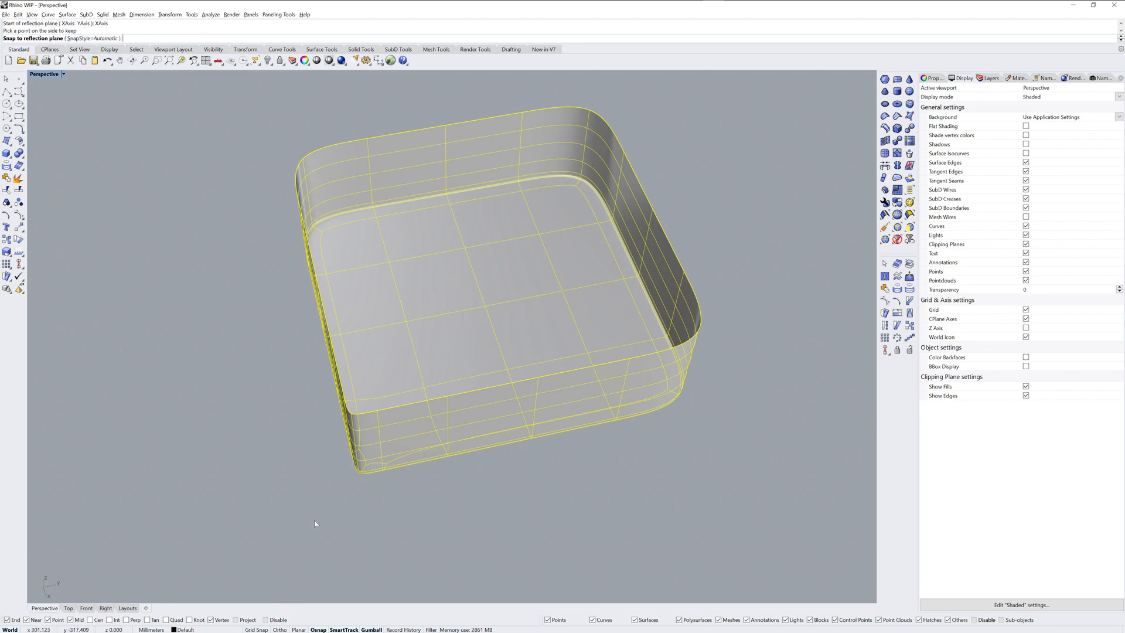
pyautogui.rightClick(314, 520)
# Step: Reflect the box across the Y axis as well, keeping the side with the sharpened corners, and deselect it
pyautogui.moveTo(504, 442); pyautogui.dragTo(624, 422, button='right')
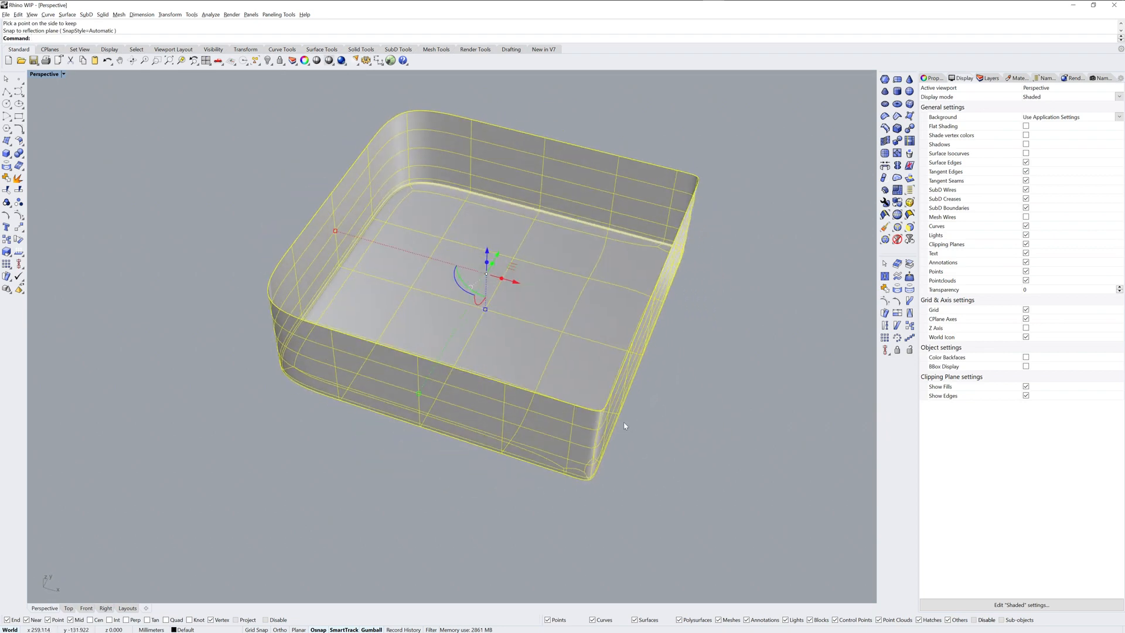
pyautogui.rightClick(724, 368)
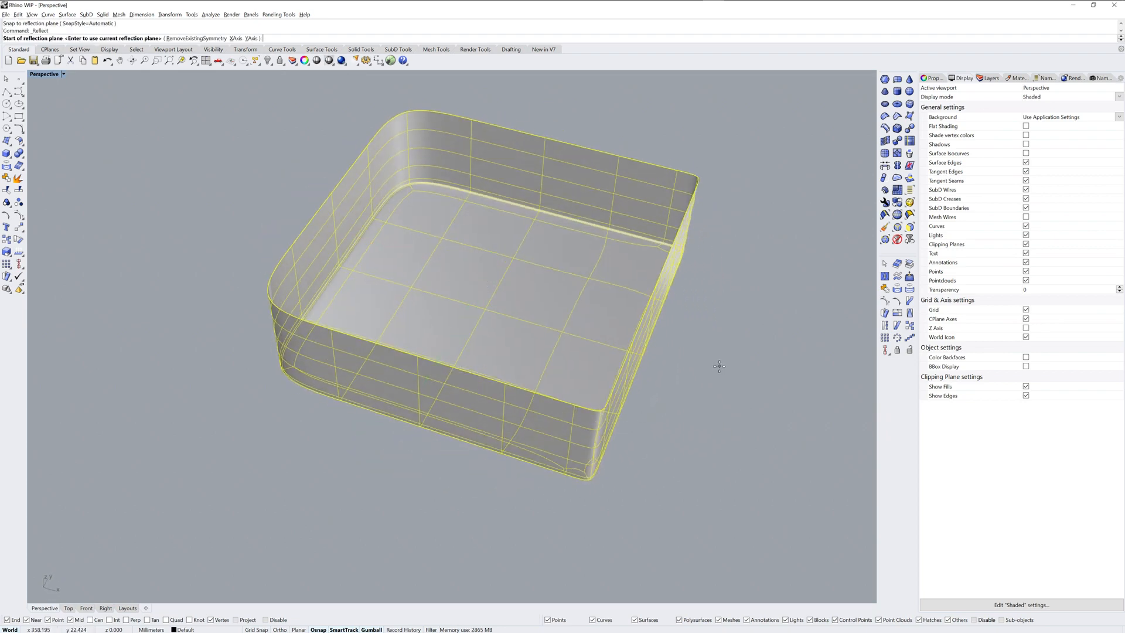
pyautogui.write('y')
pyautogui.press('Return')
pyautogui.click(644, 460)
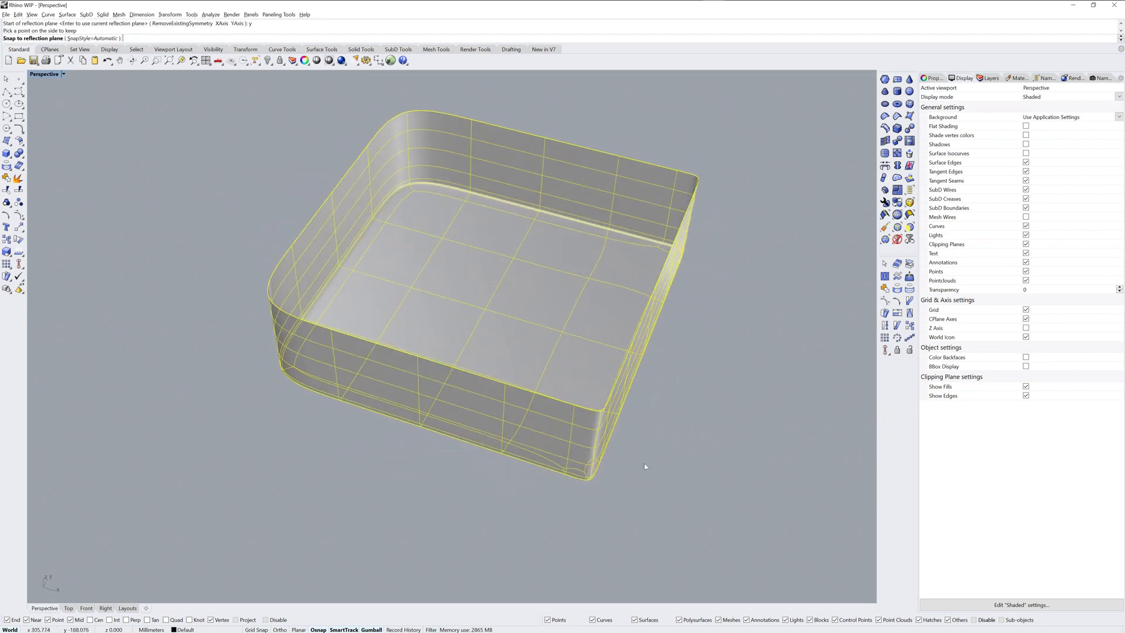
pyautogui.press('Return')
pyautogui.click(740, 355)
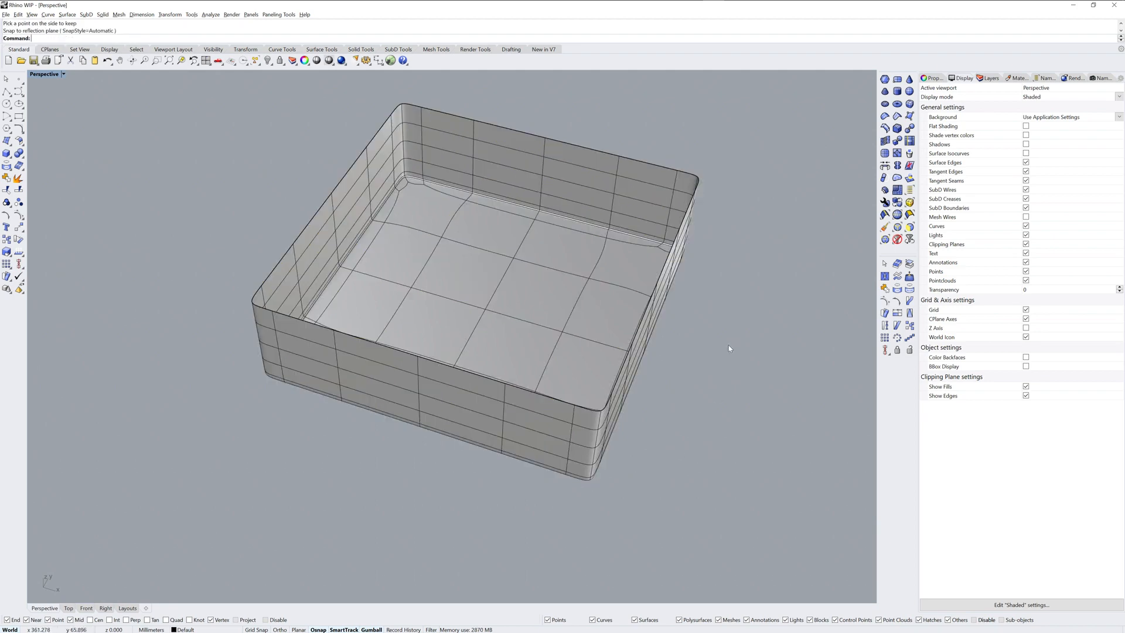
pyautogui.moveTo(742, 351); pyautogui.dragTo(685, 324, button='right')
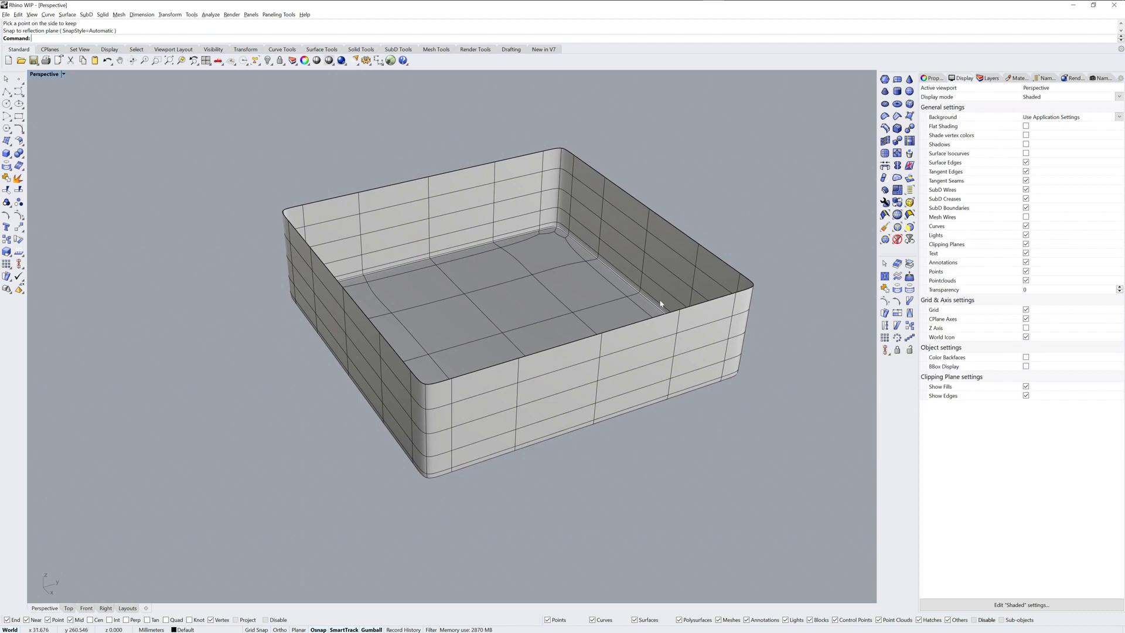
pyautogui.moveTo(660, 303); pyautogui.dragTo(648, 332, button='right')
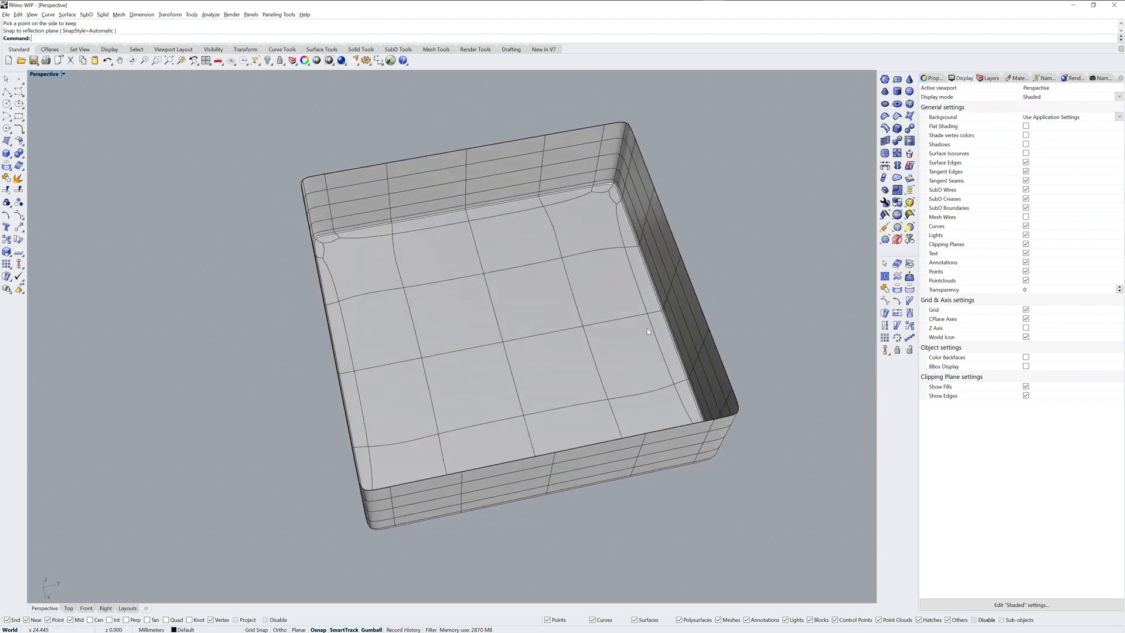
# Step: Offset the SubD box by a distance of 20 as a solid, deleting the input
pyautogui.click(615, 316)
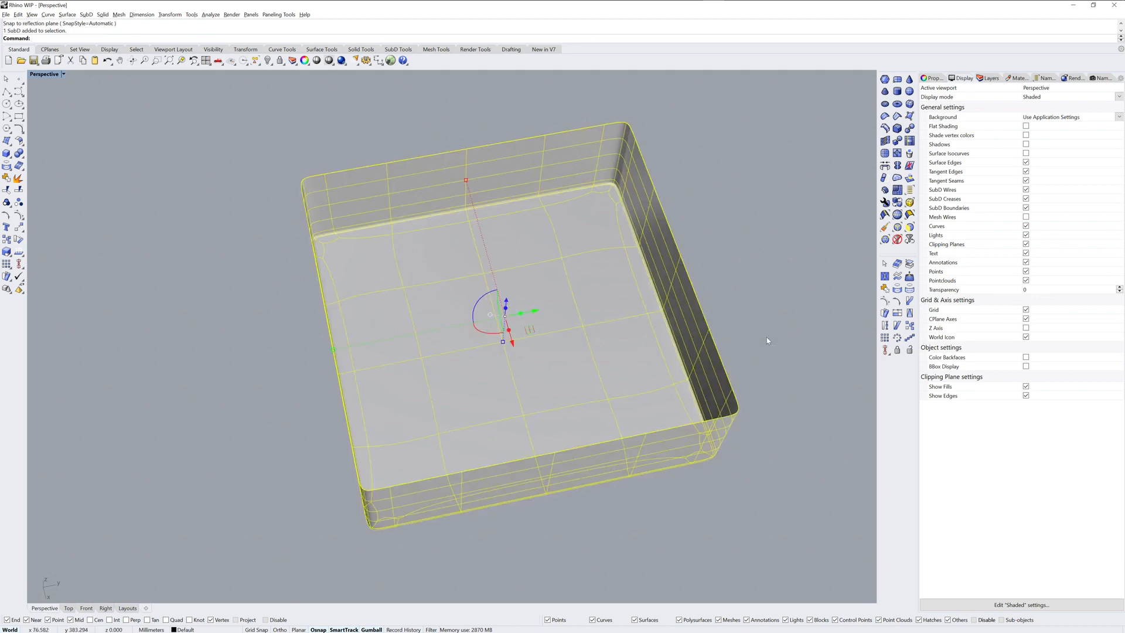
pyautogui.moveTo(766, 340); pyautogui.dragTo(742, 364, button='right')
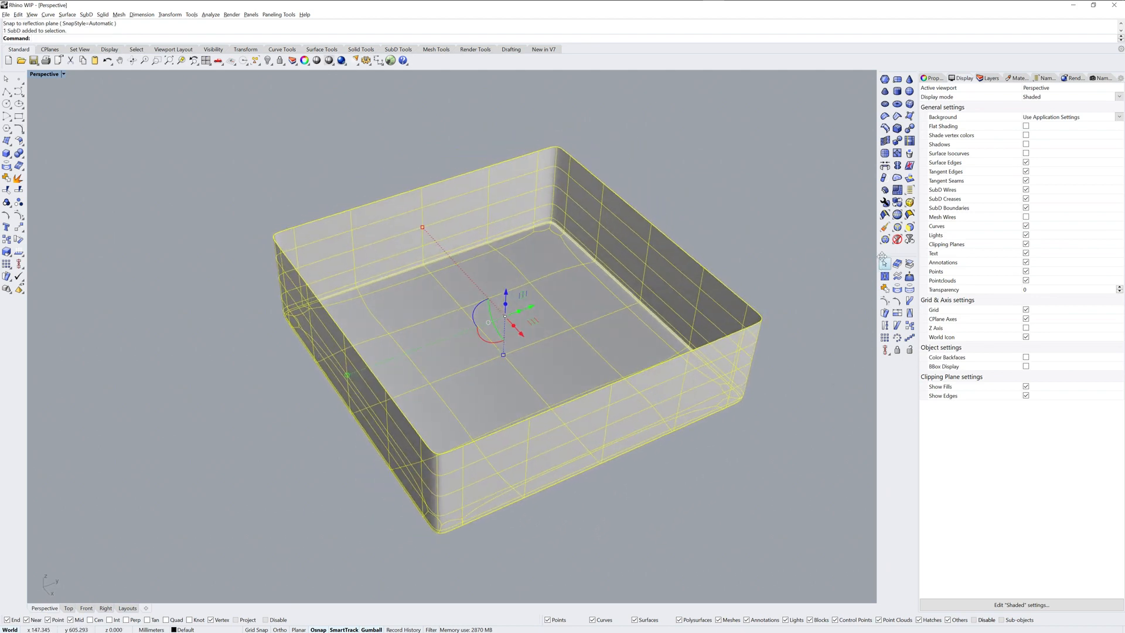
pyautogui.click(885, 189)
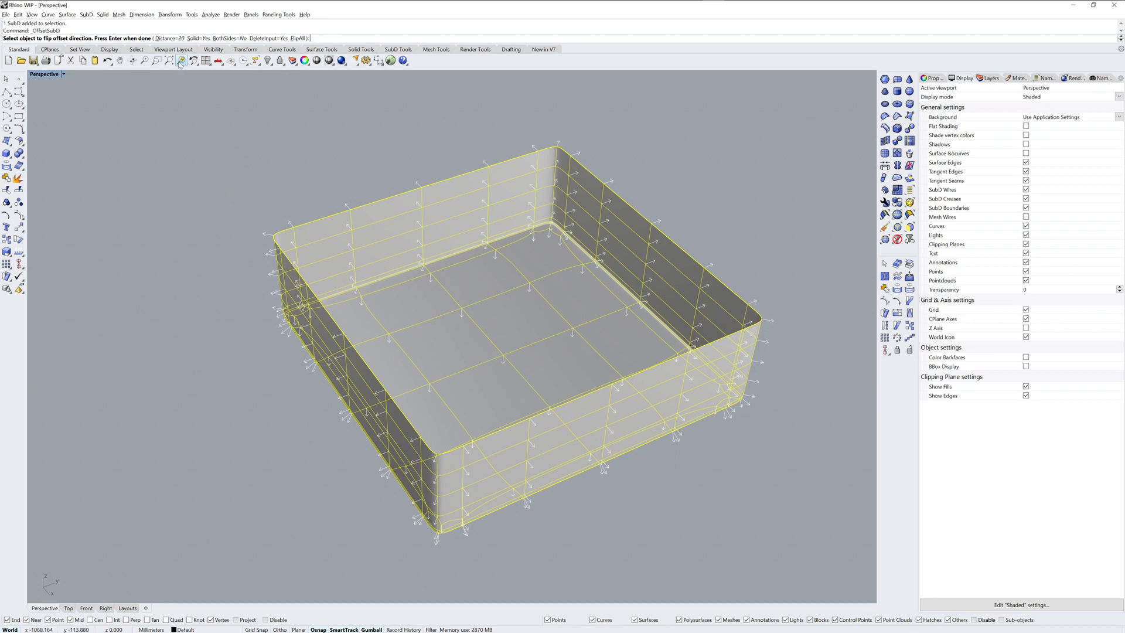
pyautogui.press('Return')
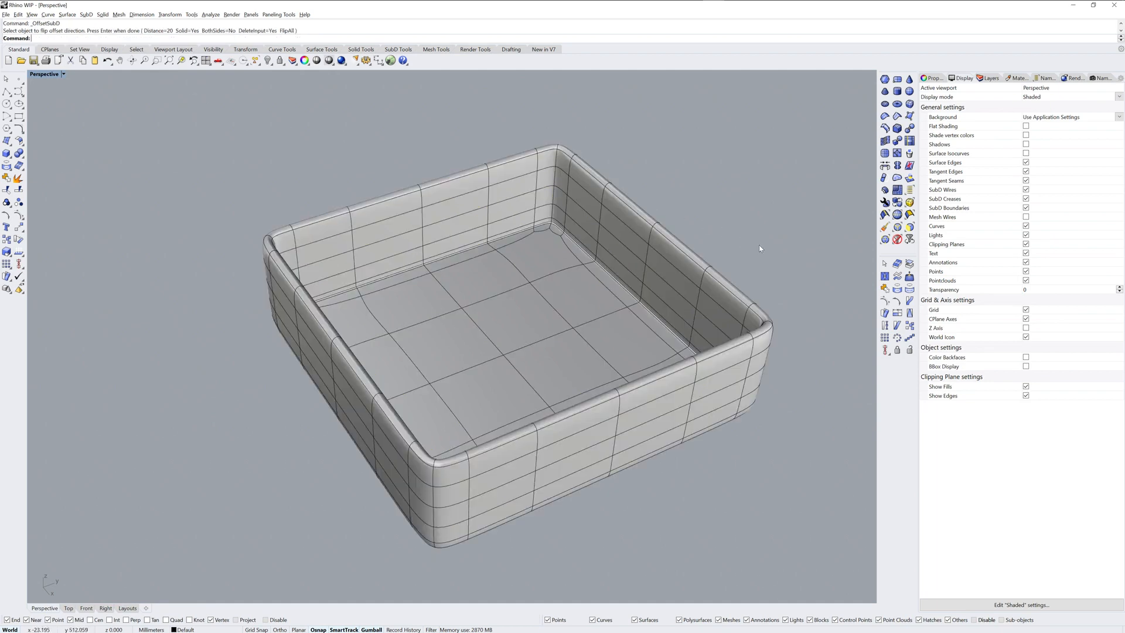
# Step: Extrude the full loop of faces on top of the box's rim slightly upward and deselect it
pyautogui.moveTo(760, 221); pyautogui.dragTo(729, 218, button='right')
pyautogui.scroll(10, 421, 398)
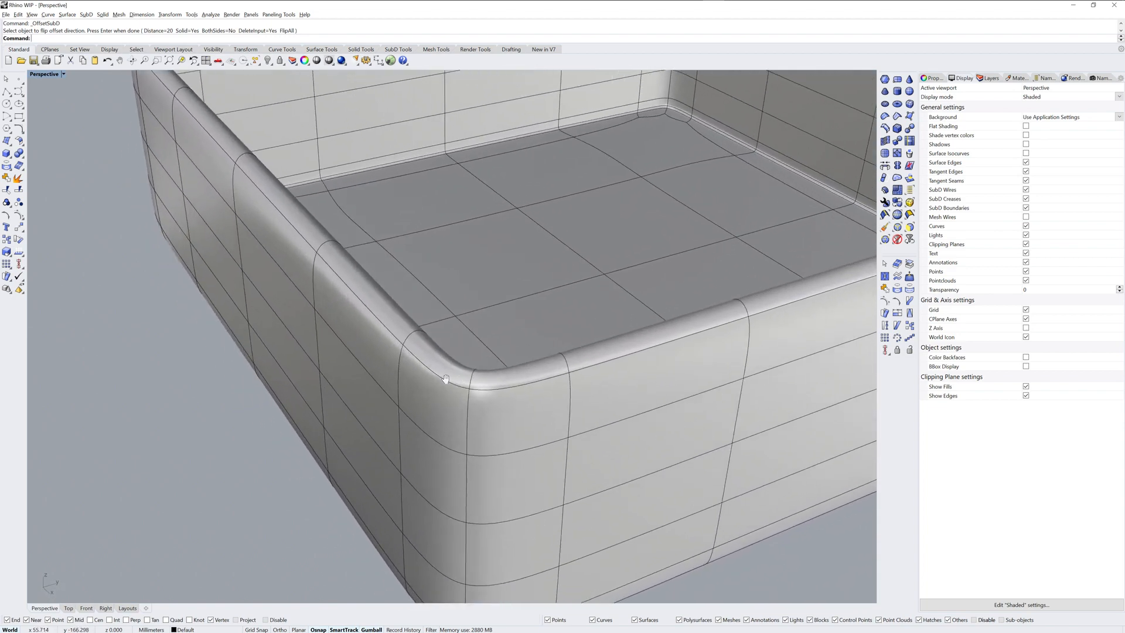
pyautogui.scroll(-5, 436, 380)
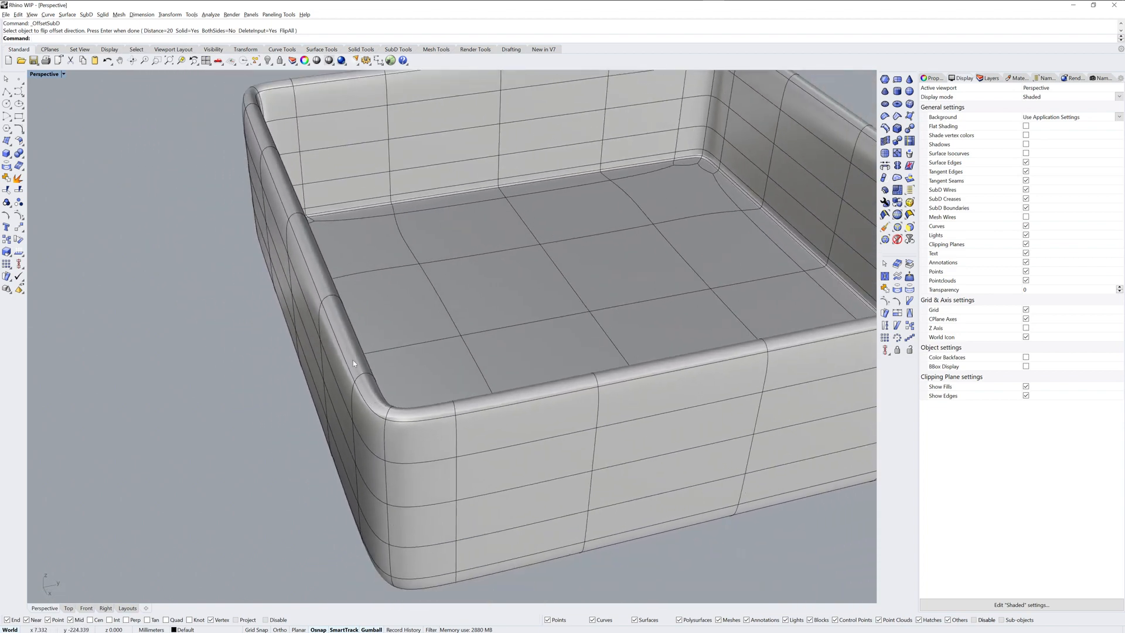
pyautogui.keyDown('ctrl'); pyautogui.keyDown('shift'); pyautogui.click(367, 394); pyautogui.keyUp('shift'); pyautogui.keyUp('ctrl')
pyautogui.moveTo(438, 403); pyautogui.dragTo(362, 340, button='right')
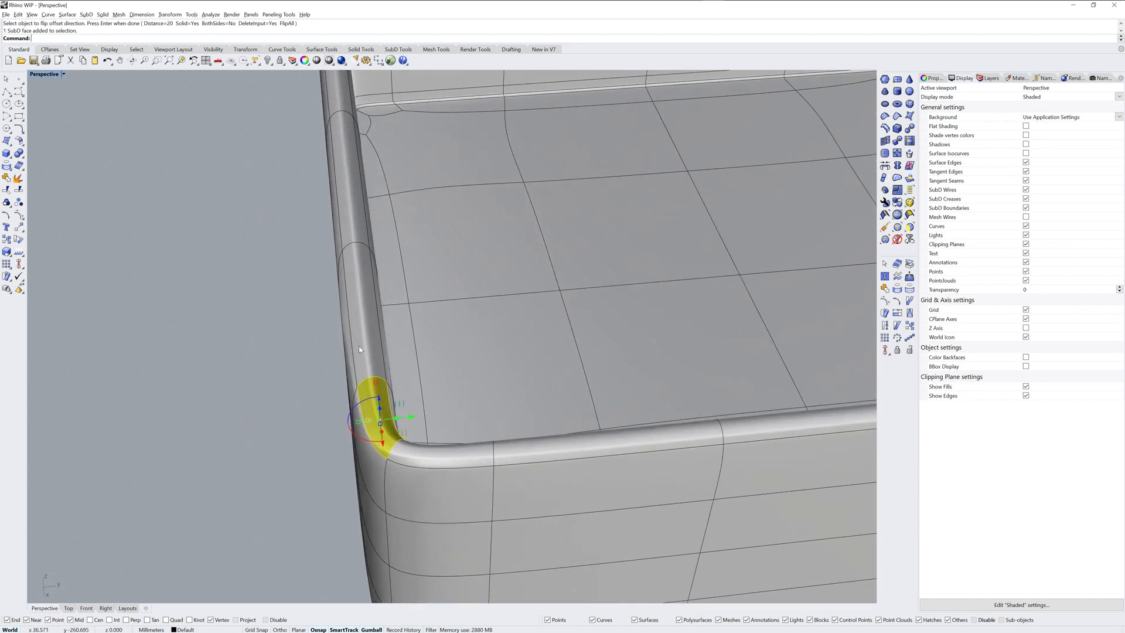
pyautogui.keyDown('ctrl'); pyautogui.keyDown('shift'); pyautogui.doubleClick(359, 347); pyautogui.keyUp('shift'); pyautogui.keyUp('ctrl')
pyautogui.scroll(-8, 415, 371)
pyautogui.moveTo(430, 380); pyautogui.dragTo(486, 395, button='right')
pyautogui.scroll(8, 518, 345)
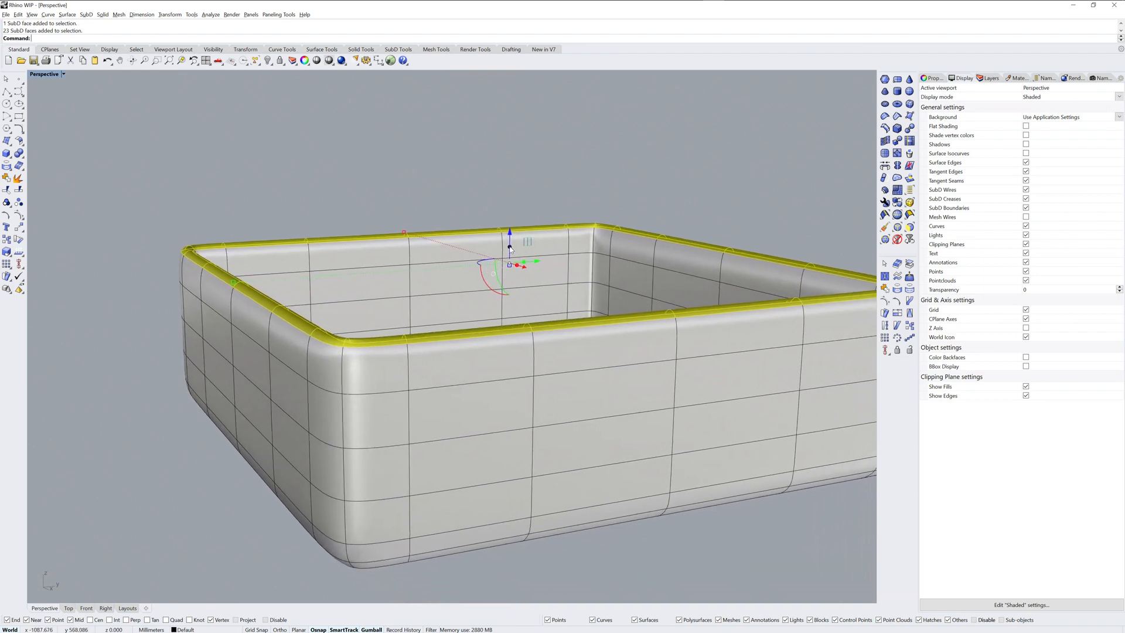
pyautogui.moveTo(510, 249); pyautogui.dragTo(511, 246)
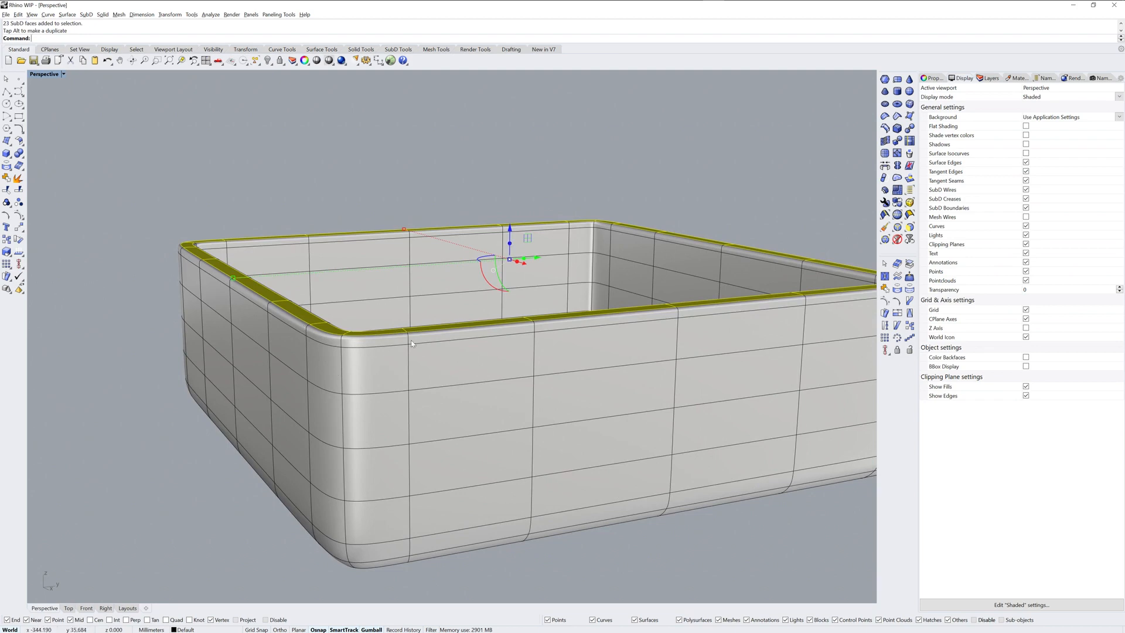
pyautogui.moveTo(410, 339)
pyautogui.mouseDown(button='right')
pyautogui.moveTo(396, 371)
pyautogui.moveTo(407, 353)
pyautogui.mouseUp(button='right')
pyautogui.click(156, 476)
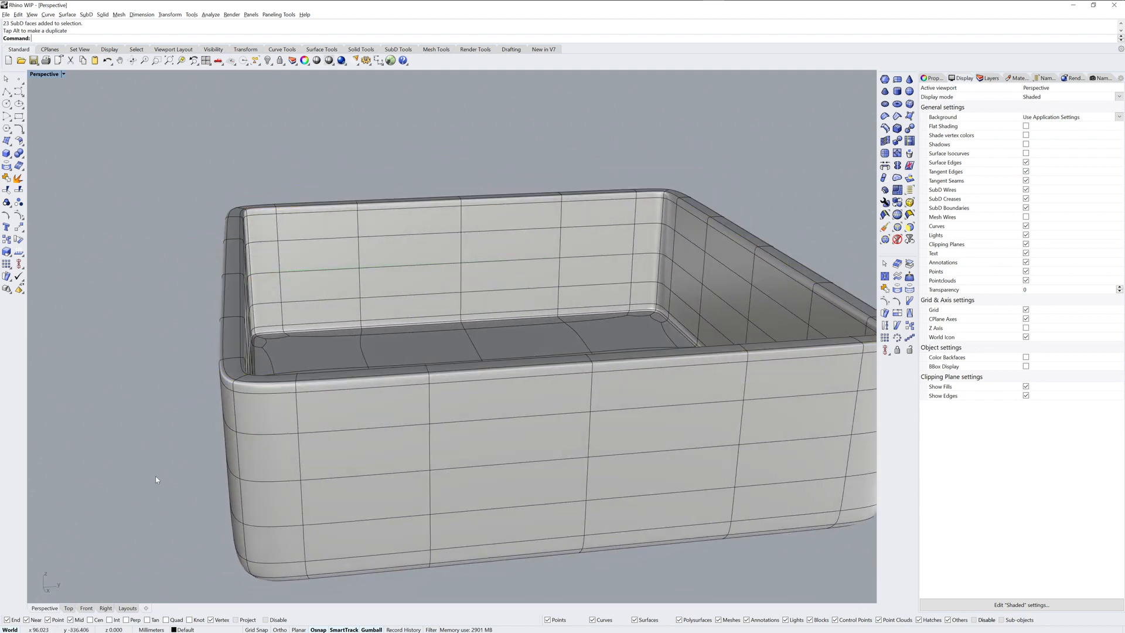
# Step: Extrude all the flat faces on the box's underside, inside the rounded edge, downward to form a base
pyautogui.moveTo(470, 379); pyautogui.dragTo(521, 223, button='right')
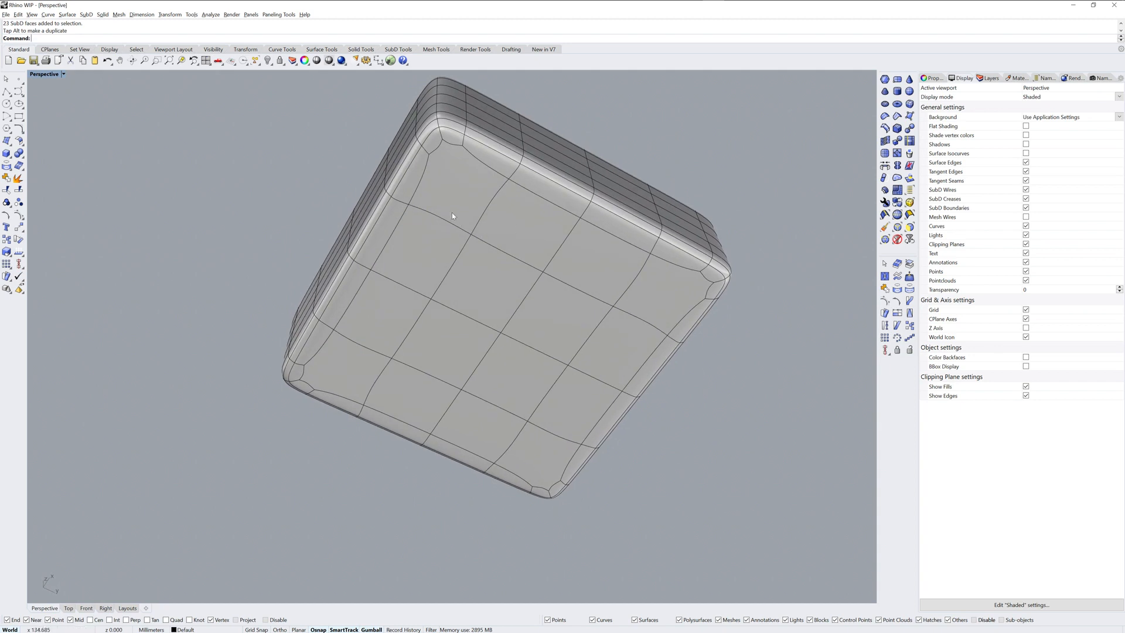
pyautogui.keyDown('ctrl'); pyautogui.keyDown('shift'); pyautogui.click(460, 201); pyautogui.keyUp('shift'); pyautogui.keyUp('ctrl')
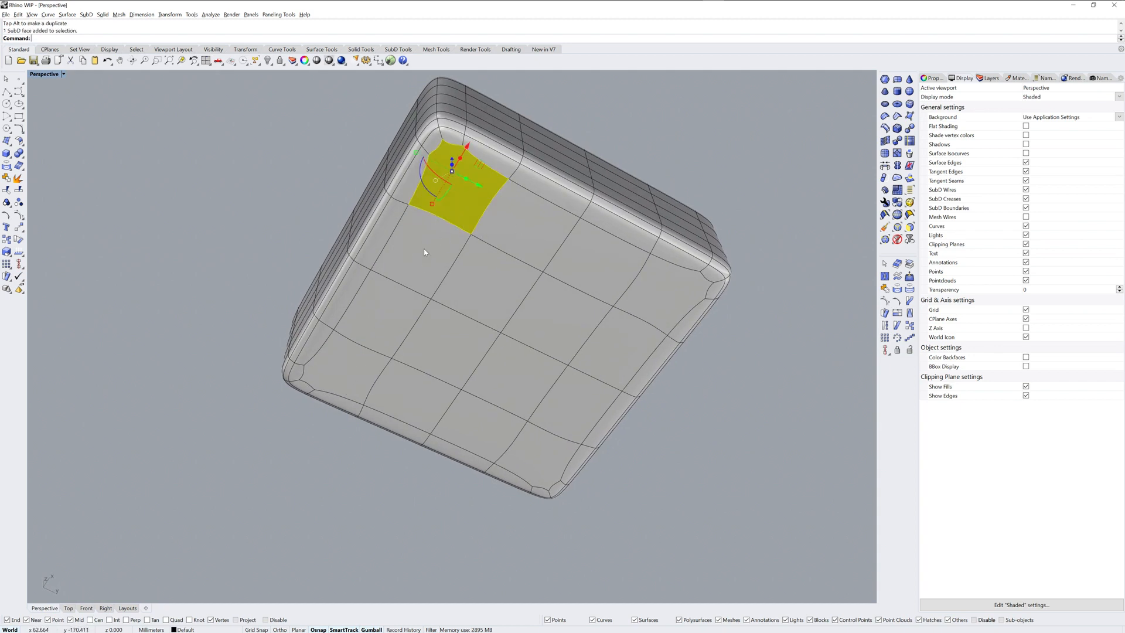
pyautogui.keyDown('ctrl'); pyautogui.keyDown('shift'); pyautogui.doubleClick(425, 253); pyautogui.keyUp('shift'); pyautogui.keyUp('ctrl')
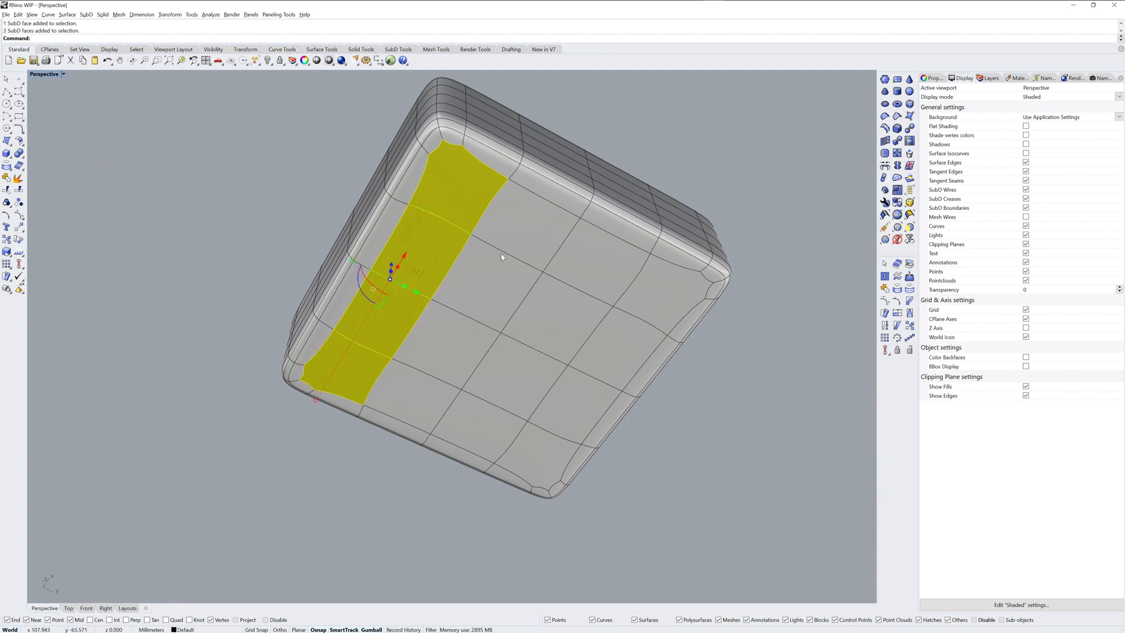
pyautogui.keyDown('ctrl'); pyautogui.keyDown('shift'); pyautogui.doubleClick(515, 233); pyautogui.keyUp('shift'); pyautogui.keyUp('ctrl')
pyautogui.keyDown('ctrl'); pyautogui.keyDown('shift'); pyautogui.doubleClick(607, 359); pyautogui.keyUp('shift'); pyautogui.keyUp('ctrl')
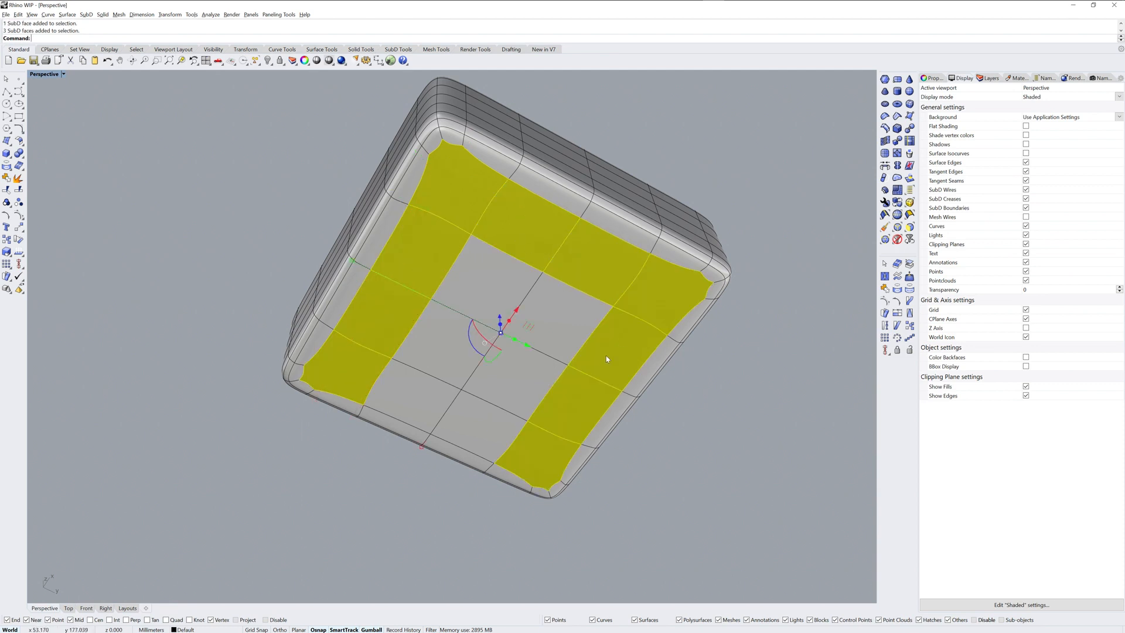
pyautogui.keyDown('ctrl'); pyautogui.keyDown('shift'); pyautogui.doubleClick(488, 423); pyautogui.keyUp('shift'); pyautogui.keyUp('ctrl')
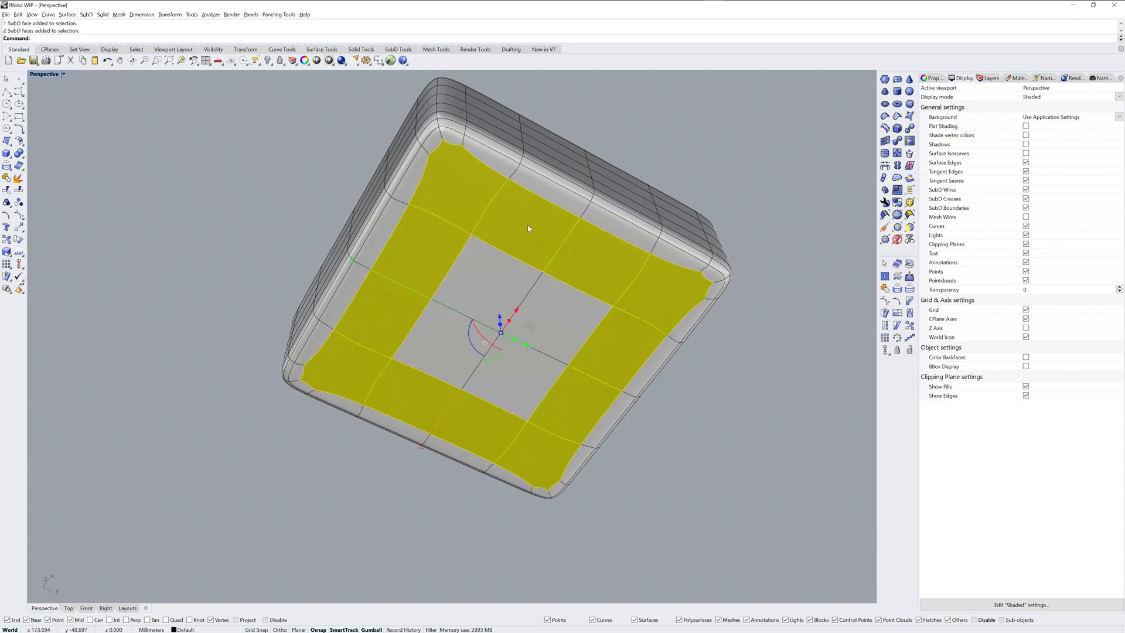
pyautogui.keyDown('ctrl'); pyautogui.keyDown('shift'); pyautogui.click(526, 396); pyautogui.keyUp('shift'); pyautogui.keyUp('ctrl')
pyautogui.keyDown('ctrl'); pyautogui.keyDown('shift'); pyautogui.click(574, 328); pyautogui.keyUp('shift'); pyautogui.keyUp('ctrl')
pyautogui.keyDown('ctrl'); pyautogui.keyDown('shift'); pyautogui.click(498, 280); pyautogui.keyUp('shift'); pyautogui.keyUp('ctrl')
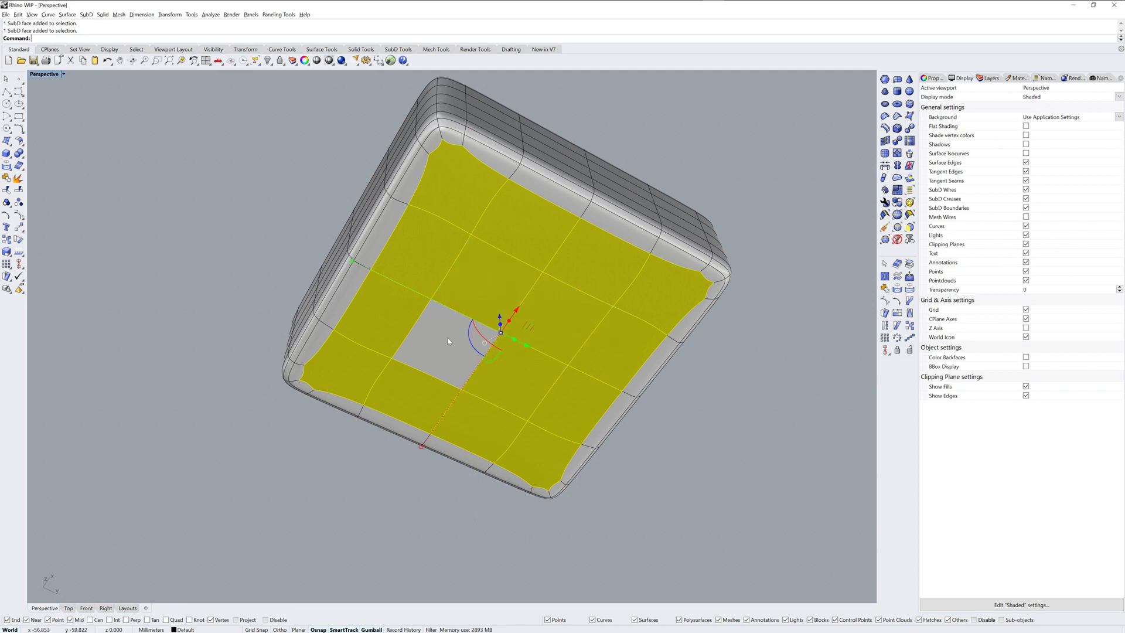
pyautogui.keyDown('ctrl'); pyautogui.keyDown('shift'); pyautogui.click(434, 344); pyautogui.keyUp('shift'); pyautogui.keyUp('ctrl')
pyautogui.moveTo(435, 348); pyautogui.dragTo(558, 342, button='right')
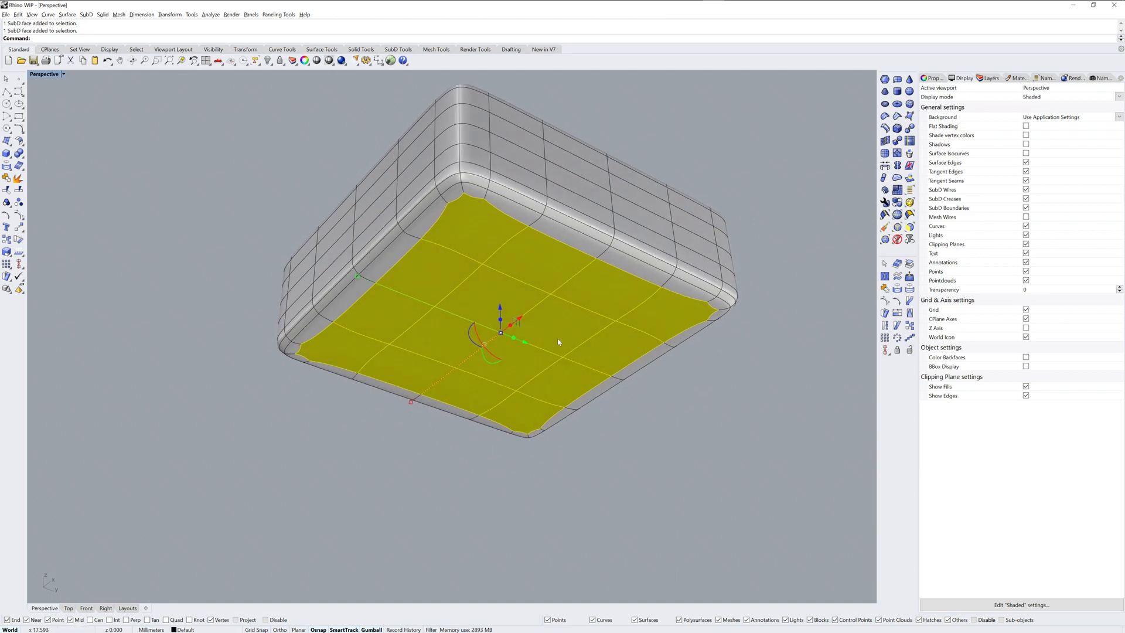
pyautogui.moveTo(500, 321); pyautogui.dragTo(501, 368)
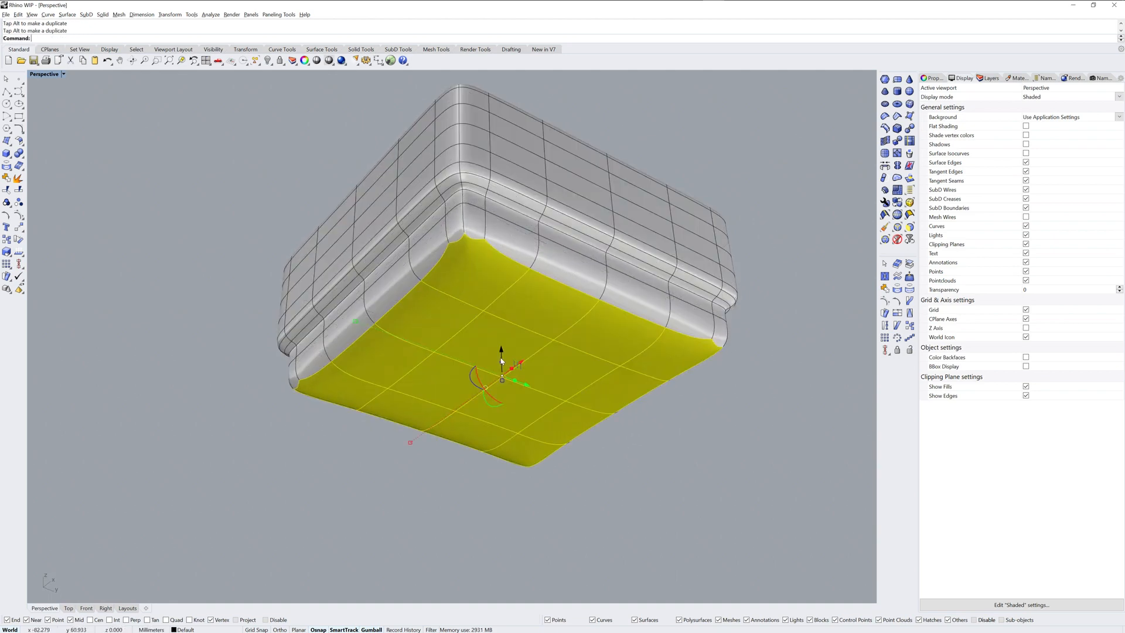
pyautogui.click(741, 380)
# Step: Crease the complete edge loop around the bottom of the extruded base, including the short corner edges
pyautogui.moveTo(638, 372); pyautogui.dragTo(499, 283, button='right')
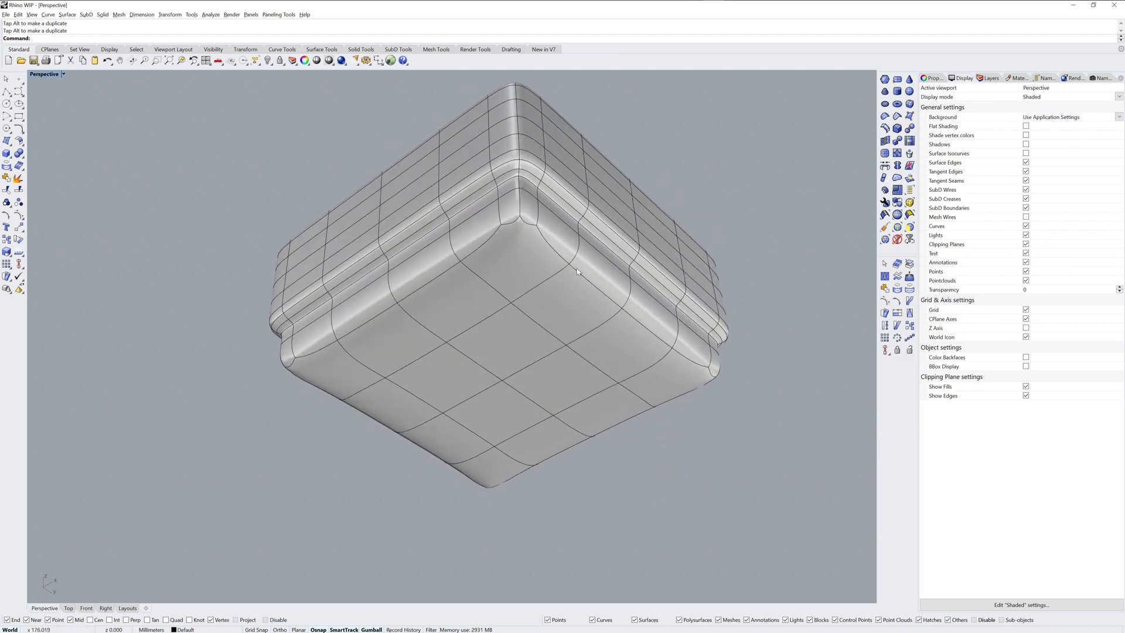
pyautogui.doubleClick(505, 230)
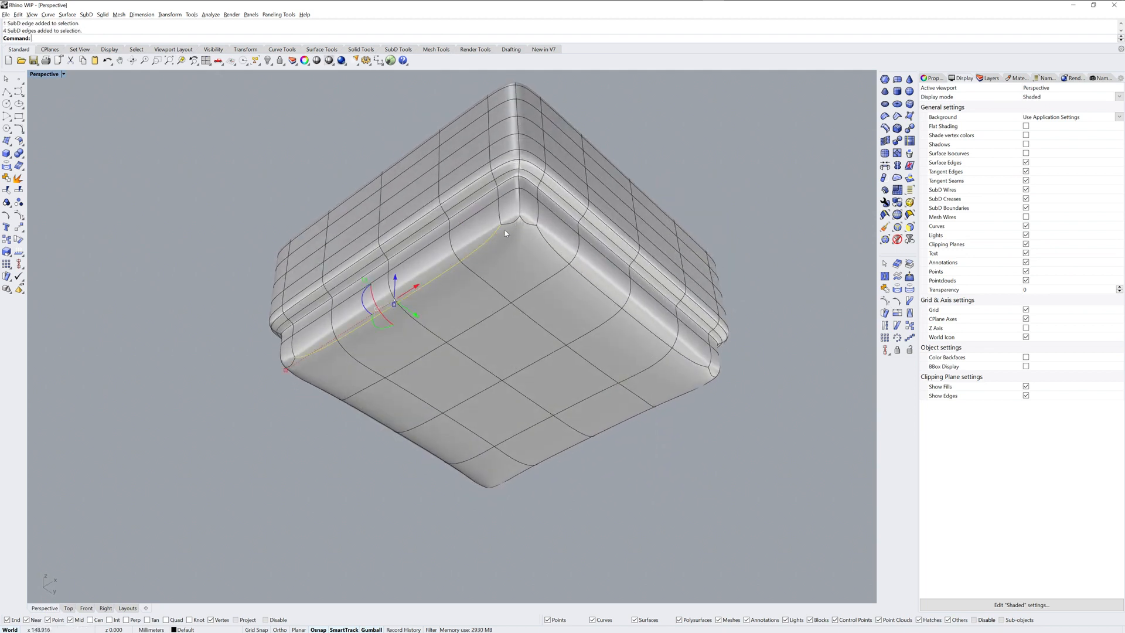
pyautogui.keyDown('shift'); pyautogui.doubleClick(543, 238); pyautogui.keyUp('shift')
pyautogui.moveTo(543, 238)
pyautogui.mouseDown(button='right')
pyautogui.moveTo(644, 332)
pyautogui.moveTo(546, 219)
pyautogui.mouseUp(button='right')
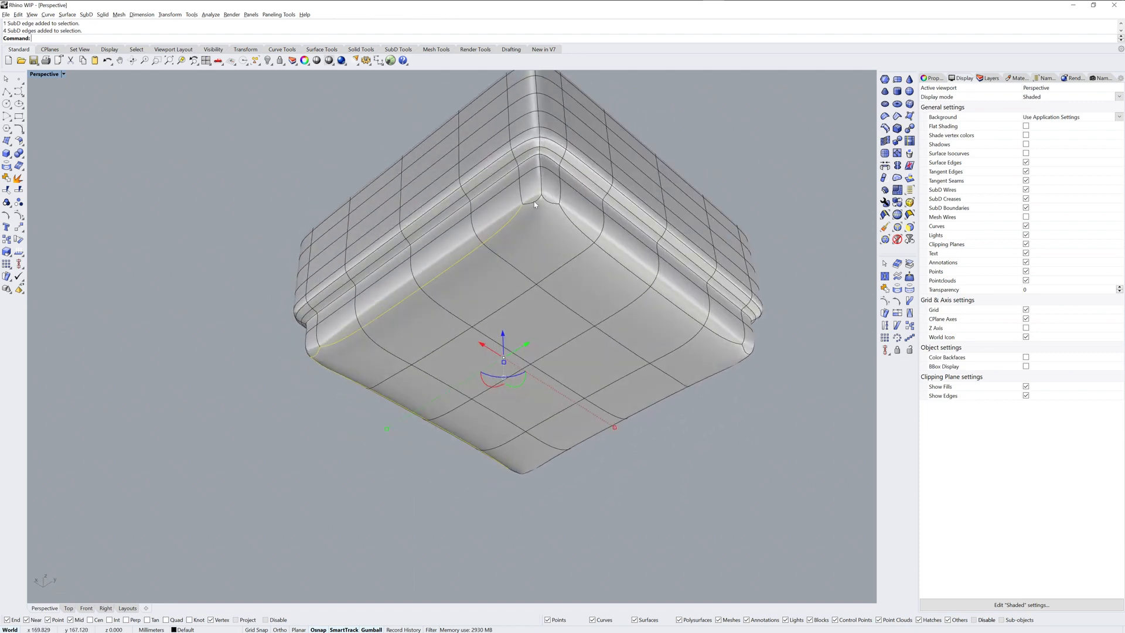
pyautogui.keyDown('shift'); pyautogui.click(533, 202); pyautogui.keyUp('shift')
pyautogui.keyDown('shift'); pyautogui.click(549, 202); pyautogui.keyUp('shift')
pyautogui.keyDown('shift'); pyautogui.doubleClick(568, 219); pyautogui.keyUp('shift')
pyautogui.moveTo(589, 233); pyautogui.dragTo(572, 198, button='right')
pyautogui.keyDown('shift'); pyautogui.click(565, 183); pyautogui.keyUp('shift')
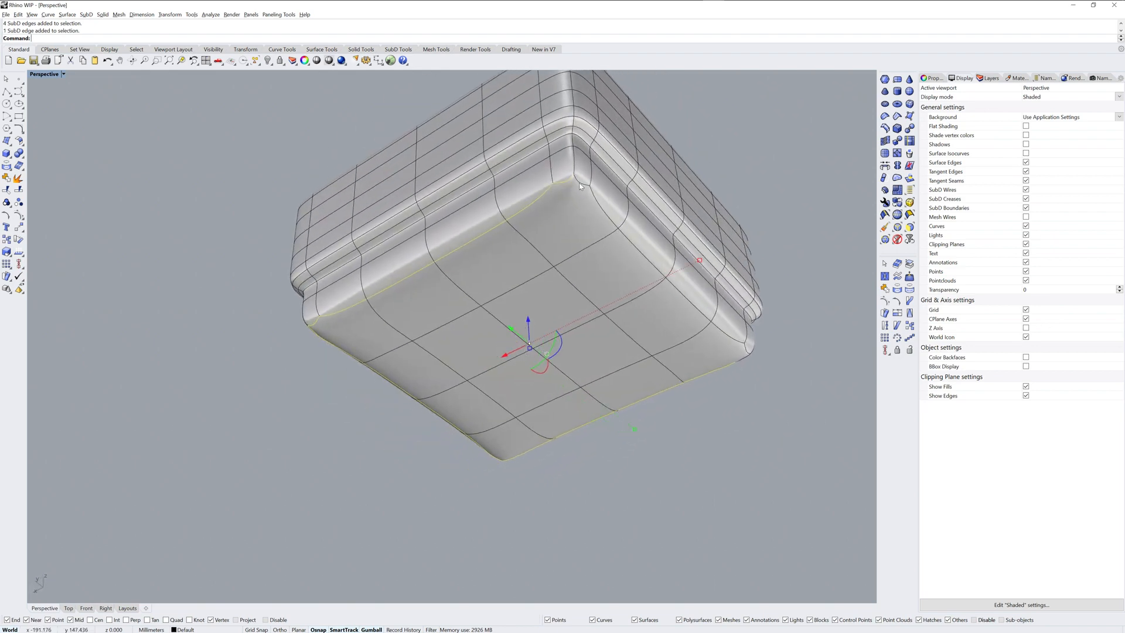
pyautogui.keyDown('shift'); pyautogui.click(587, 186); pyautogui.keyUp('shift')
pyautogui.keyDown('shift'); pyautogui.doubleClick(594, 202); pyautogui.keyUp('shift')
pyautogui.moveTo(772, 307); pyautogui.dragTo(523, 184, button='right')
pyautogui.keyDown('shift'); pyautogui.click(518, 178); pyautogui.keyUp('shift')
pyautogui.keyDown('shift'); pyautogui.click(533, 176); pyautogui.keyUp('shift')
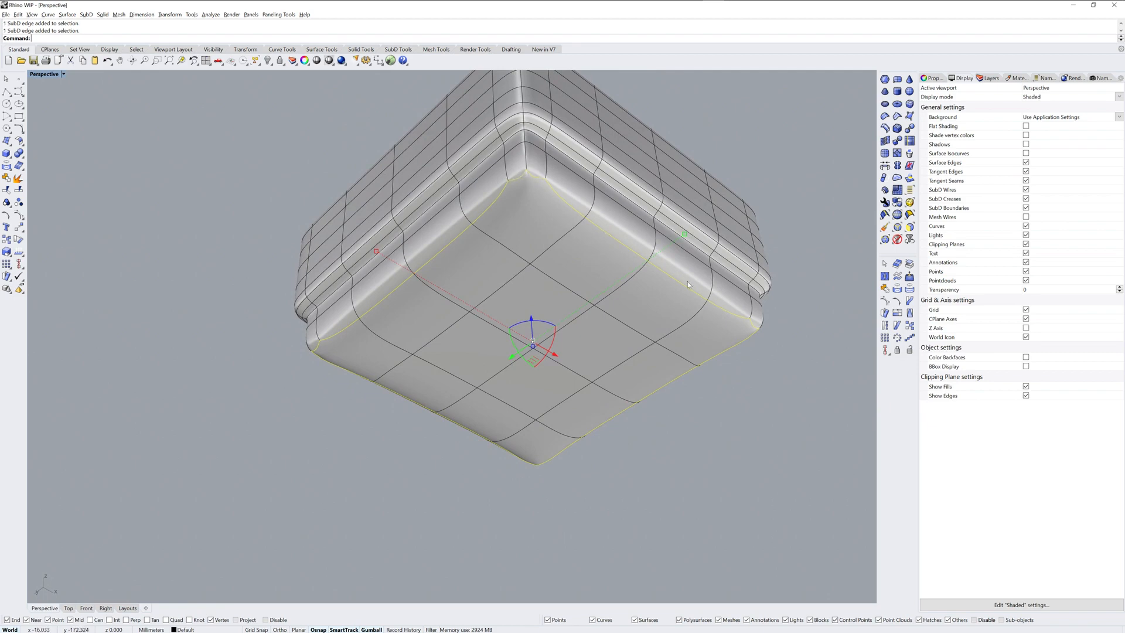
pyautogui.moveTo(687, 281); pyautogui.dragTo(785, 292, button='right')
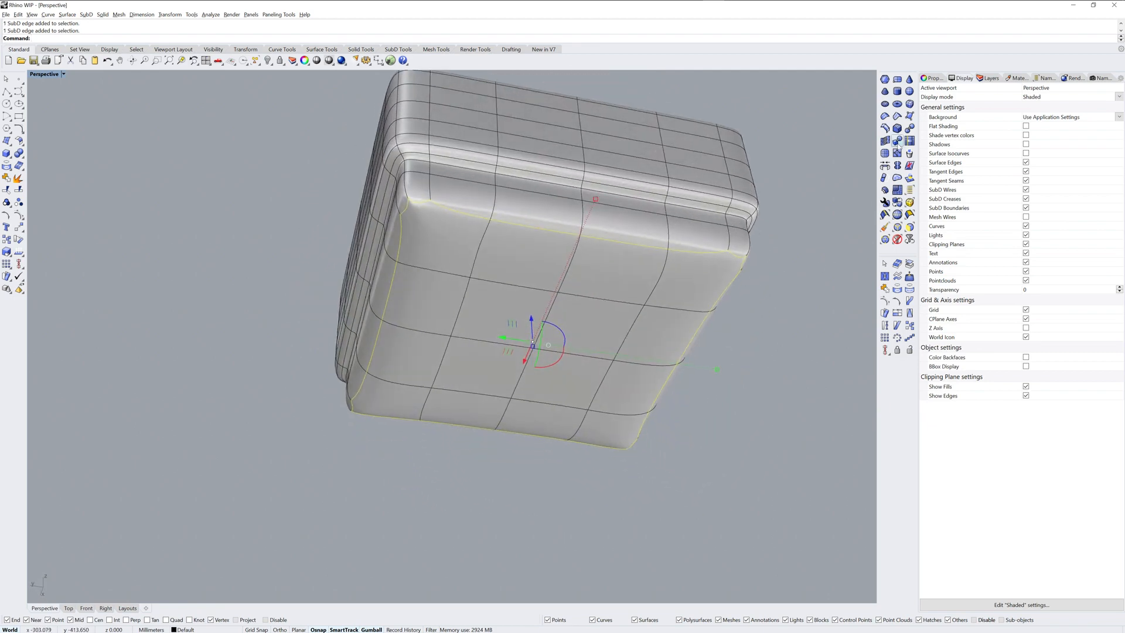
pyautogui.click(897, 116)
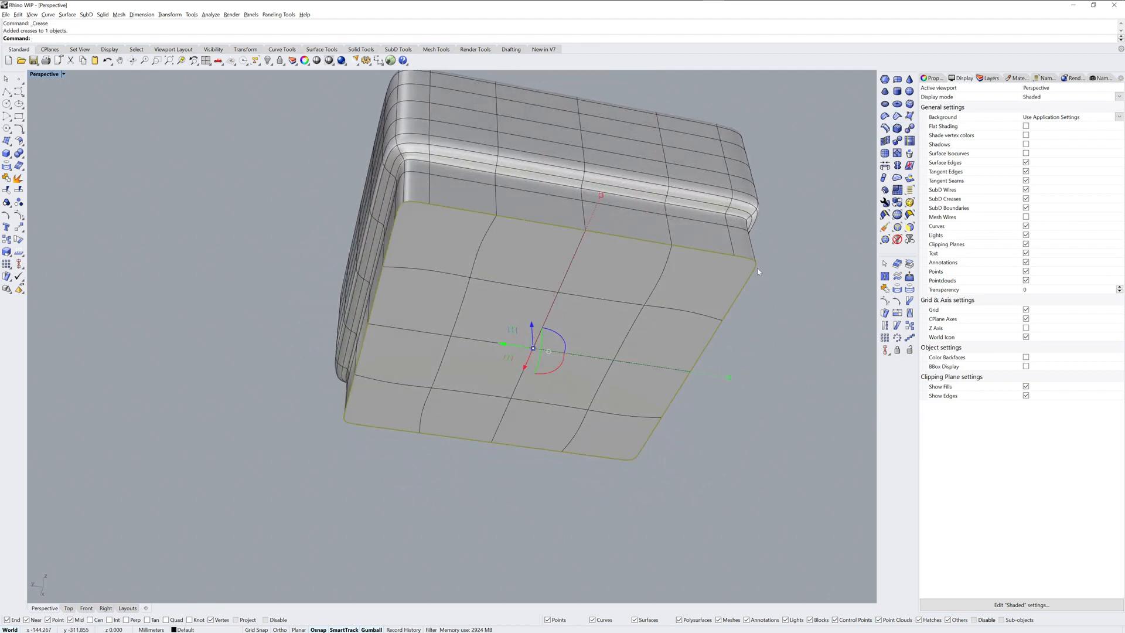
pyautogui.moveTo(541, 451); pyautogui.dragTo(539, 406, button='right')
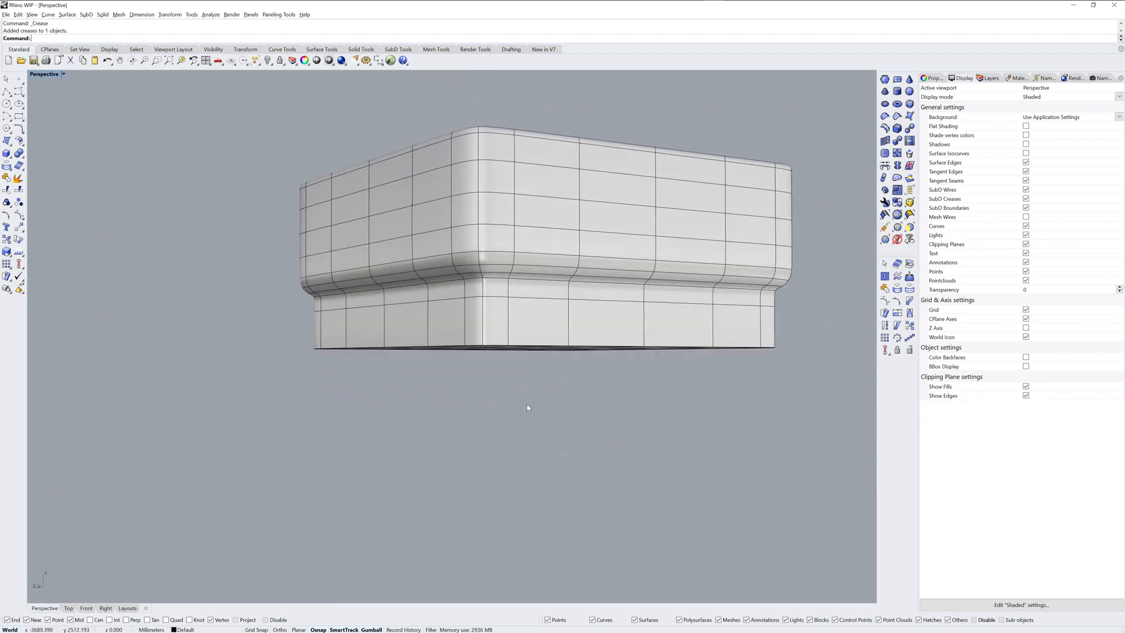
# Step: Scale the two edge loops in the rounded transition above the base slightly in the vertical direction, one after the other, and deselect them
pyautogui.scroll(5, 492, 273)
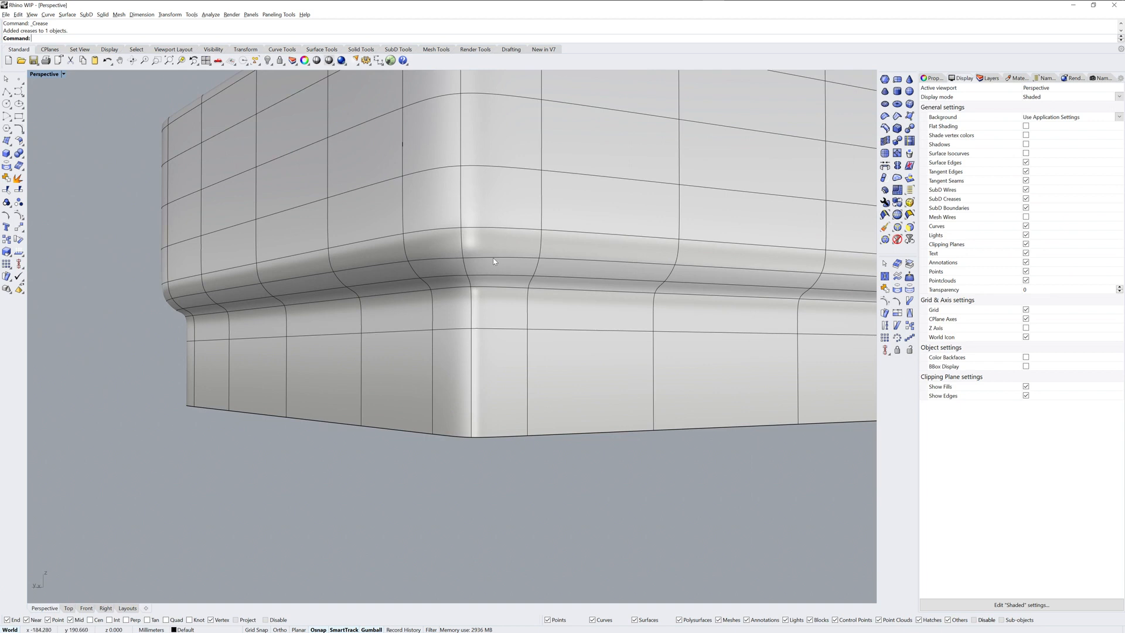
pyautogui.keyDown('ctrl'); pyautogui.keyDown('shift'); pyautogui.doubleClick(493, 258); pyautogui.keyUp('shift'); pyautogui.keyUp('ctrl')
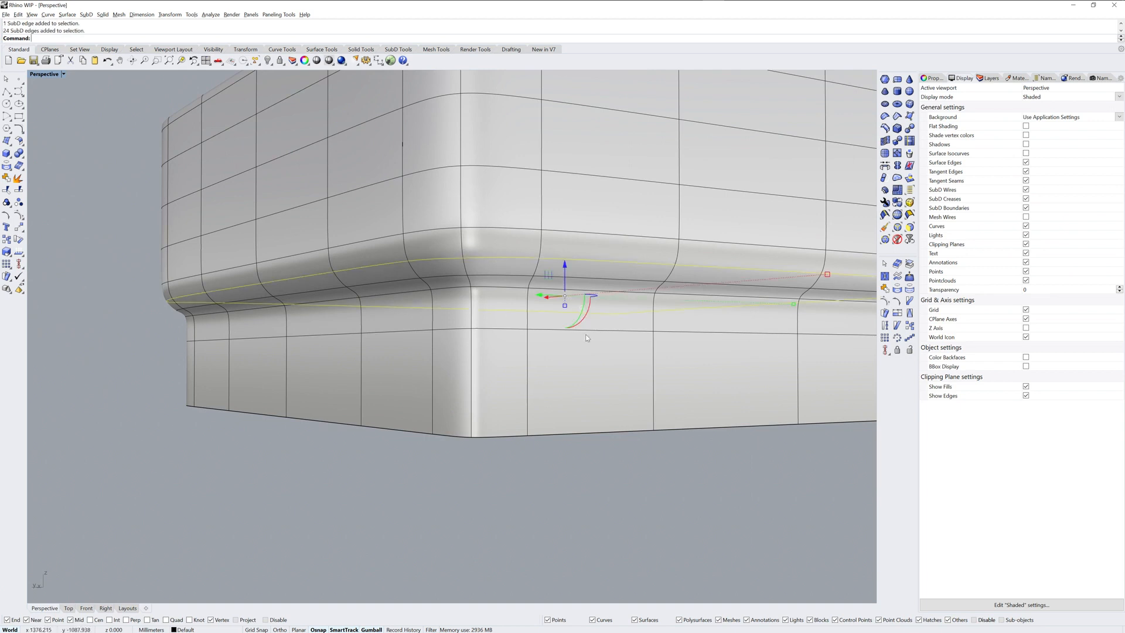
pyautogui.moveTo(565, 305); pyautogui.dragTo(567, 305)
pyautogui.press('Escape')
pyautogui.keyDown('ctrl'); pyautogui.keyDown('shift'); pyautogui.doubleClick(492, 277); pyautogui.keyUp('shift'); pyautogui.keyUp('ctrl')
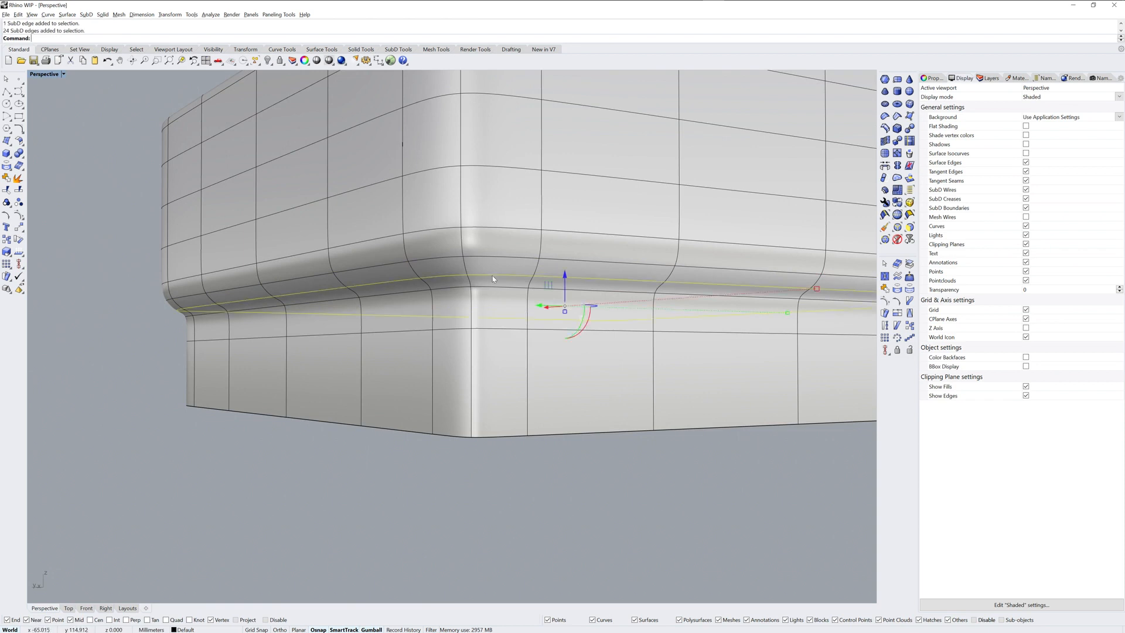
pyautogui.moveTo(565, 306); pyautogui.dragTo(566, 307)
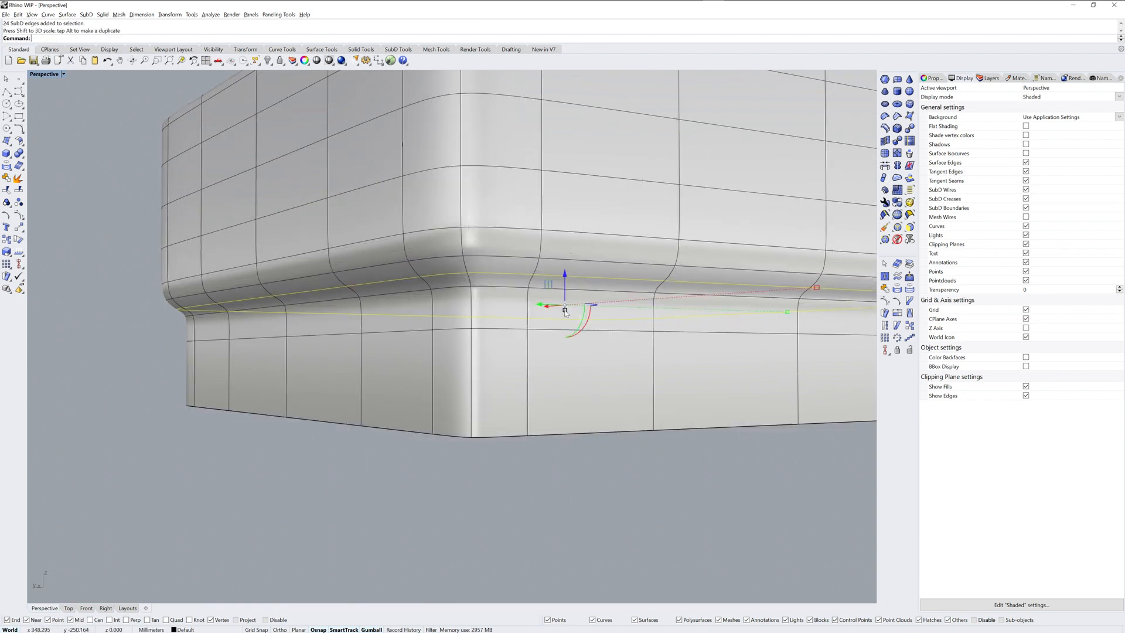
pyautogui.click(523, 467)
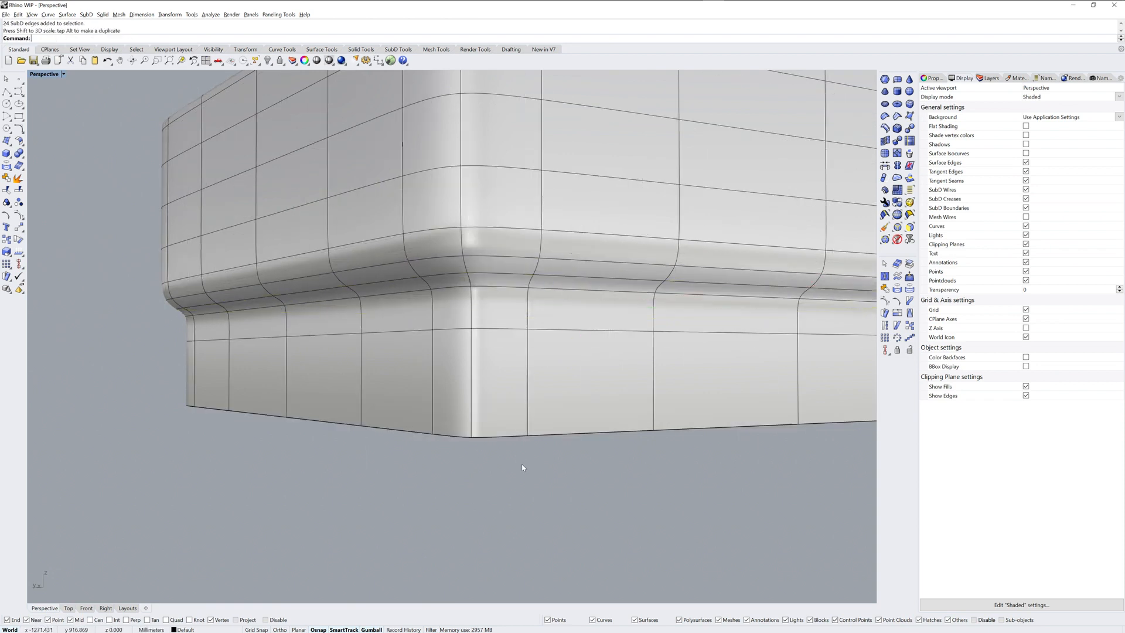
# Step: Scale the edge loop where the base meets the rounded transition vertically and bevel it narrowly with three segments
pyautogui.keyDown('ctrl'); pyautogui.keyDown('shift'); pyautogui.doubleClick(496, 290); pyautogui.keyUp('shift'); pyautogui.keyUp('ctrl')
pyautogui.moveTo(565, 309); pyautogui.dragTo(563, 324)
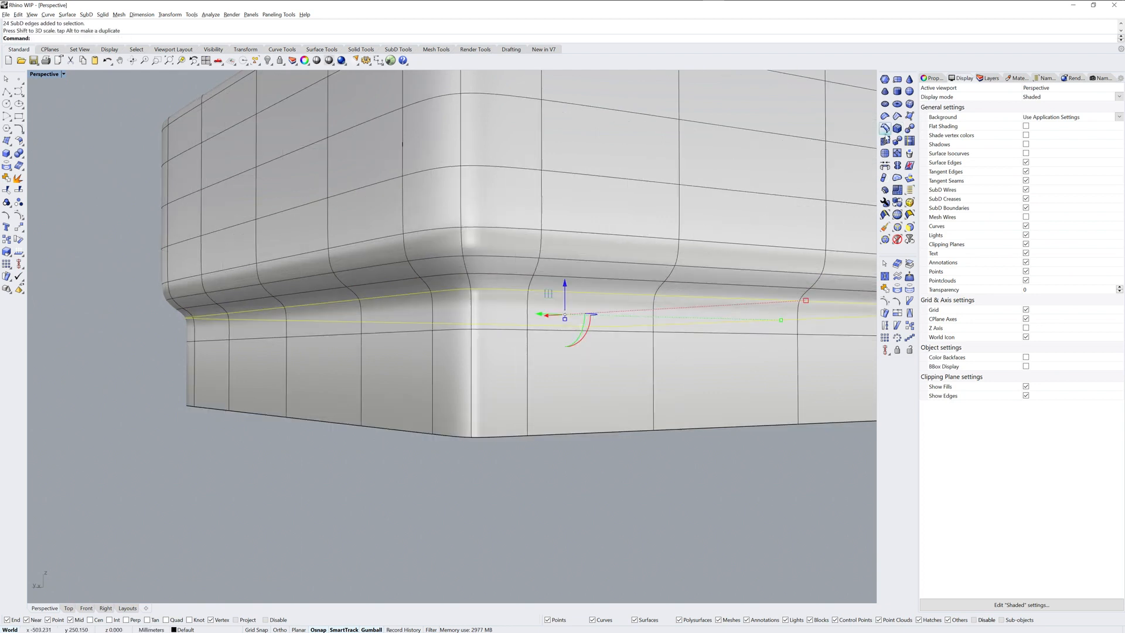
pyautogui.click(897, 128)
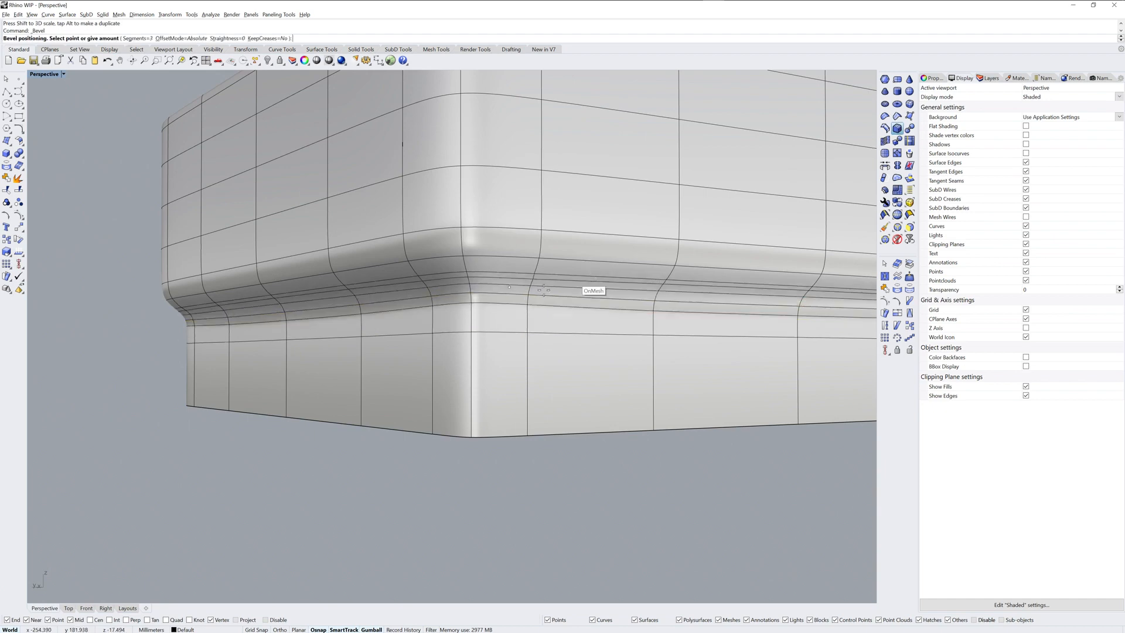
pyautogui.click(518, 301)
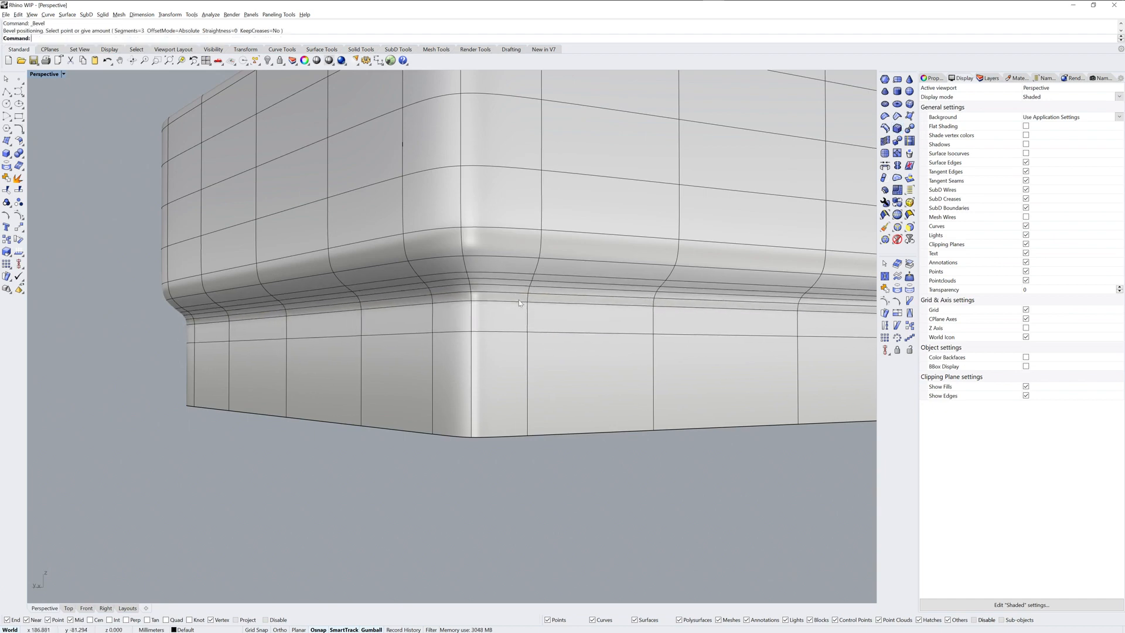
# Step: Draw a circle with a radius of 25 on the box's floor, centred on the middle vertex
pyautogui.scroll(-5, 508, 367)
pyautogui.moveTo(504, 376); pyautogui.dragTo(484, 363, button='right')
pyautogui.scroll(3, 465, 339)
pyautogui.moveTo(543, 341); pyautogui.dragTo(536, 336, button='right')
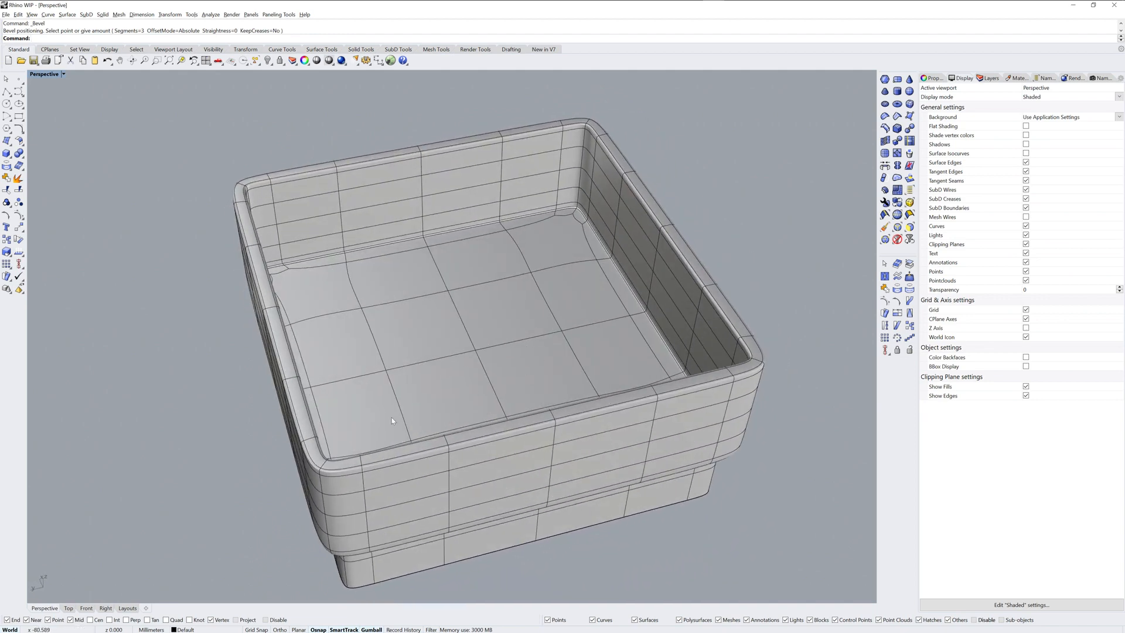
pyautogui.click(6, 104)
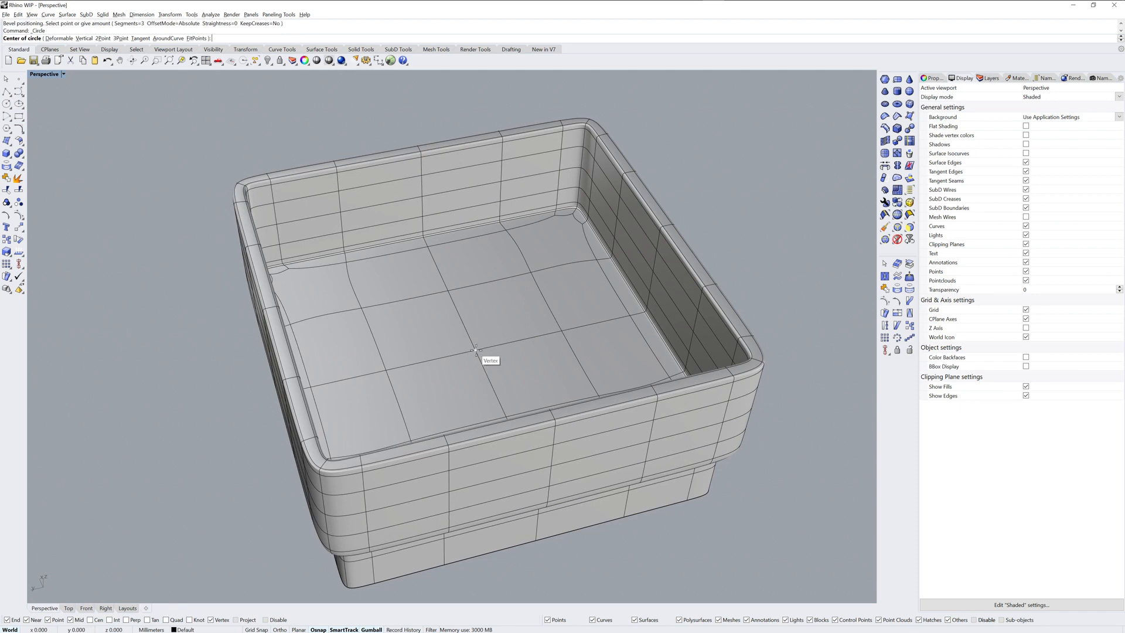
pyautogui.click(475, 350)
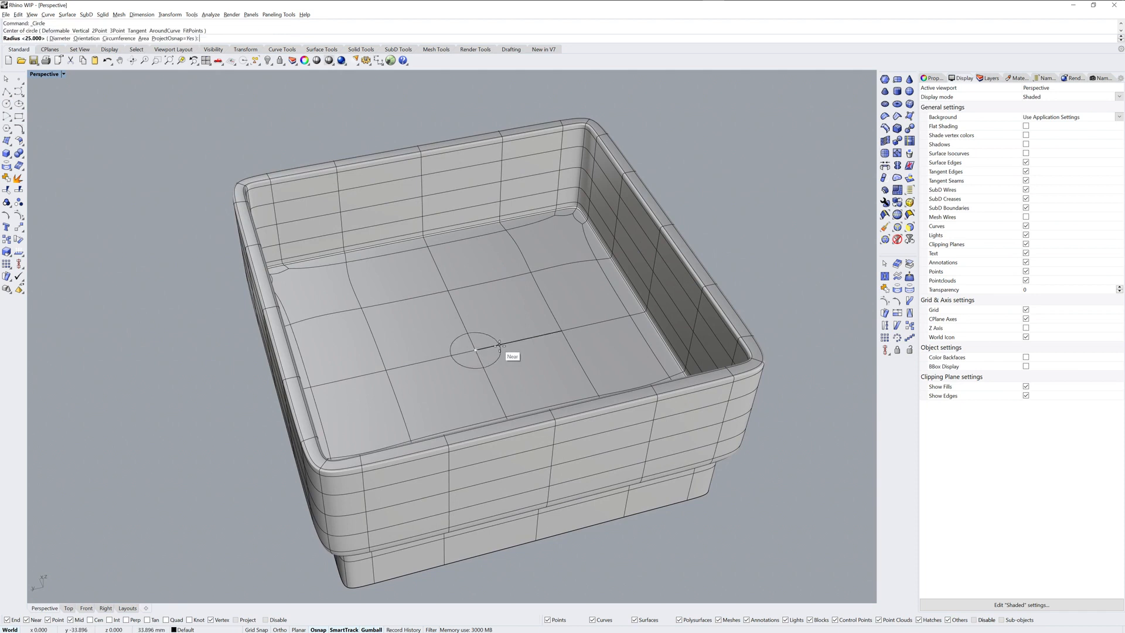
pyautogui.write('25')
pyautogui.press('Return')
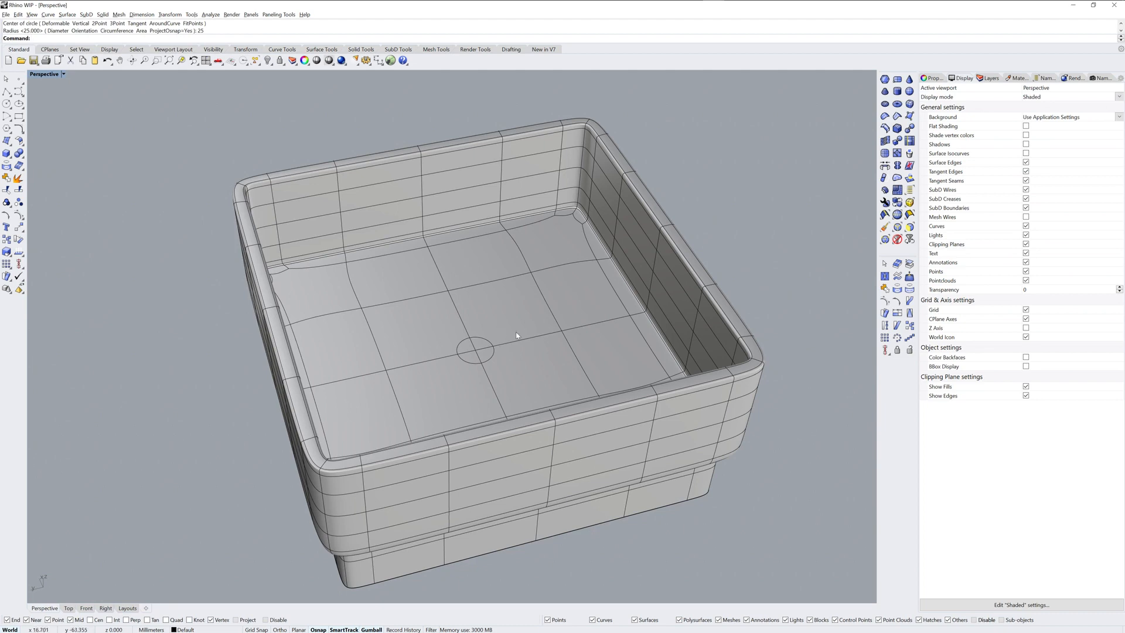
# Step: Insert connected points where the circle crosses the four central floor edges, forming a closed diamond around the middle vertex
pyautogui.scroll(5, 490, 348)
pyautogui.scroll(-8, 520, 326)
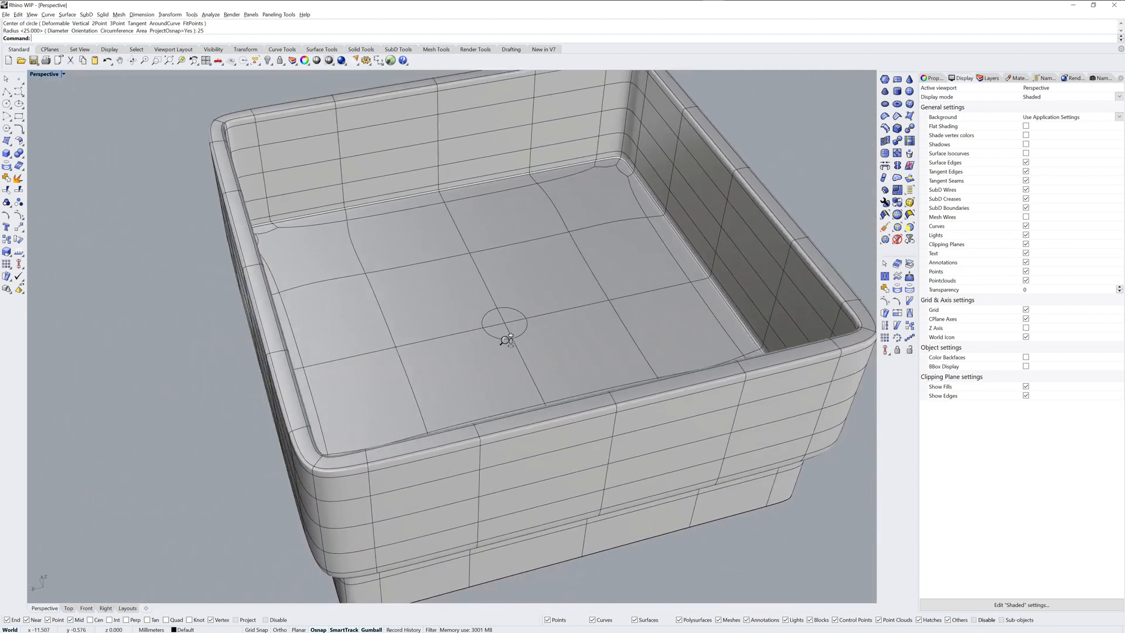
pyautogui.scroll(4, 515, 334)
pyautogui.scroll(3, 525, 343)
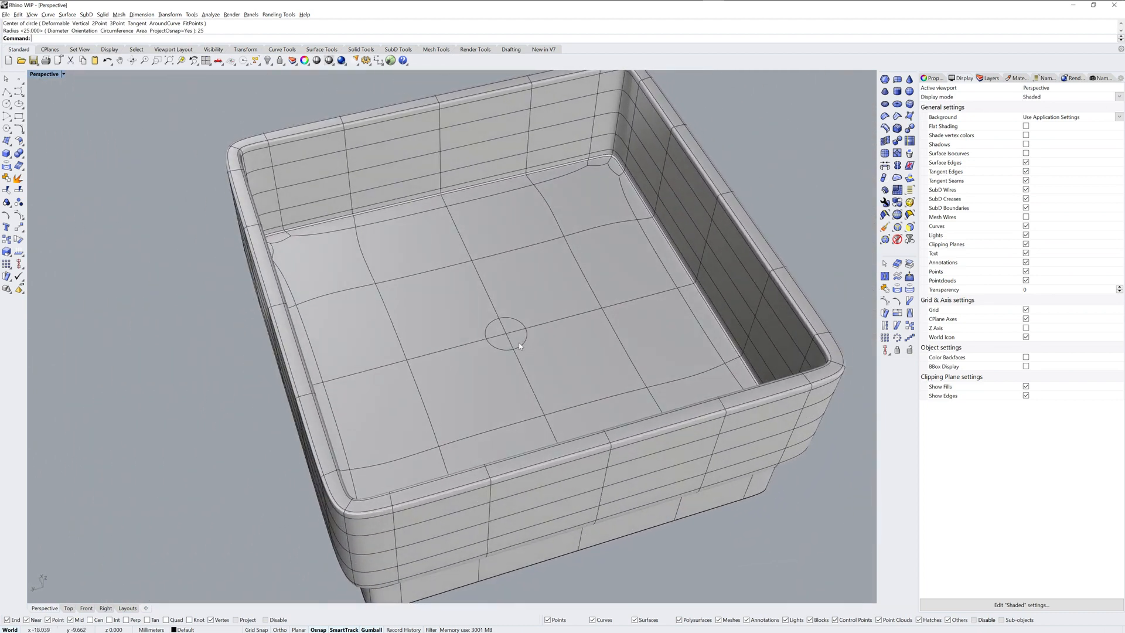
pyautogui.scroll(6, 519, 345)
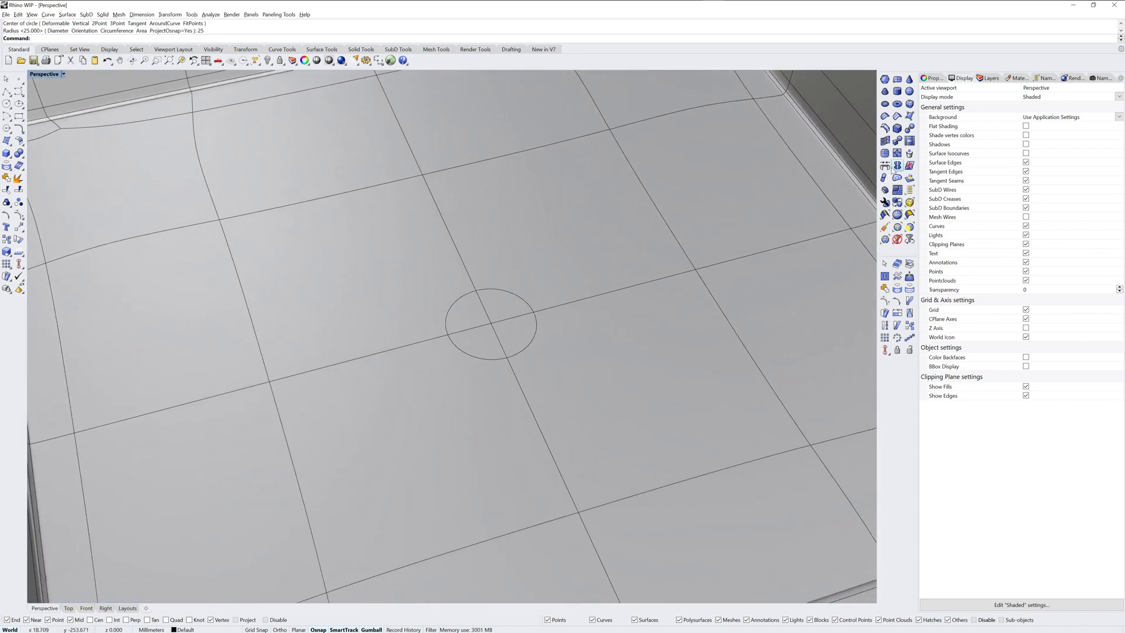
pyautogui.click(897, 153)
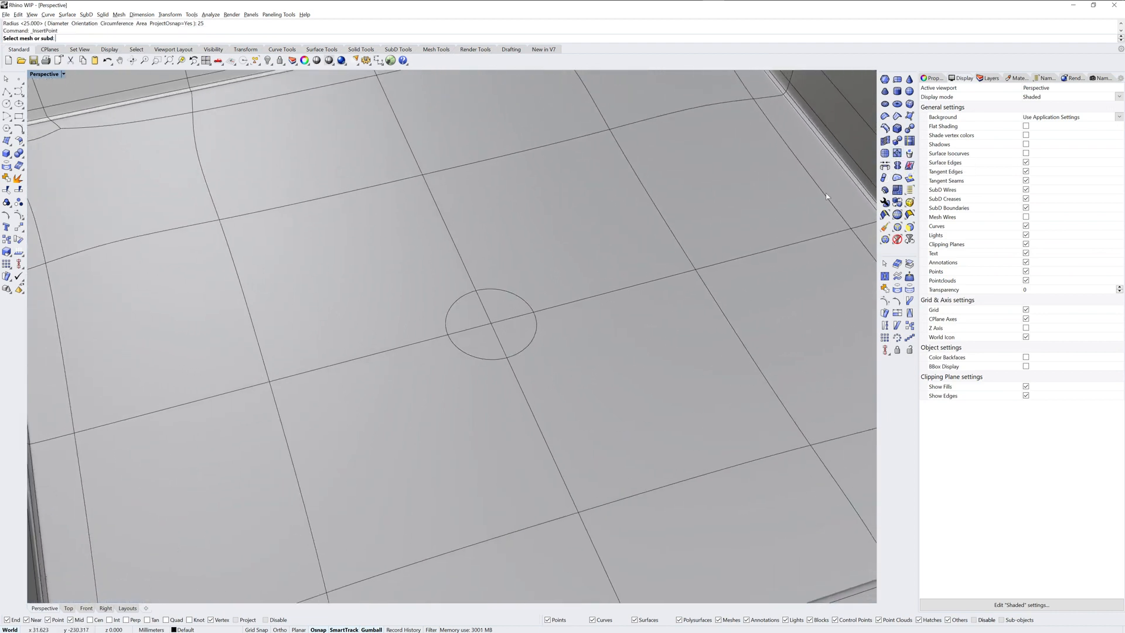
pyautogui.click(542, 264)
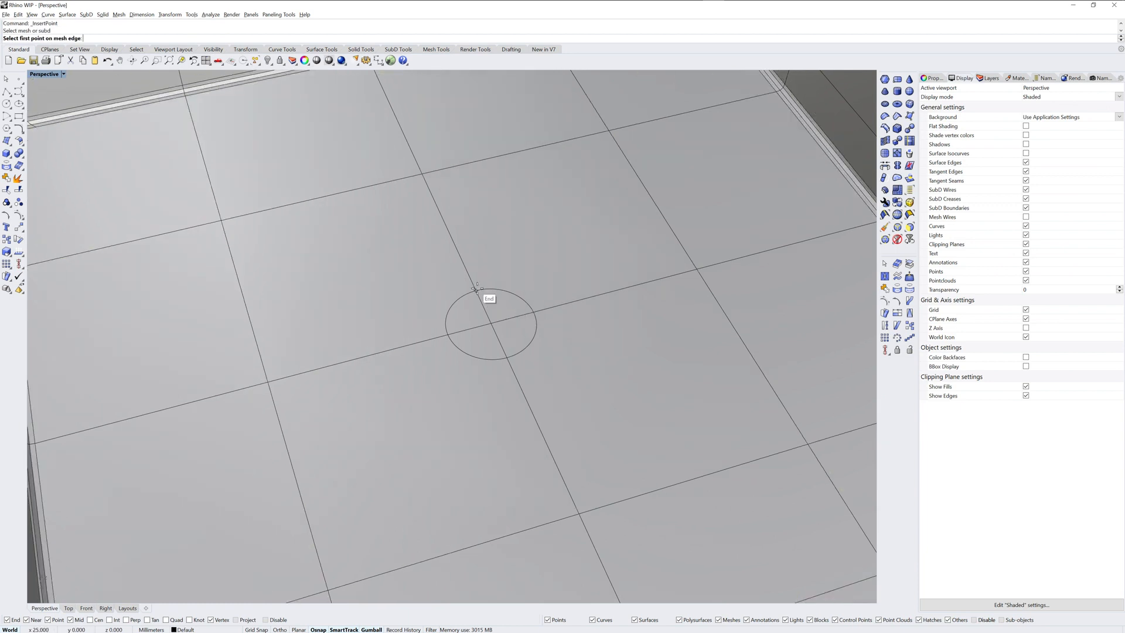
pyautogui.click(476, 288)
pyautogui.click(448, 335)
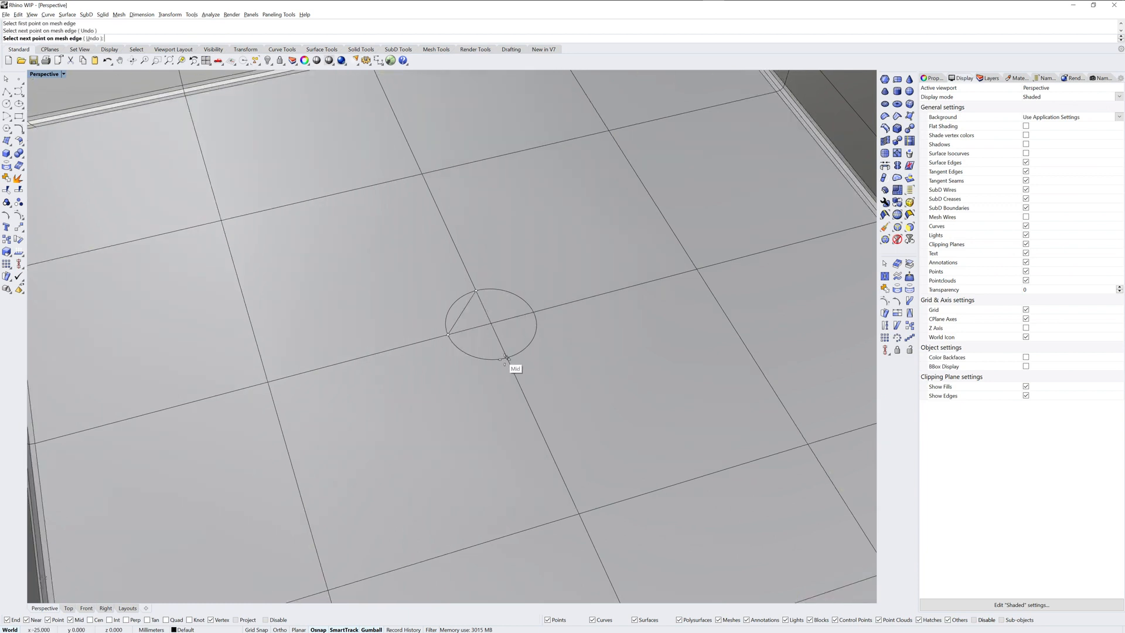
pyautogui.click(506, 357)
pyautogui.click(535, 311)
pyautogui.click(477, 290)
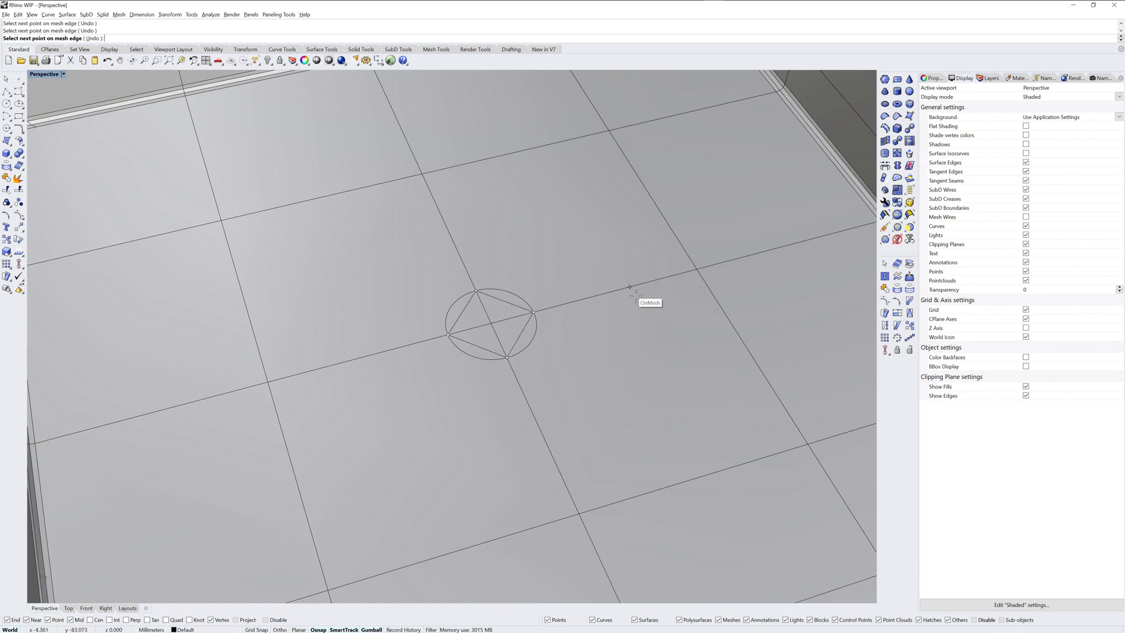
pyautogui.press('Return')
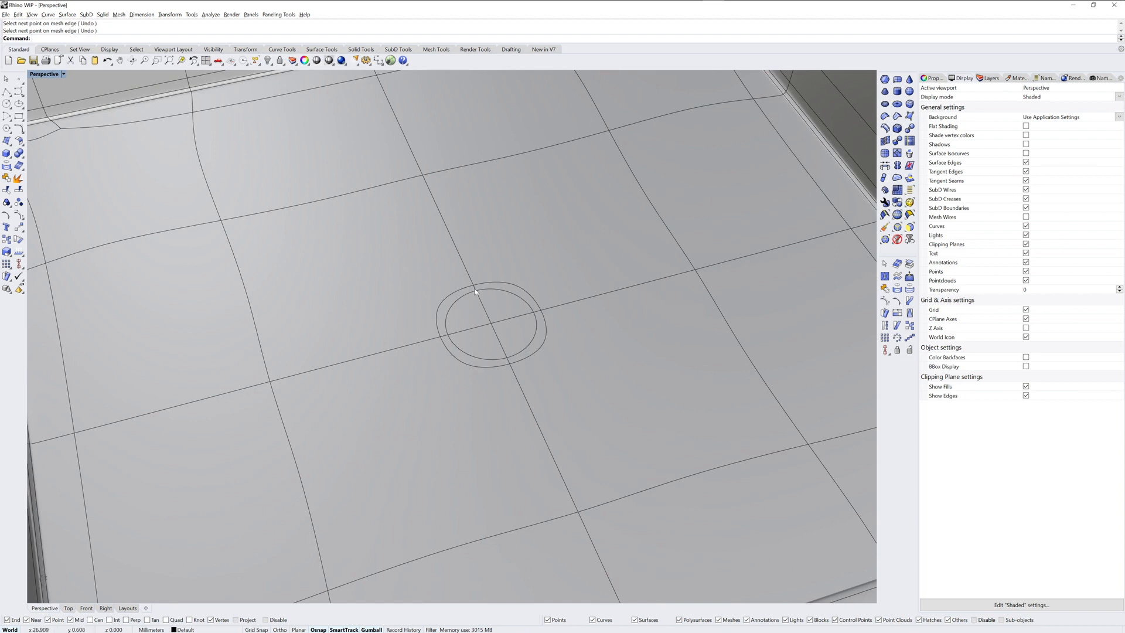
# Step: Delete the faces inside the inserted diamond to open a hole in the inner floor
pyautogui.keyDown('ctrl'); pyautogui.keyDown('shift'); pyautogui.click(472, 319); pyautogui.keyUp('shift'); pyautogui.keyUp('ctrl')
pyautogui.keyDown('ctrl'); pyautogui.keyDown('shift'); pyautogui.click(518, 332); pyautogui.keyUp('shift'); pyautogui.keyUp('ctrl')
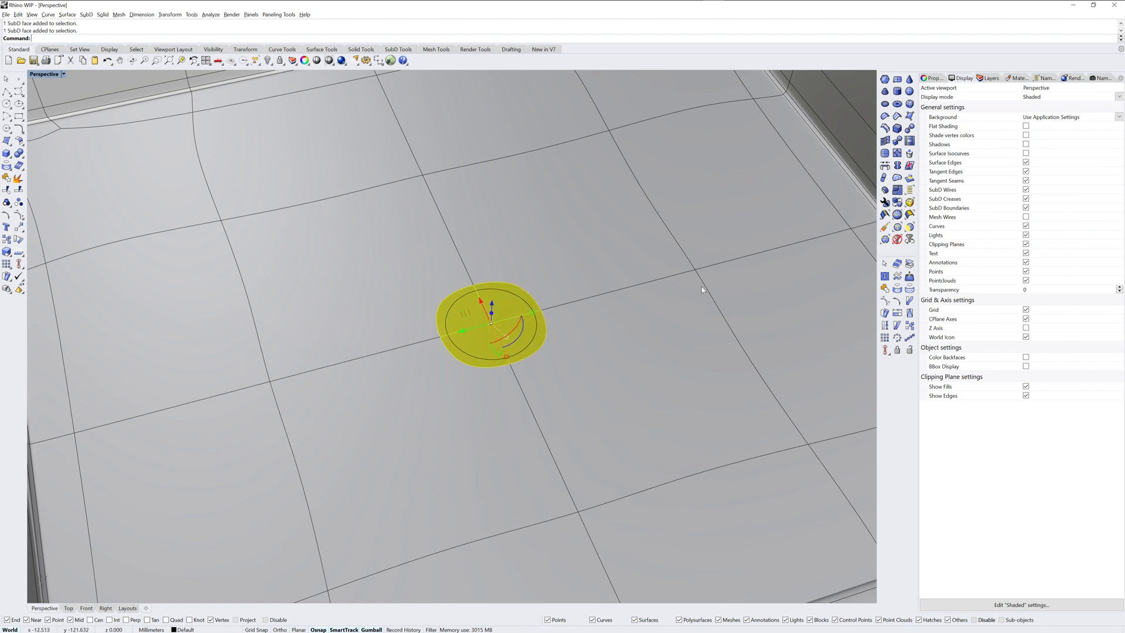
pyautogui.press('Delete')
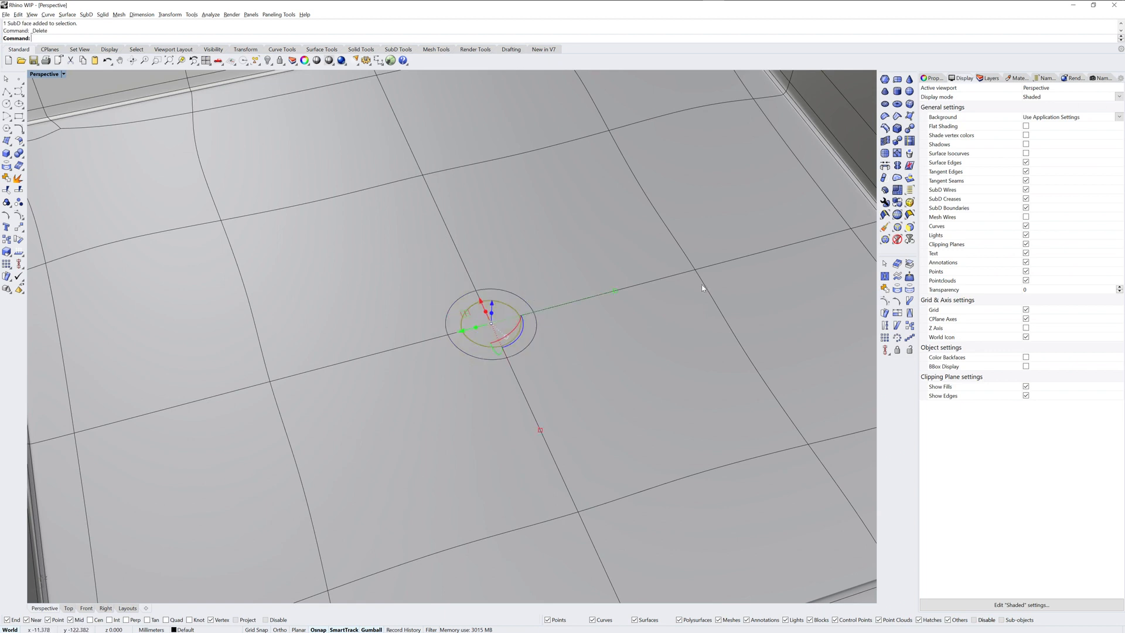
# Step: Turn on backface colouring and scale the hole's boundary edges outward in plane to slightly beyond the drawn circle
pyautogui.moveTo(546, 349); pyautogui.dragTo(519, 342, button='right')
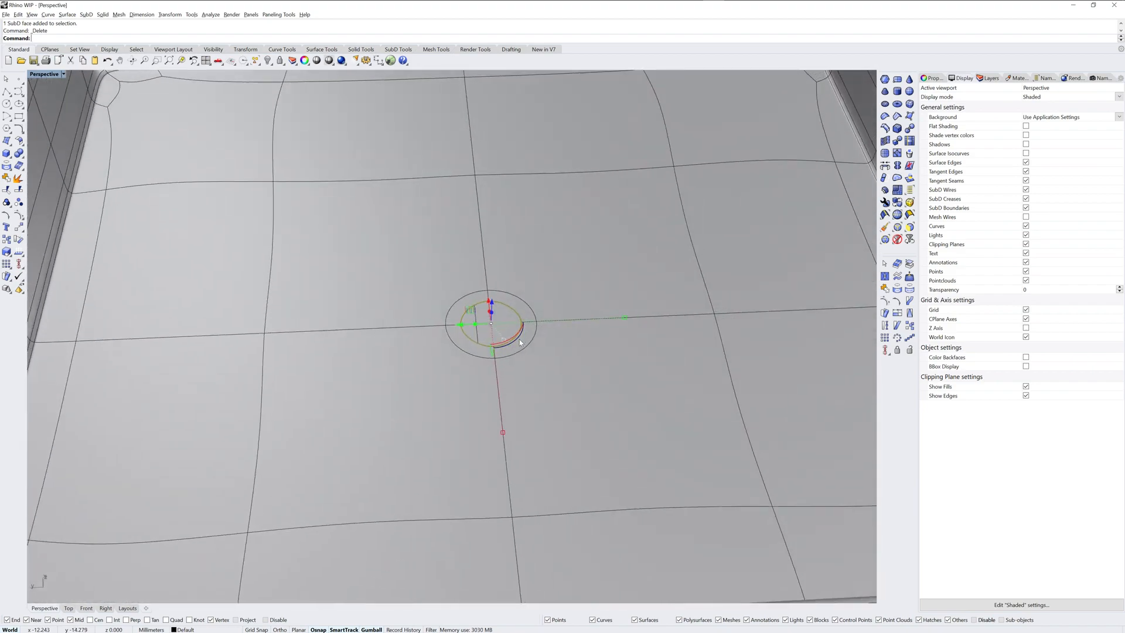
pyautogui.click(1026, 356)
pyautogui.moveTo(605, 332); pyautogui.dragTo(603, 346, button='right')
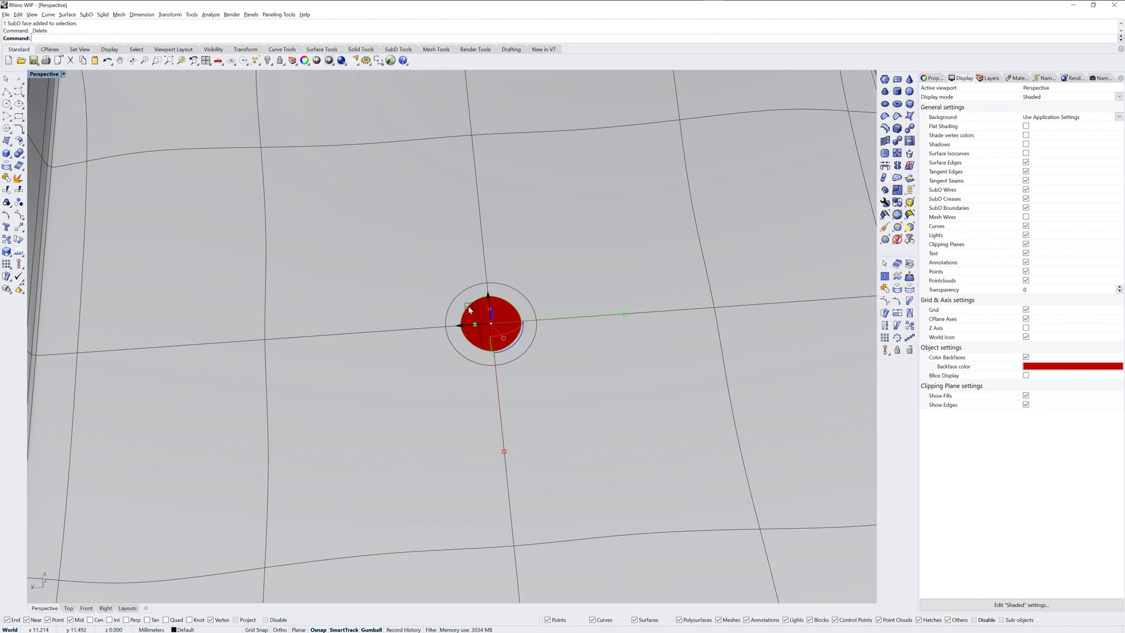
pyautogui.moveTo(469, 309); pyautogui.dragTo(451, 298)
pyautogui.moveTo(589, 338); pyautogui.dragTo(613, 329, button='right')
# Step: Show the edit points of the SubD container and deselect it
pyautogui.keyDown('shift'); pyautogui.click(619, 379); pyautogui.keyUp('shift')
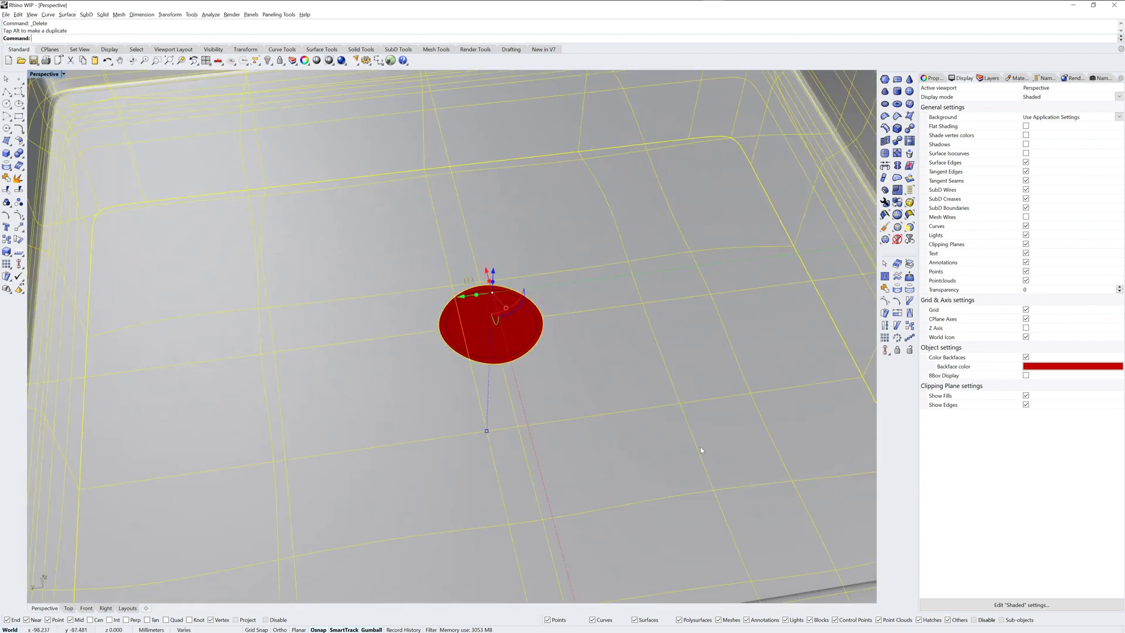
pyautogui.click(897, 301)
pyautogui.press('Escape')
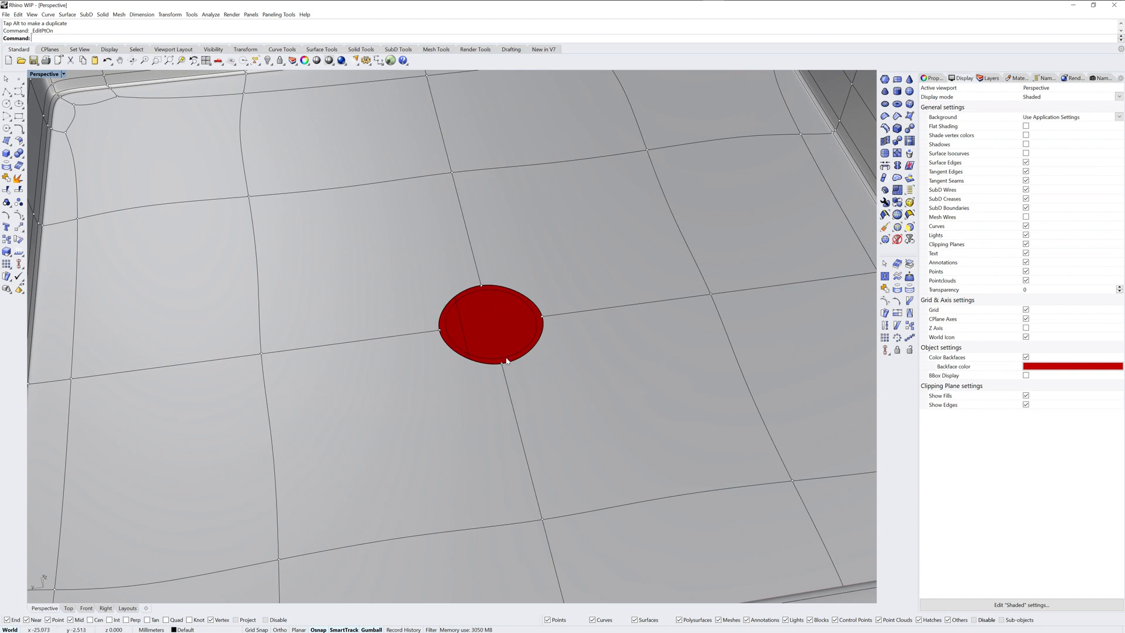
# Step: Insert a point at the midpoint of two adjacent edges of the floor hole, one edge at a time
pyautogui.moveTo(539, 328); pyautogui.dragTo(530, 341, button='right')
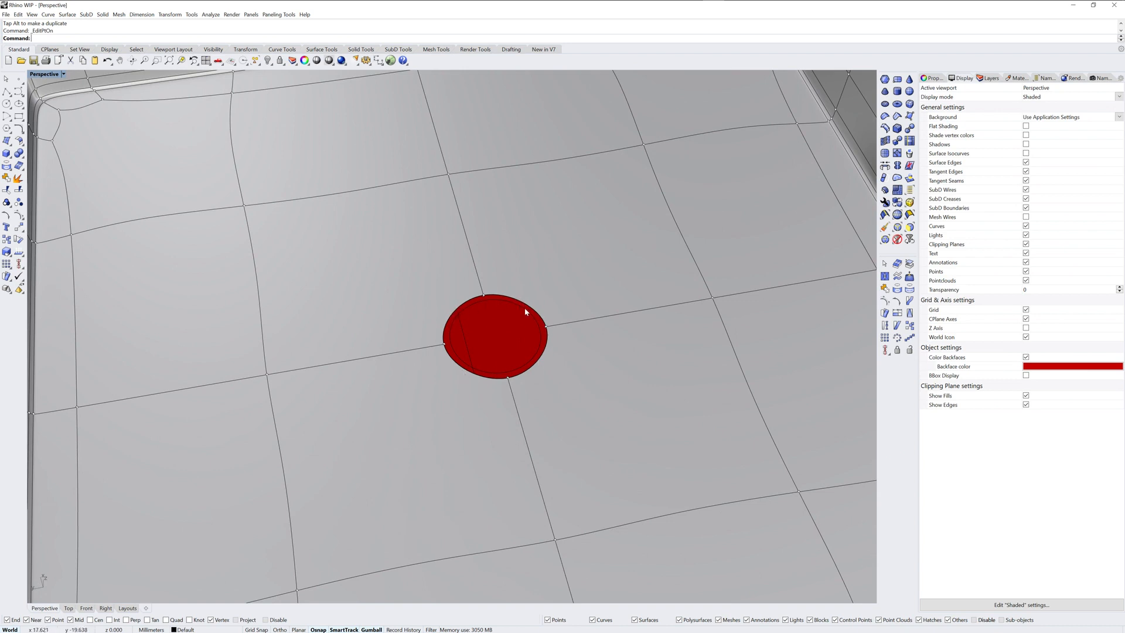
pyautogui.click(897, 153)
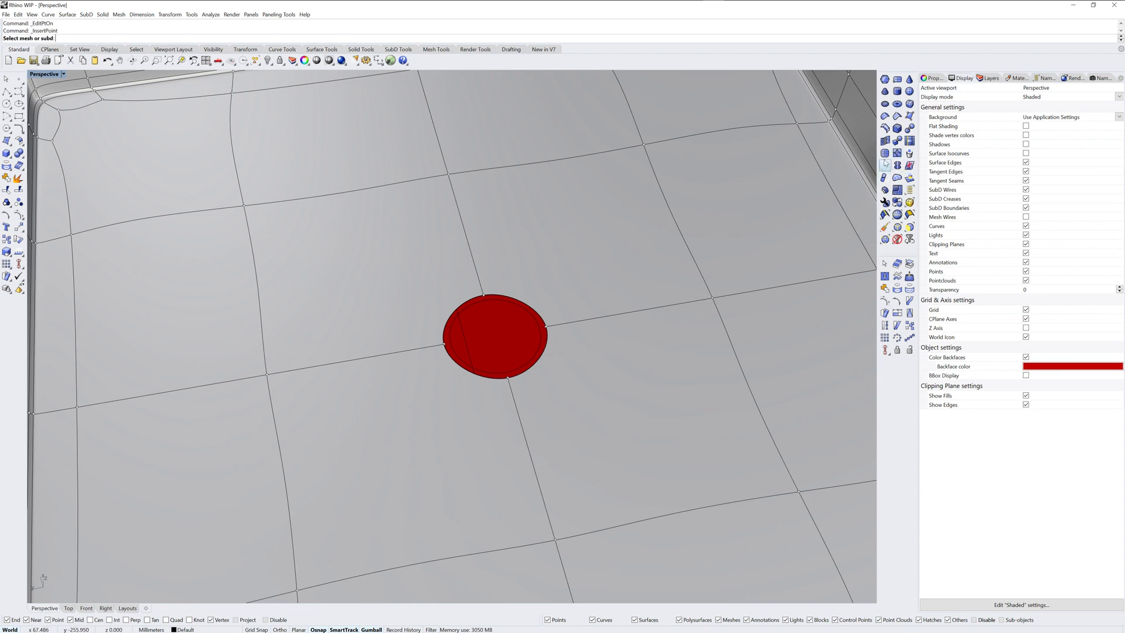
pyautogui.click(565, 281)
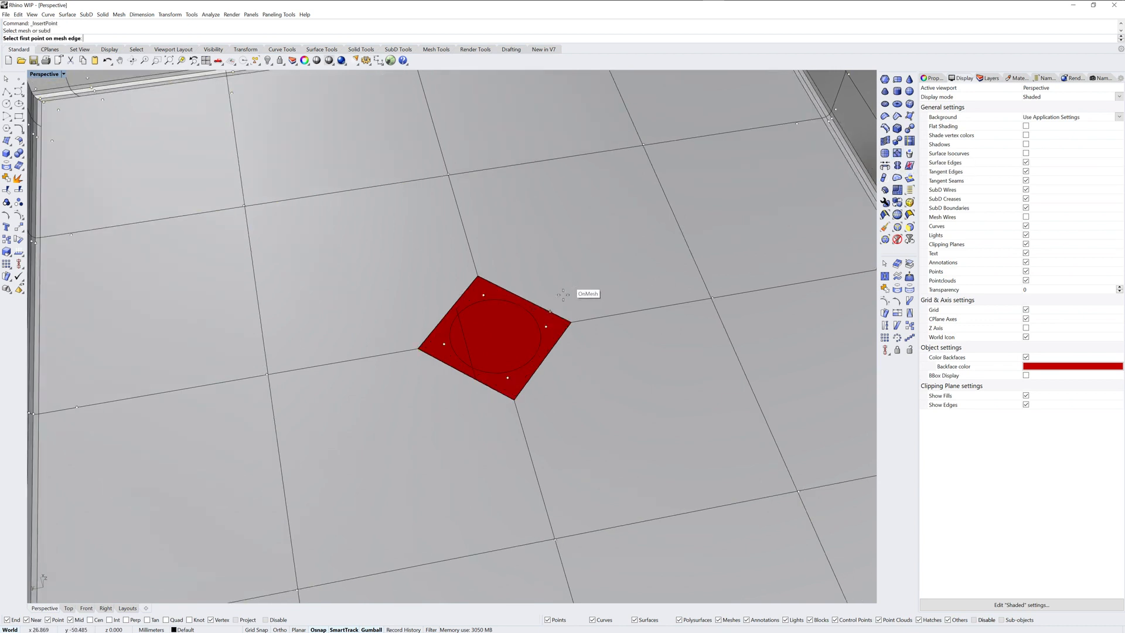
pyautogui.click(524, 297)
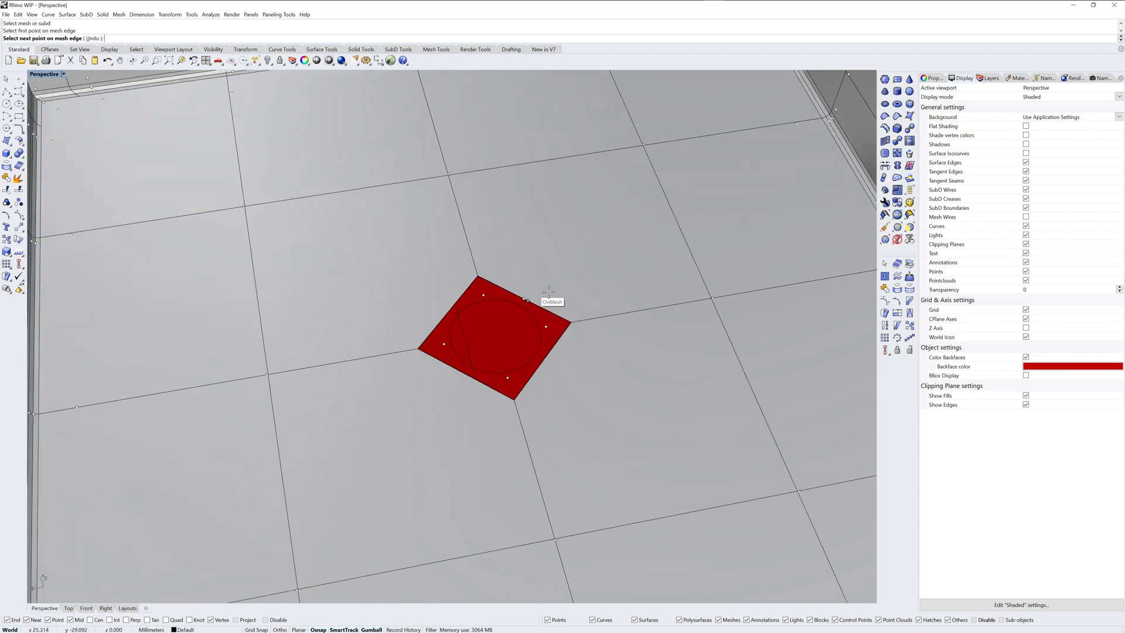
pyautogui.press('Return')
pyautogui.press('Return')
pyautogui.click(586, 363)
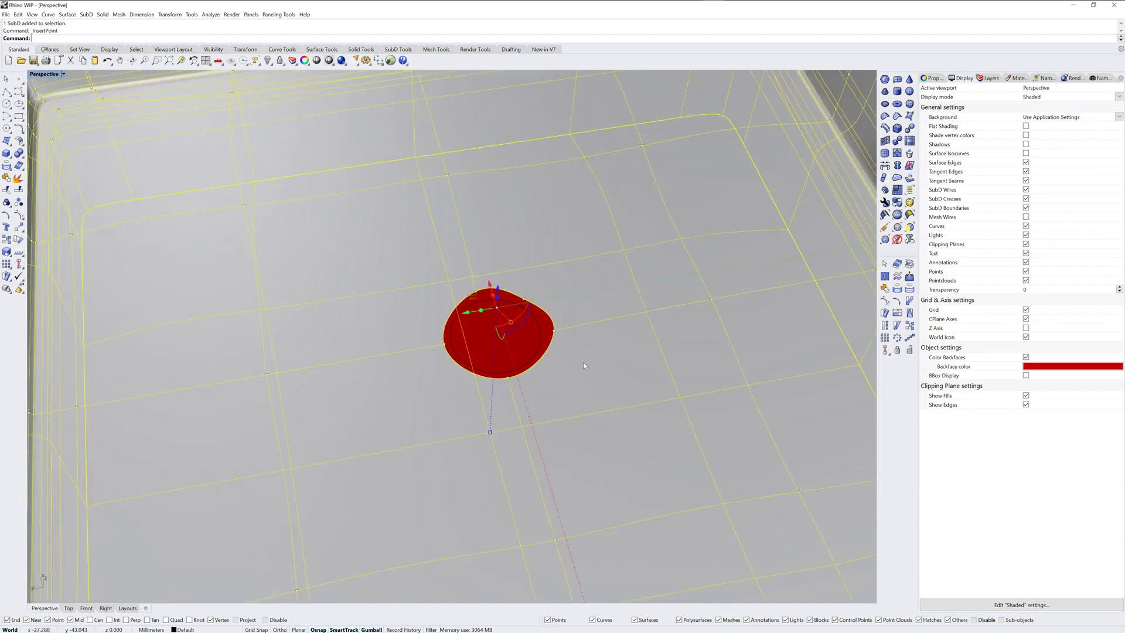
pyautogui.click(544, 359)
# Step: Insert a point at the midpoint of each of the two remaining edges of the floor hole
pyautogui.press('Return')
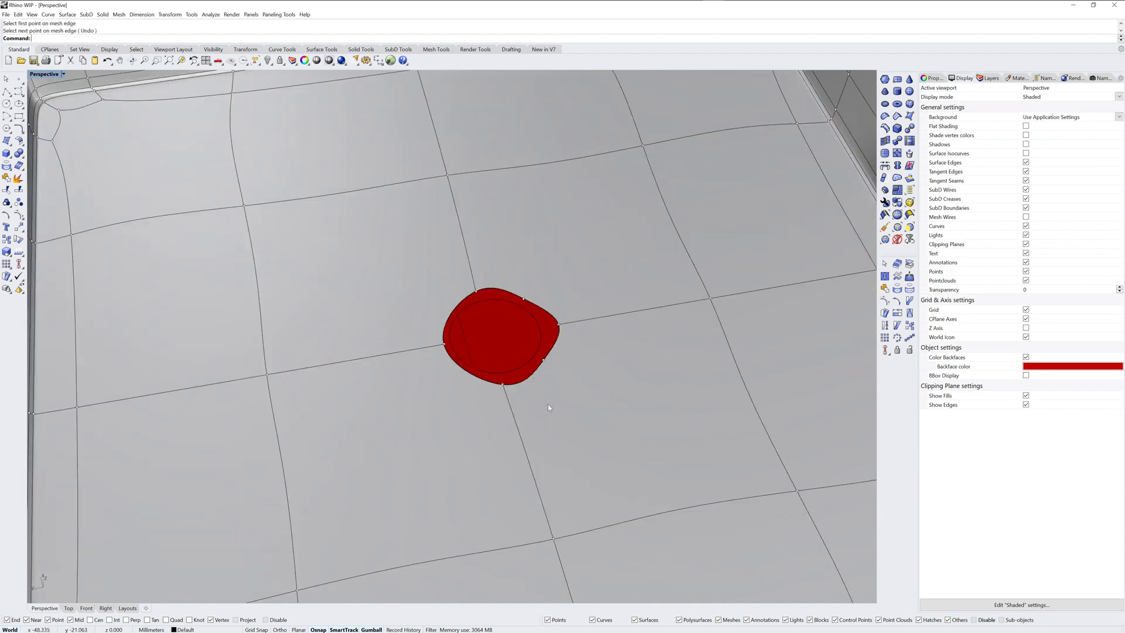
pyautogui.press('Return')
pyautogui.click(543, 414)
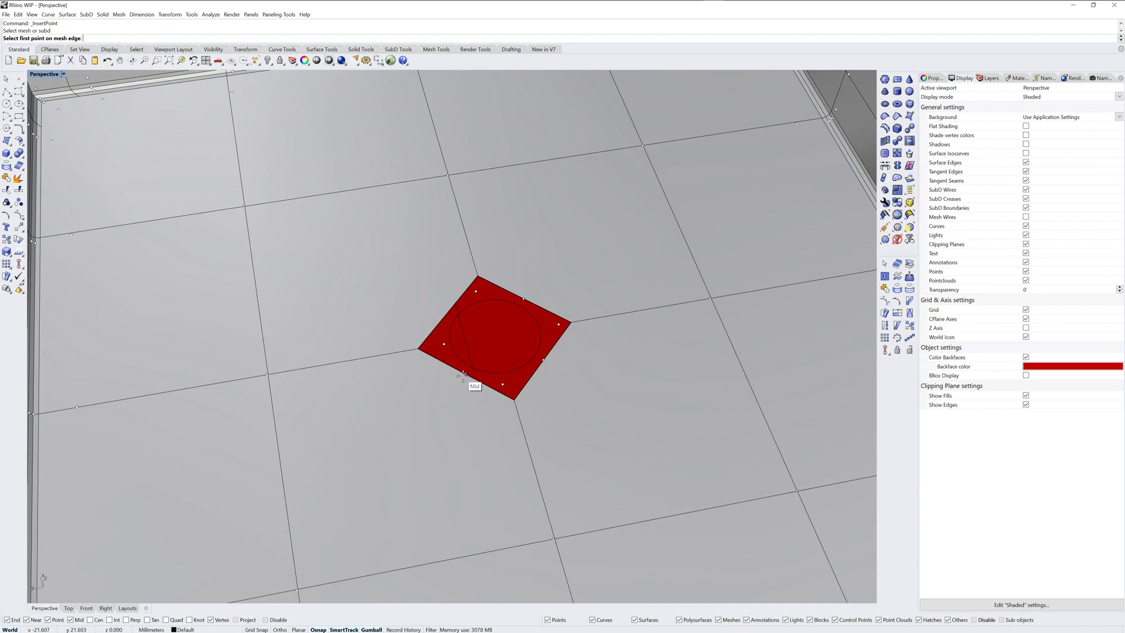
pyautogui.click(466, 378)
pyautogui.press('Return')
pyautogui.click(438, 335)
pyautogui.press('Return')
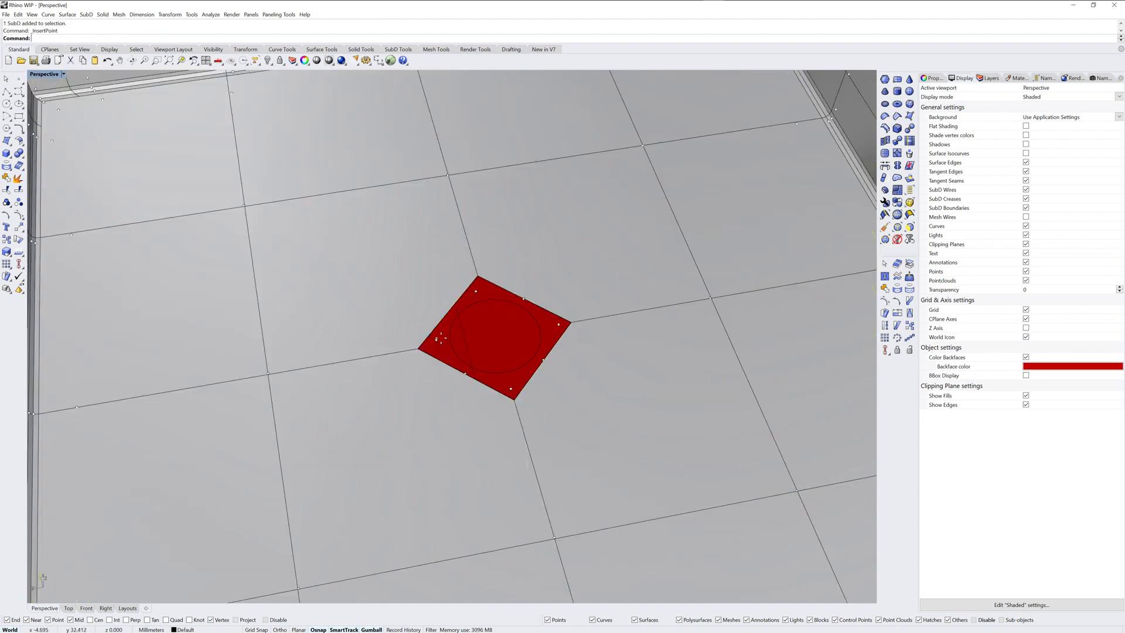
# Step: Insert a point at the midpoint of the floor hole's last undivided edge and finish inserting points
pyautogui.click(448, 311)
pyautogui.press('Return')
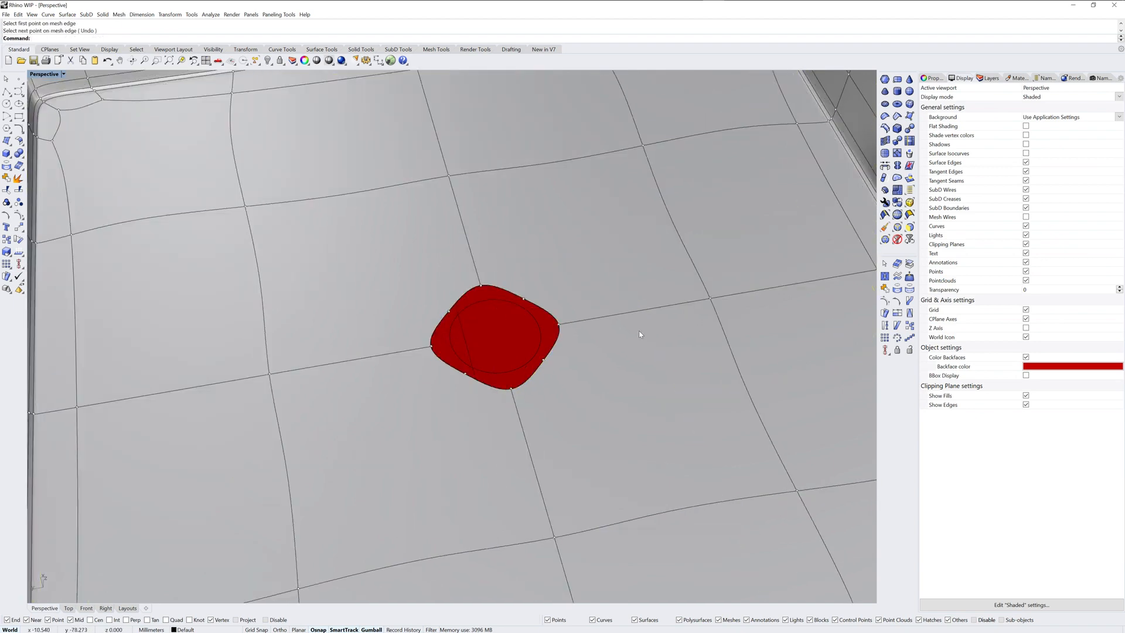
# Step: Align all eight boundary points of the floor hole to the drawn circle using the ToCurve alignment
pyautogui.moveTo(639, 335)
pyautogui.mouseDown(button='right')
pyautogui.moveTo(615, 332)
pyautogui.moveTo(632, 333)
pyautogui.mouseUp(button='right')
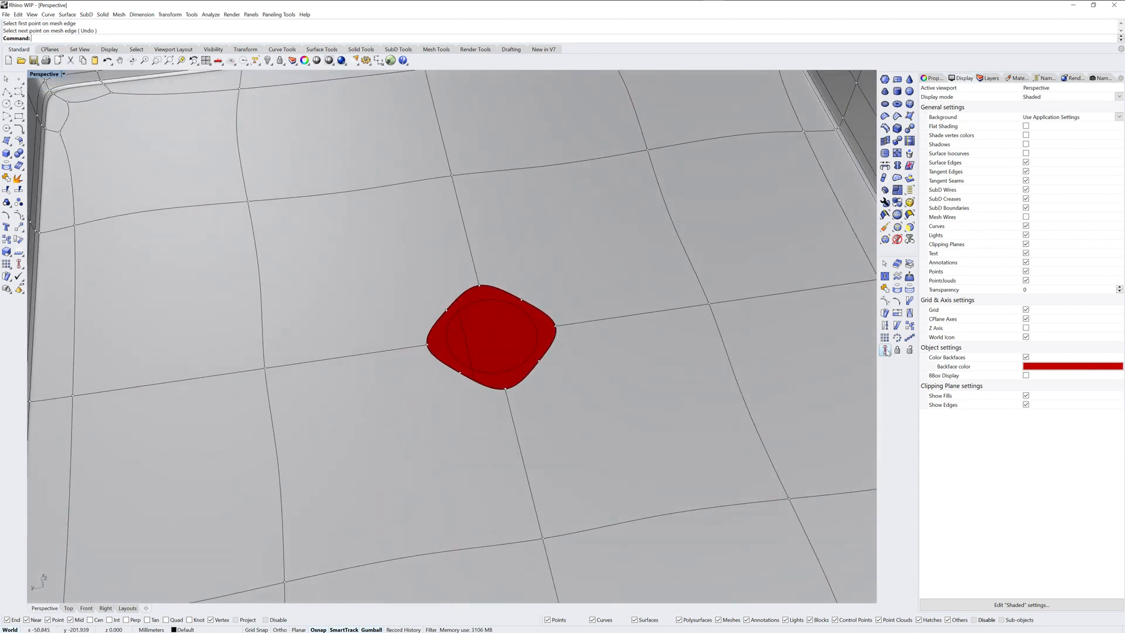
pyautogui.click(885, 349)
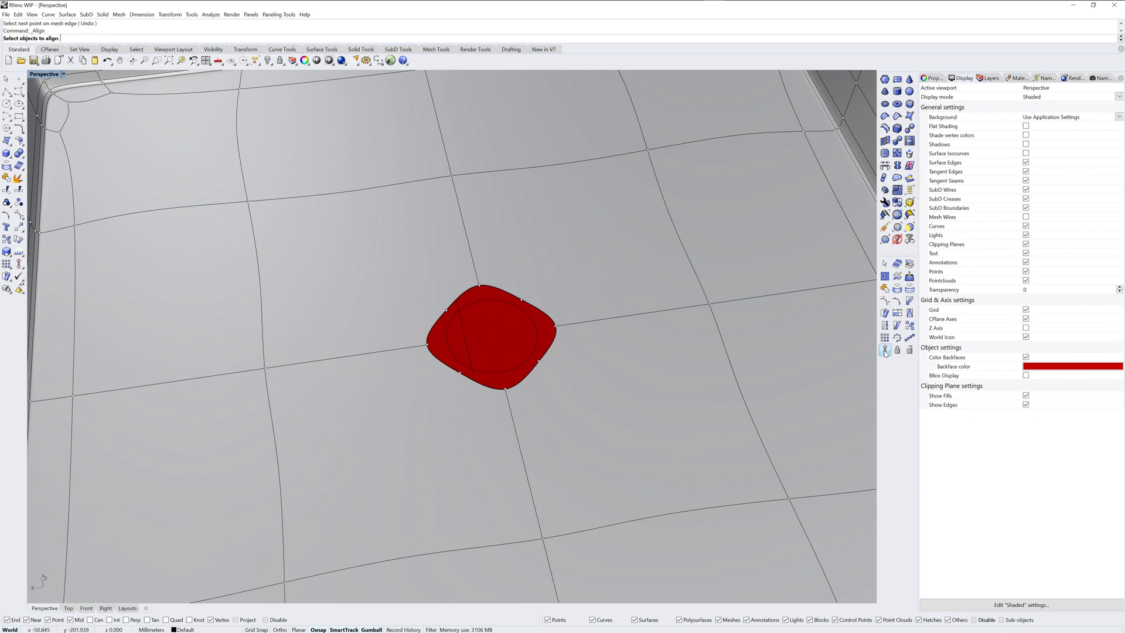
pyautogui.click(446, 310)
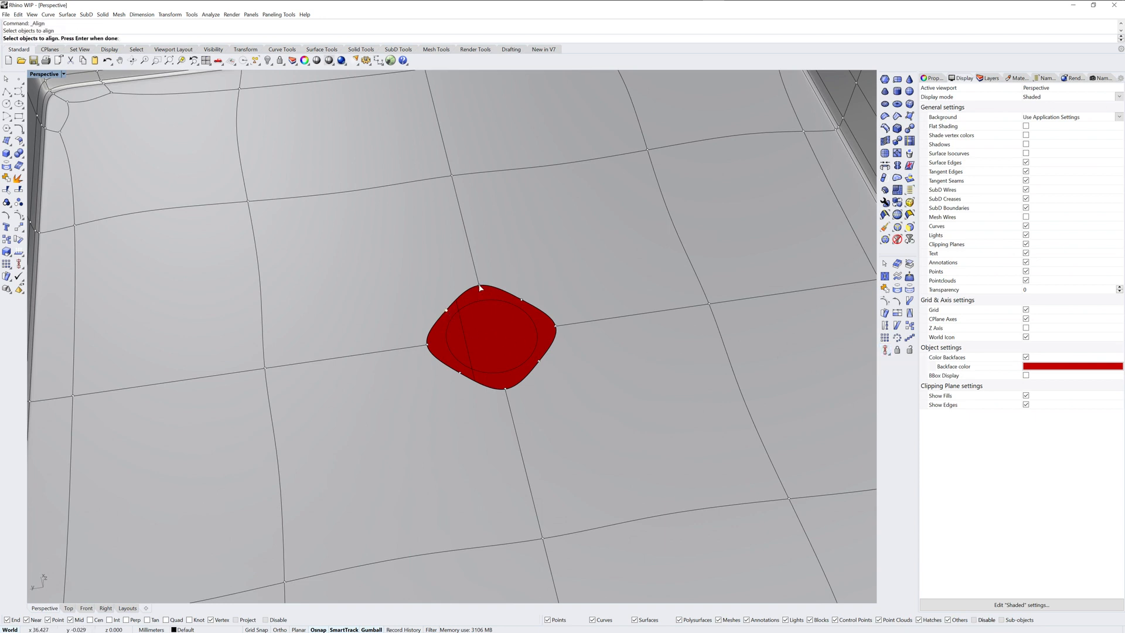
pyautogui.click(479, 285)
pyautogui.click(522, 301)
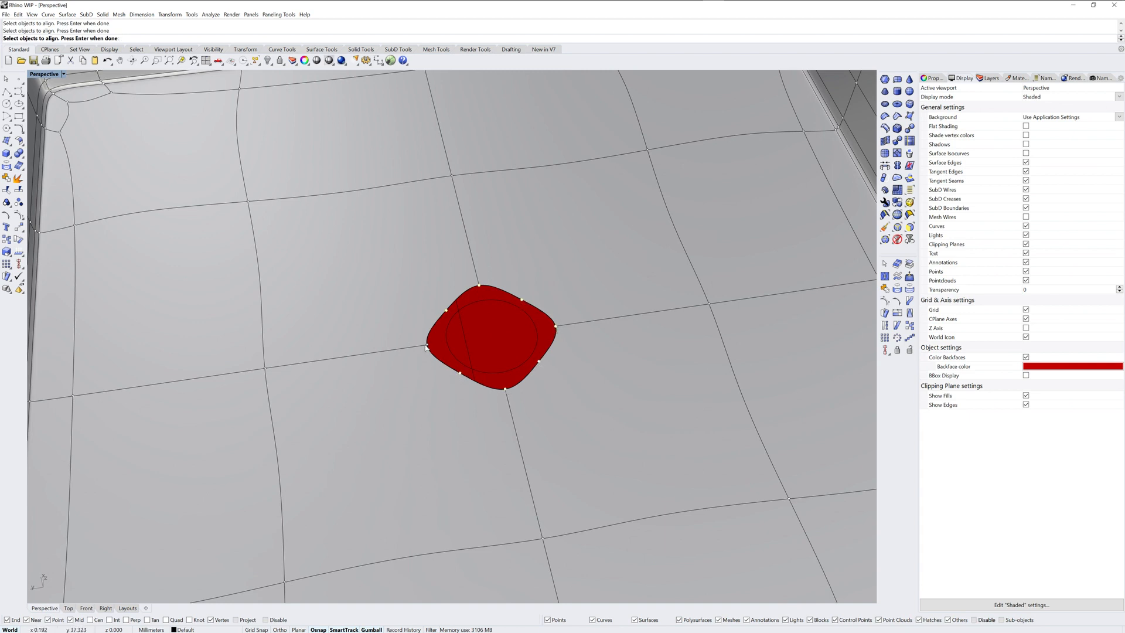
pyautogui.press('Return')
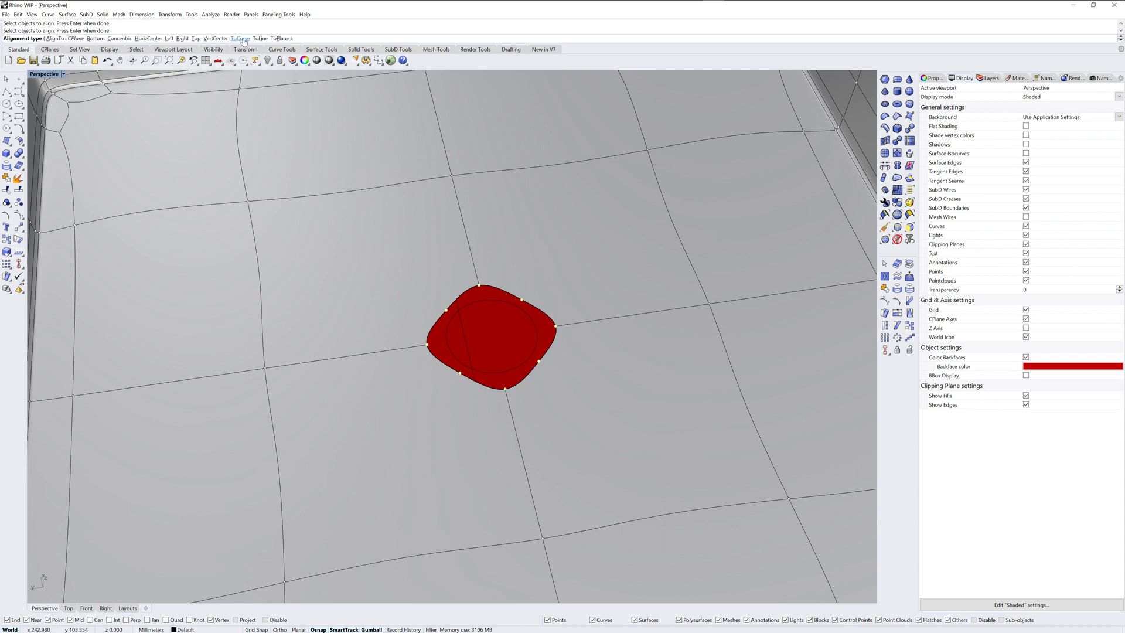
pyautogui.click(241, 38)
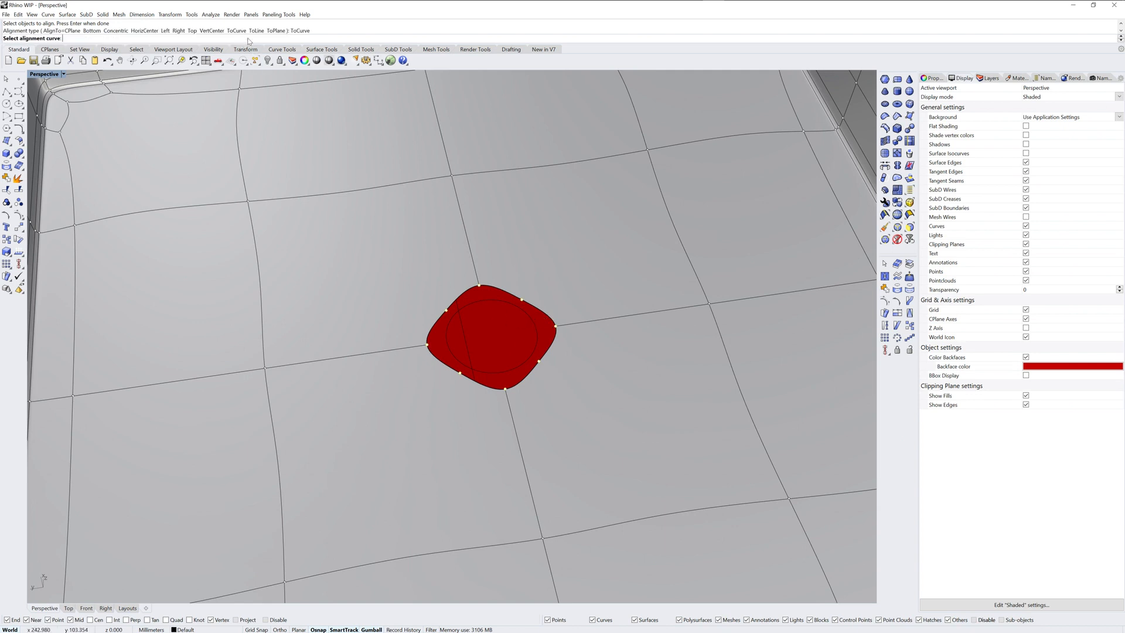
pyautogui.click(478, 304)
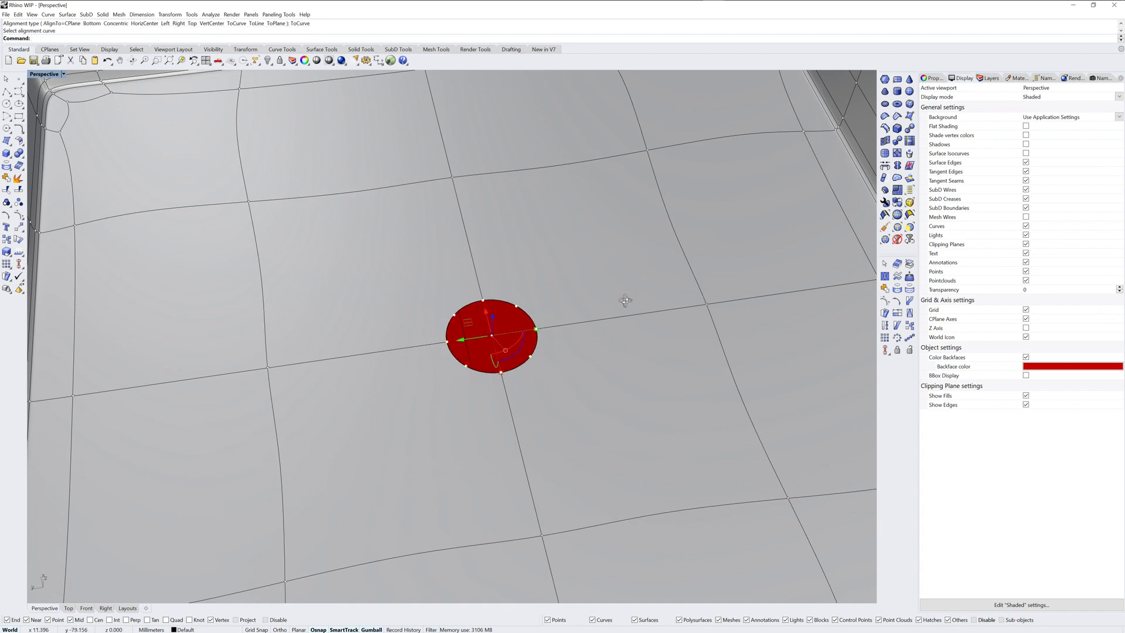
pyautogui.moveTo(625, 300)
pyautogui.mouseDown(button='right')
pyautogui.moveTo(625, 319)
pyautogui.moveTo(624, 295)
pyautogui.mouseUp(button='right')
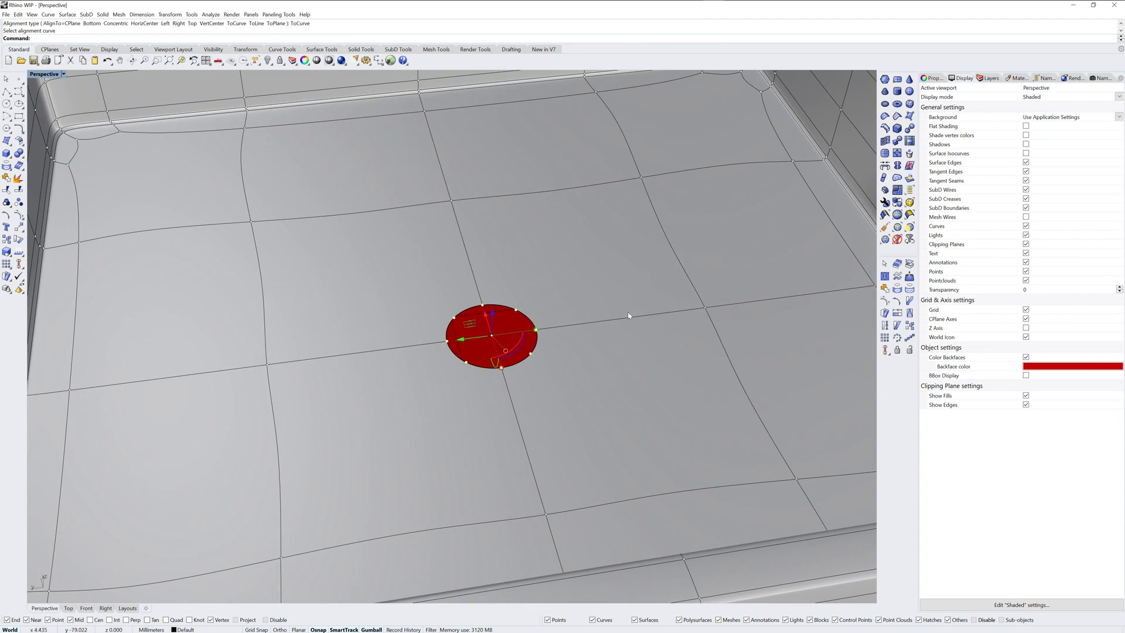
# Step: Turn off the container's edit points and delete the drawn circle inside the hole
pyautogui.press('F11')
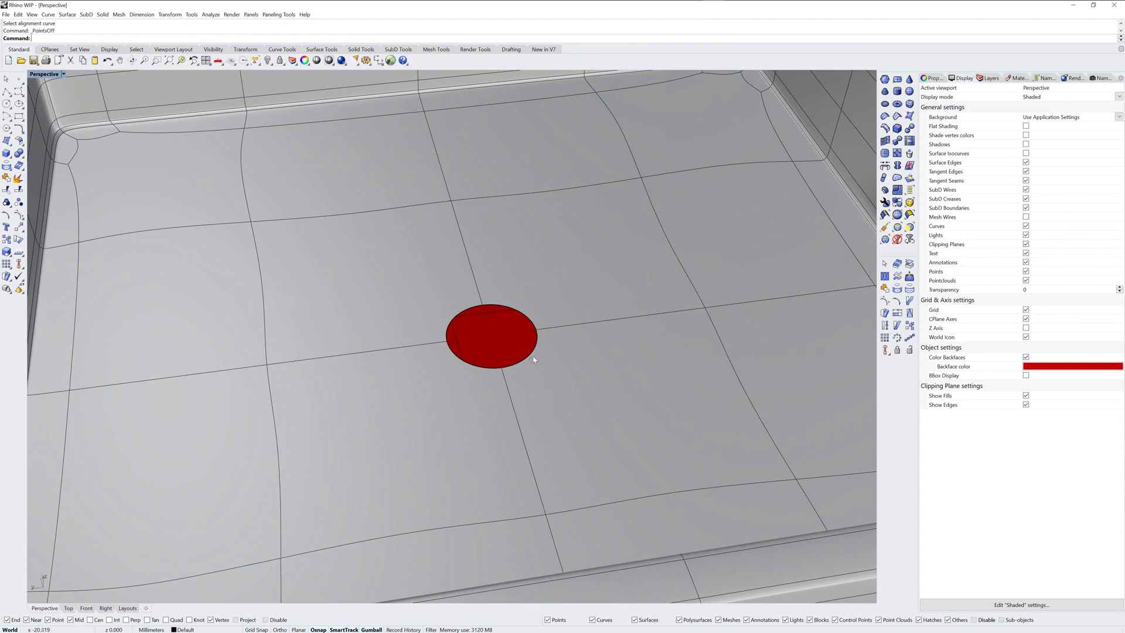
pyautogui.press('Home')
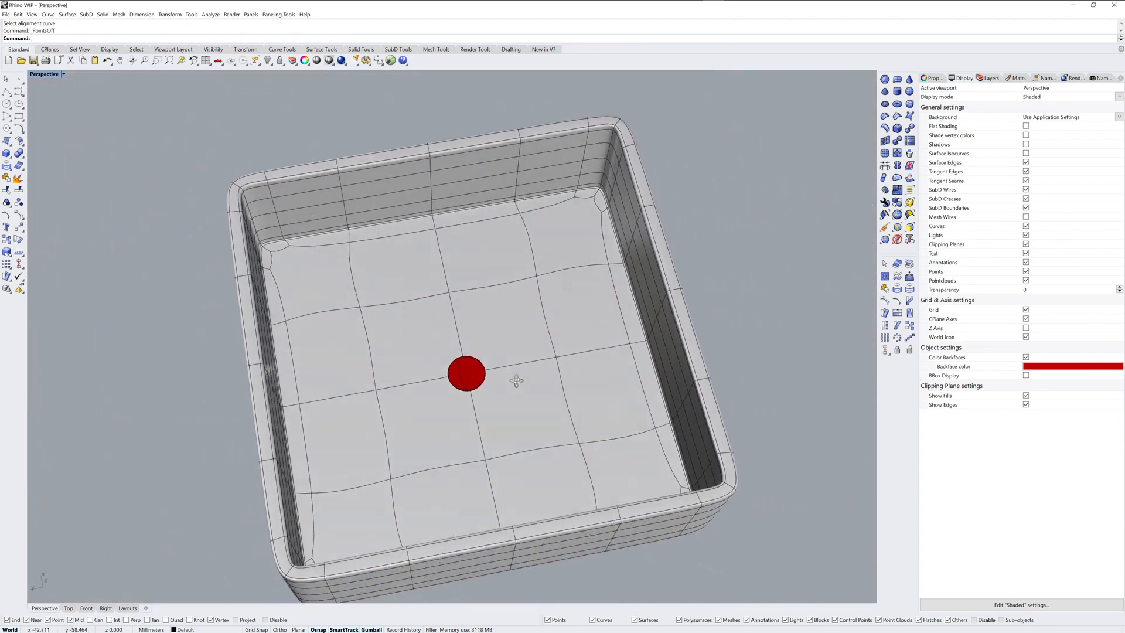
pyautogui.click(471, 358)
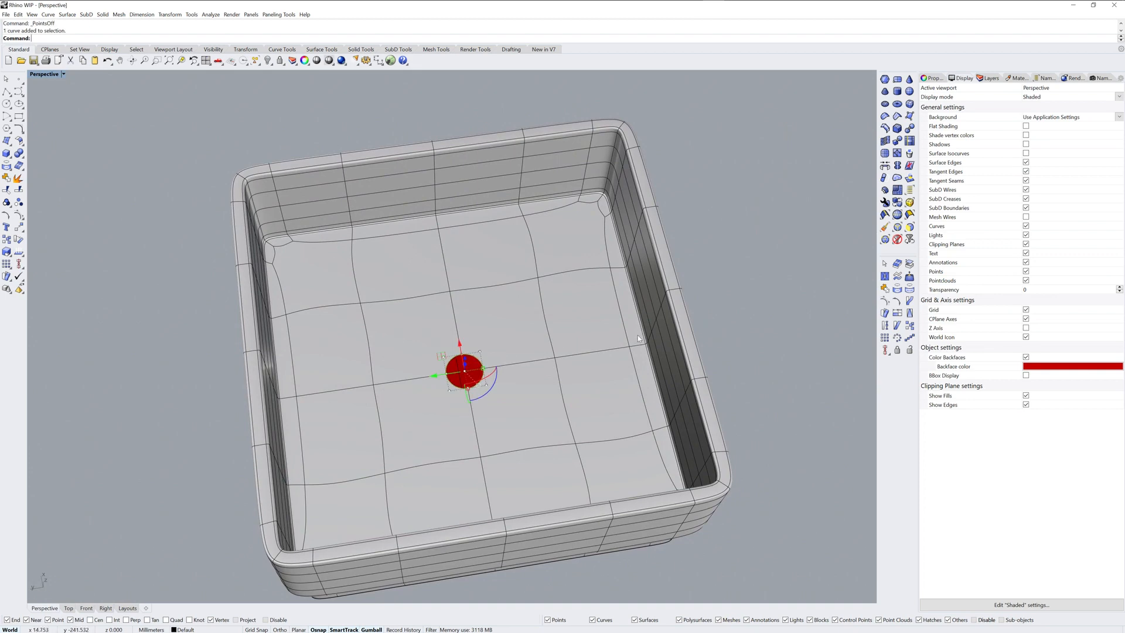
pyautogui.press('Delete')
# Step: Delete the four central faces on the underside of the container's base
pyautogui.moveTo(577, 374); pyautogui.dragTo(515, 301, button='right')
pyautogui.keyDown('ctrl'); pyautogui.keyDown('shift'); pyautogui.click(449, 275); pyautogui.keyUp('shift'); pyautogui.keyUp('ctrl')
pyautogui.keyDown('ctrl'); pyautogui.keyDown('shift'); pyautogui.click(444, 339); pyautogui.keyUp('shift'); pyautogui.keyUp('ctrl')
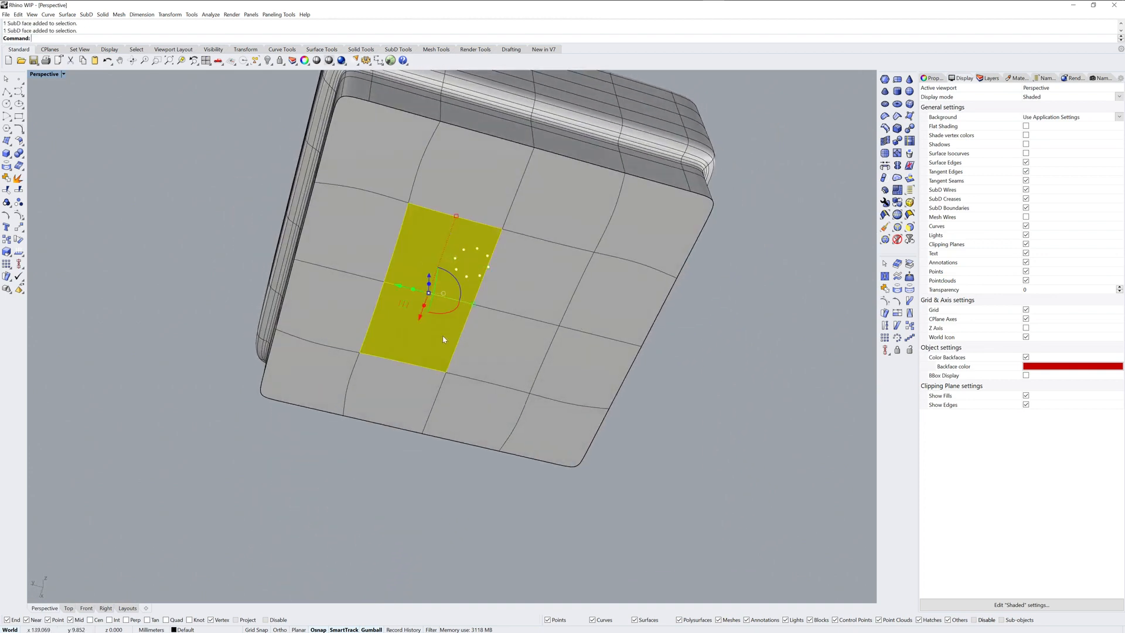
pyautogui.keyDown('ctrl'); pyautogui.keyDown('shift'); pyautogui.click(505, 335); pyautogui.keyUp('shift'); pyautogui.keyUp('ctrl')
pyautogui.keyDown('ctrl'); pyautogui.keyDown('shift'); pyautogui.click(541, 295); pyautogui.keyUp('shift'); pyautogui.keyUp('ctrl')
pyautogui.moveTo(541, 294); pyautogui.dragTo(728, 291, button='right')
pyautogui.press('Delete')
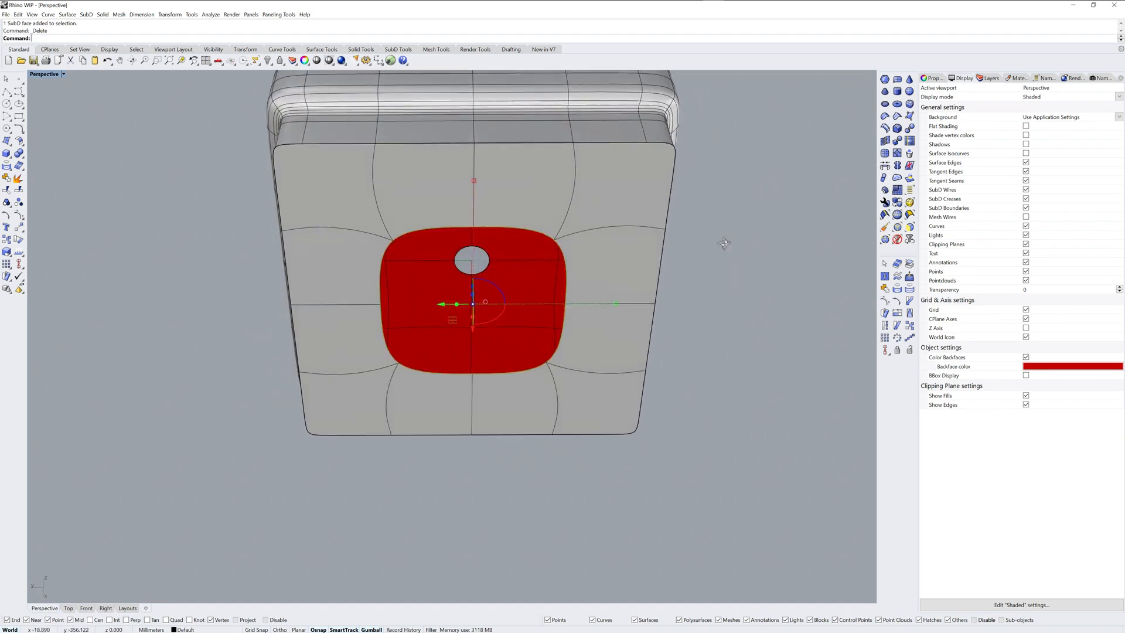
# Step: Extract a copy of the four inner floor faces surrounding the round hole, keeping the originals in place
pyautogui.moveTo(726, 244); pyautogui.dragTo(736, 244, button='right')
pyautogui.moveTo(673, 218); pyautogui.dragTo(678, 359, button='right')
pyautogui.click(909, 264)
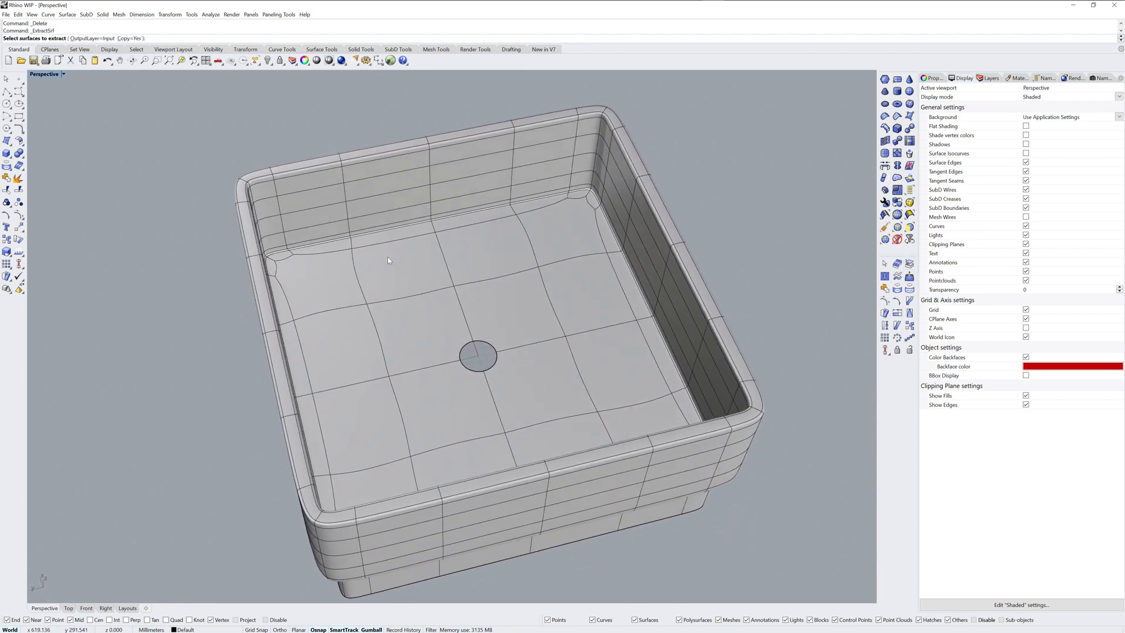
pyautogui.click(413, 336)
pyautogui.click(447, 400)
pyautogui.click(524, 378)
pyautogui.click(521, 316)
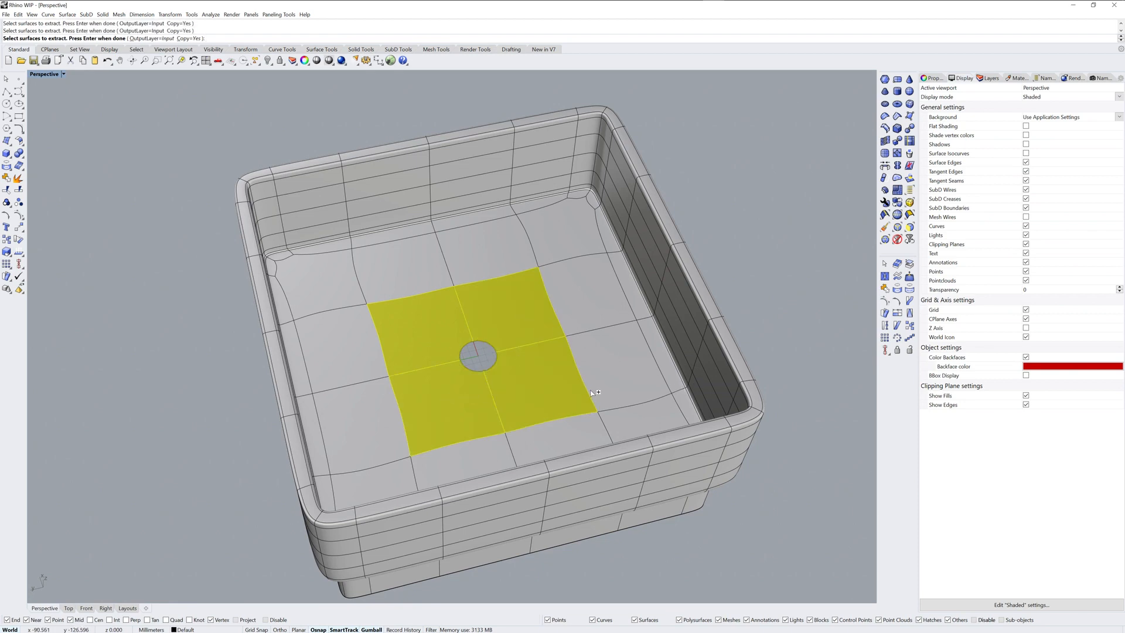
pyautogui.press('Return')
# Step: Show the SubDs in flat display and move the copied faces vertex to vertex into the base's central opening, then deselect them
pyautogui.moveTo(590, 389); pyautogui.dragTo(578, 330, button='right')
pyautogui.press('Tab')
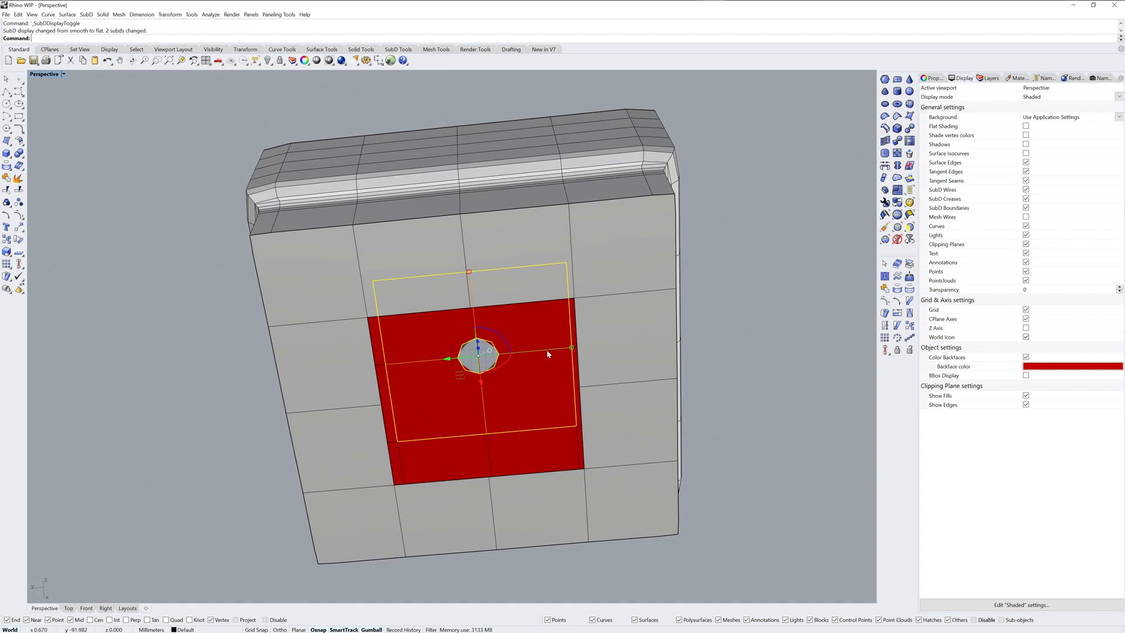
pyautogui.write('M')
pyautogui.press('Return')
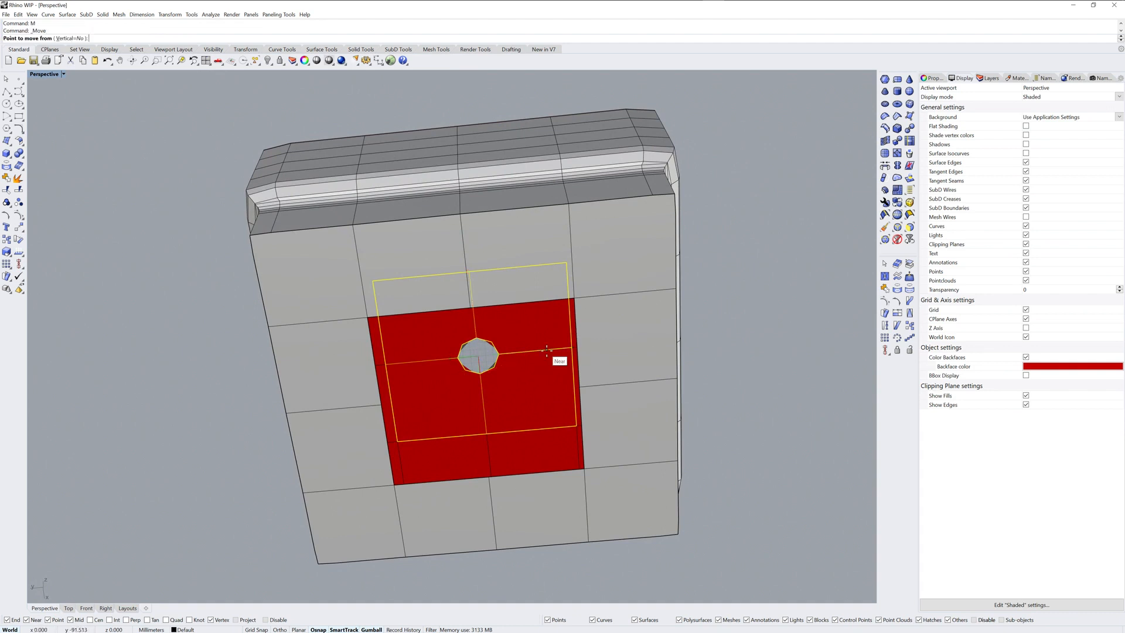
pyautogui.click(387, 370)
pyautogui.click(387, 398)
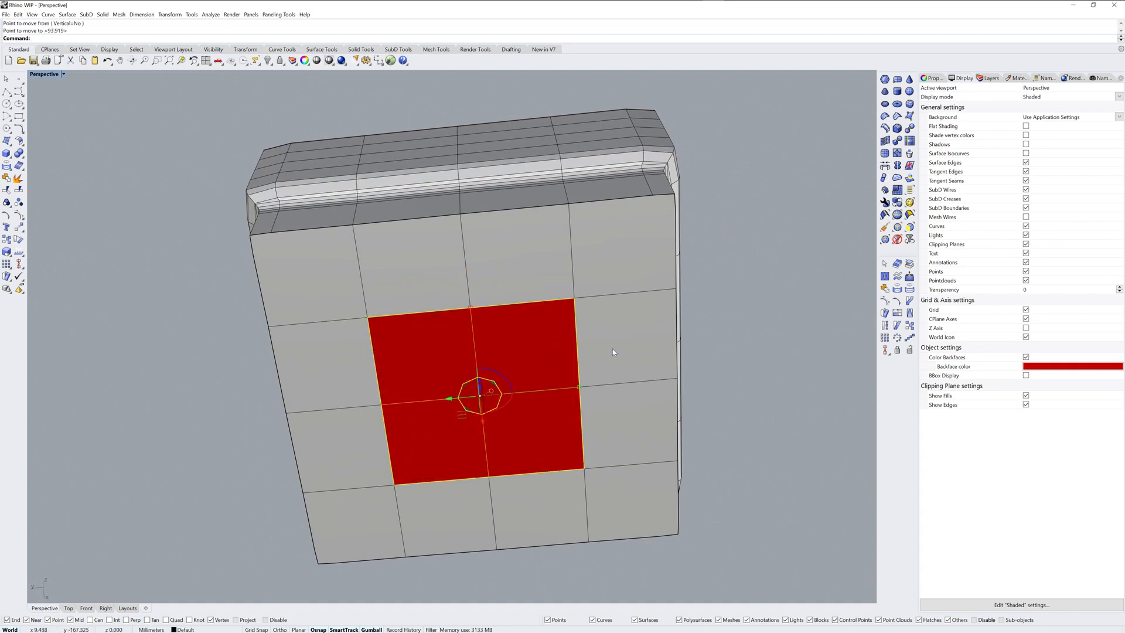
pyautogui.click(769, 309)
pyautogui.moveTo(770, 309); pyautogui.dragTo(739, 308, button='right')
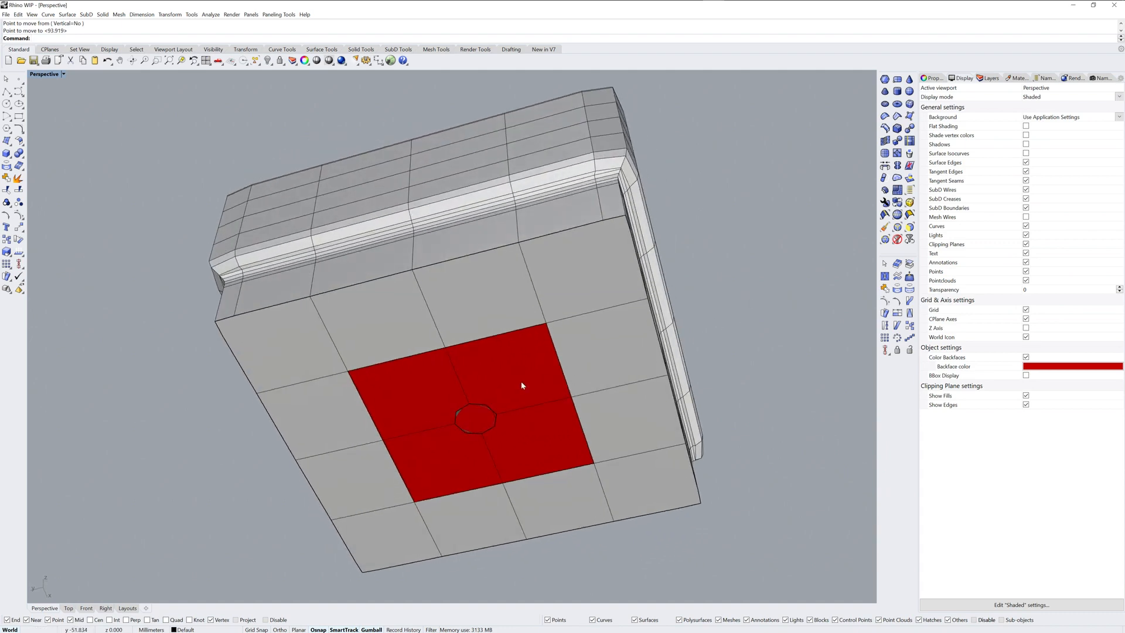
# Step: Join the copied face patch to the container with smooth joined edges, return to smooth display and deselect it
pyautogui.click(521, 381)
pyautogui.click(604, 345)
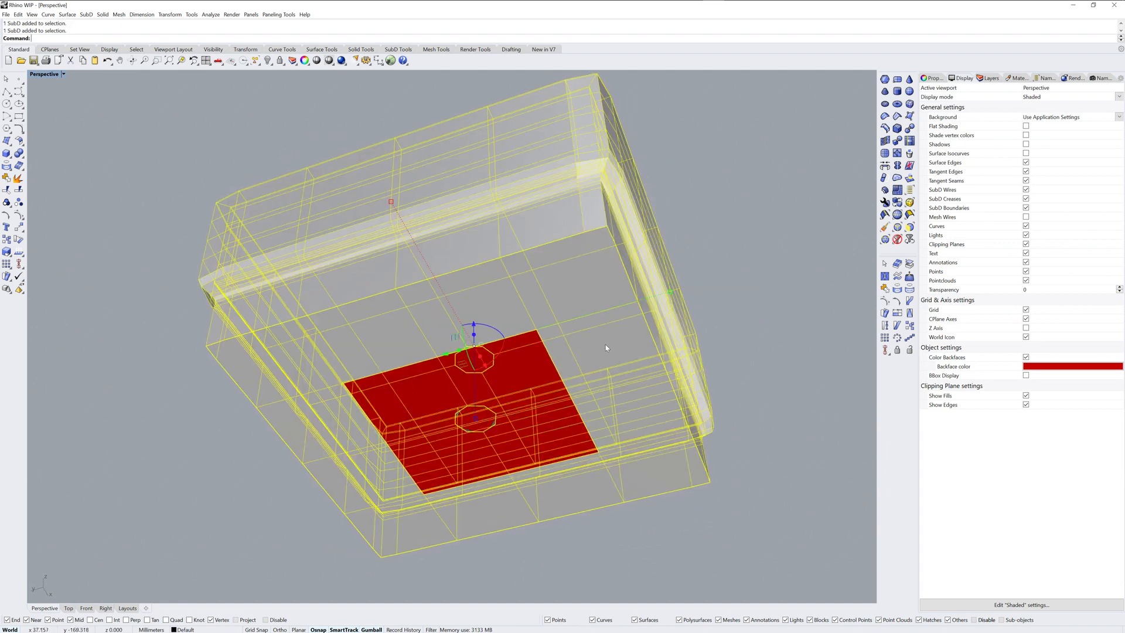
pyautogui.click(717, 279)
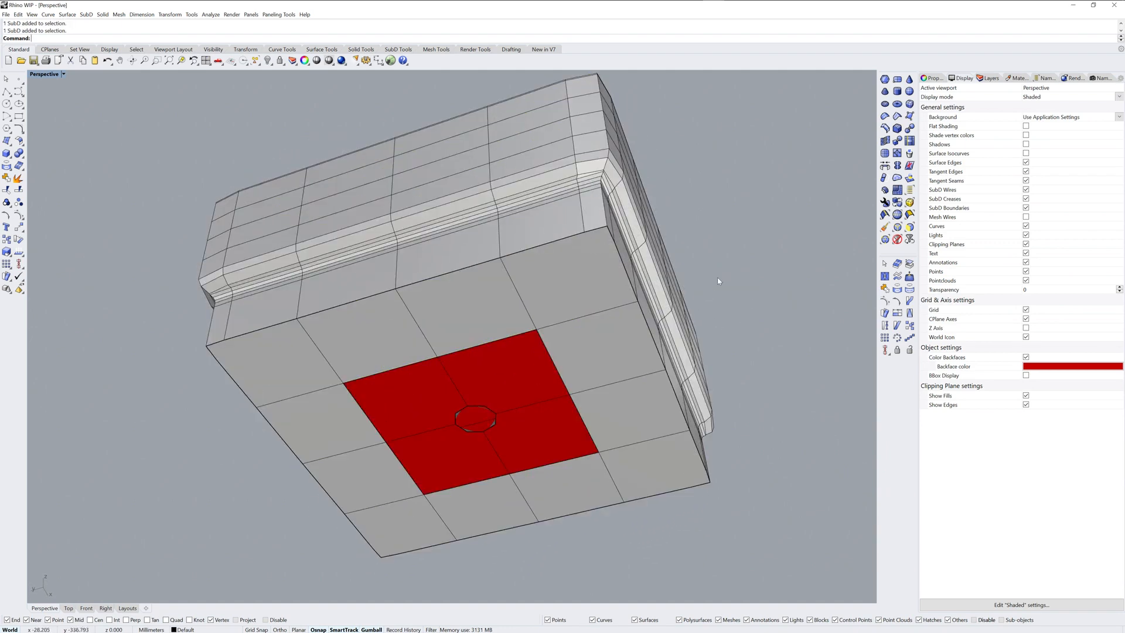
pyautogui.click(538, 381)
pyautogui.click(589, 353)
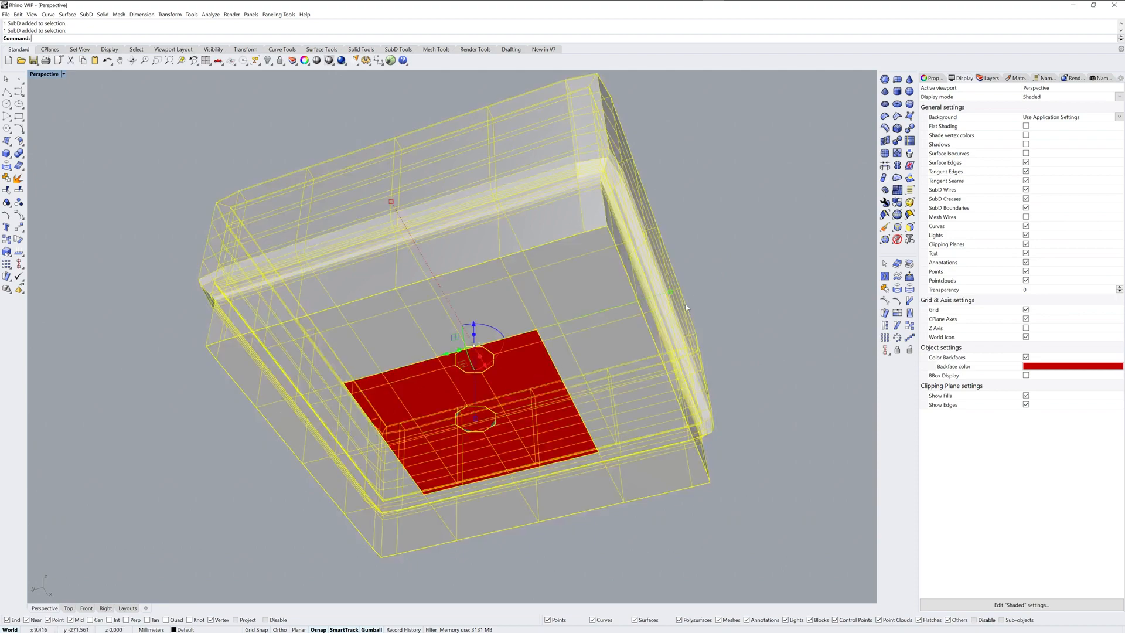
pyautogui.moveTo(589, 353); pyautogui.dragTo(837, 289, button='right')
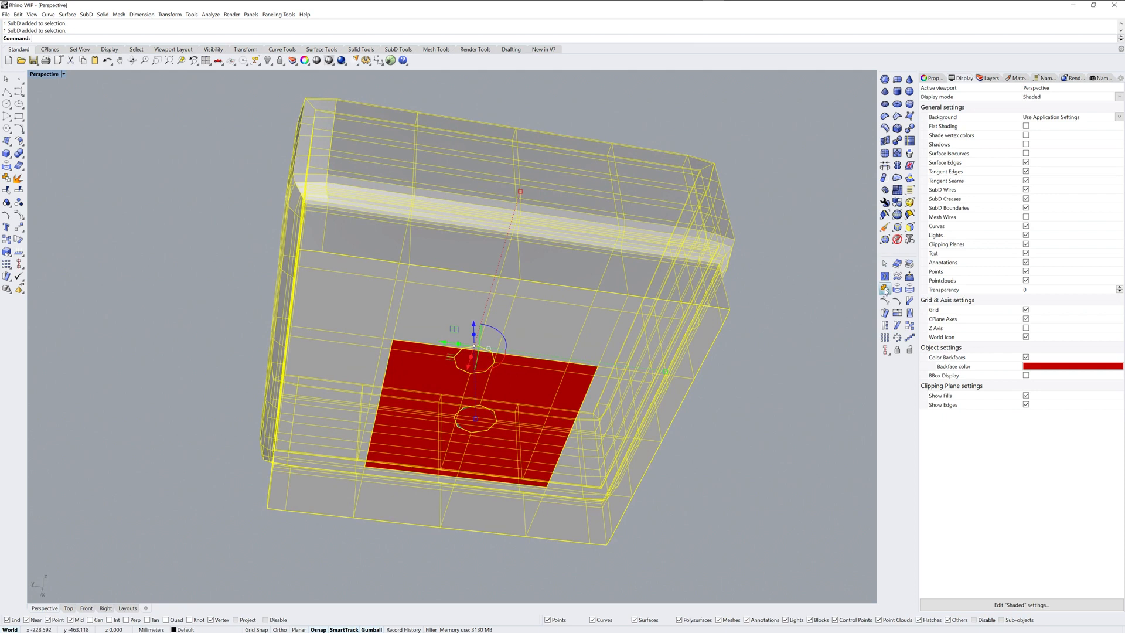
pyautogui.click(884, 289)
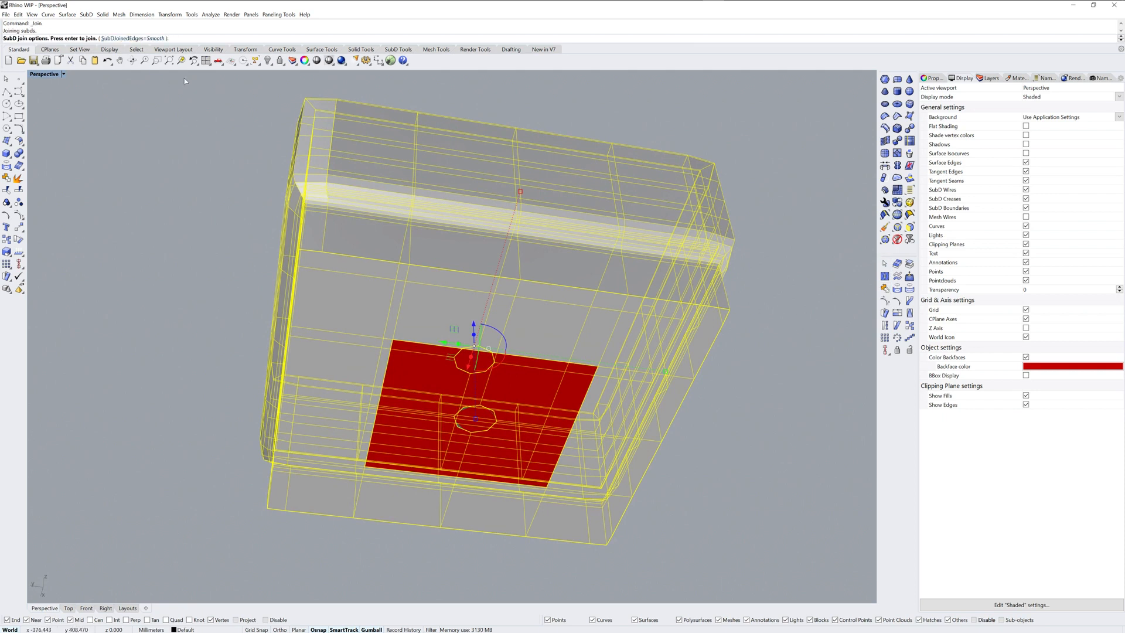
pyautogui.press('Return')
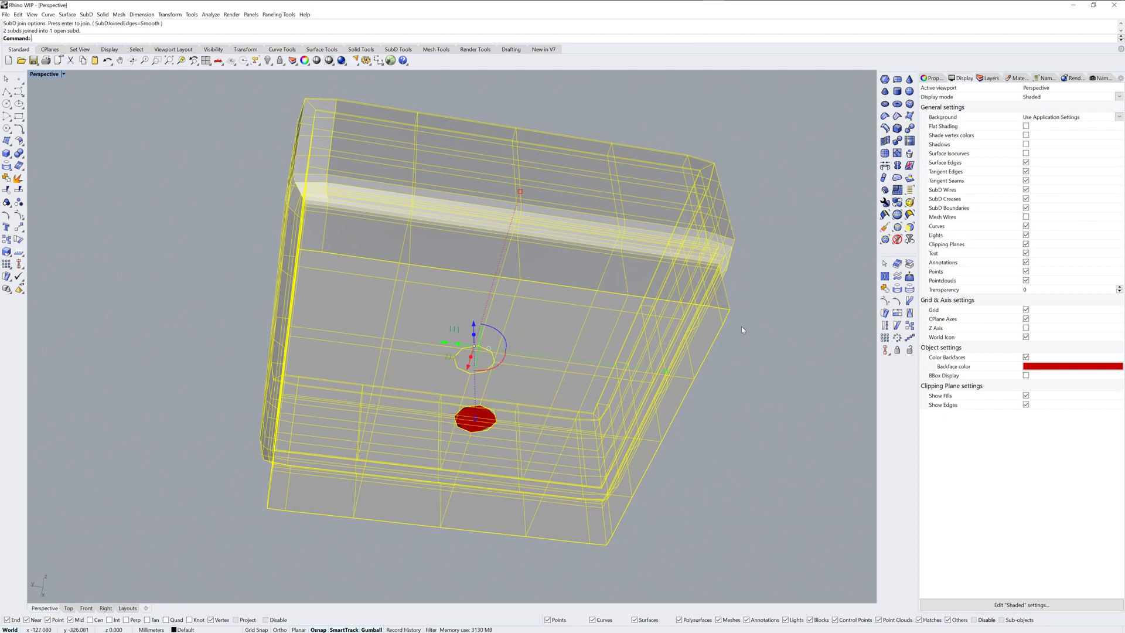
pyautogui.press('Tab')
pyautogui.press('Escape')
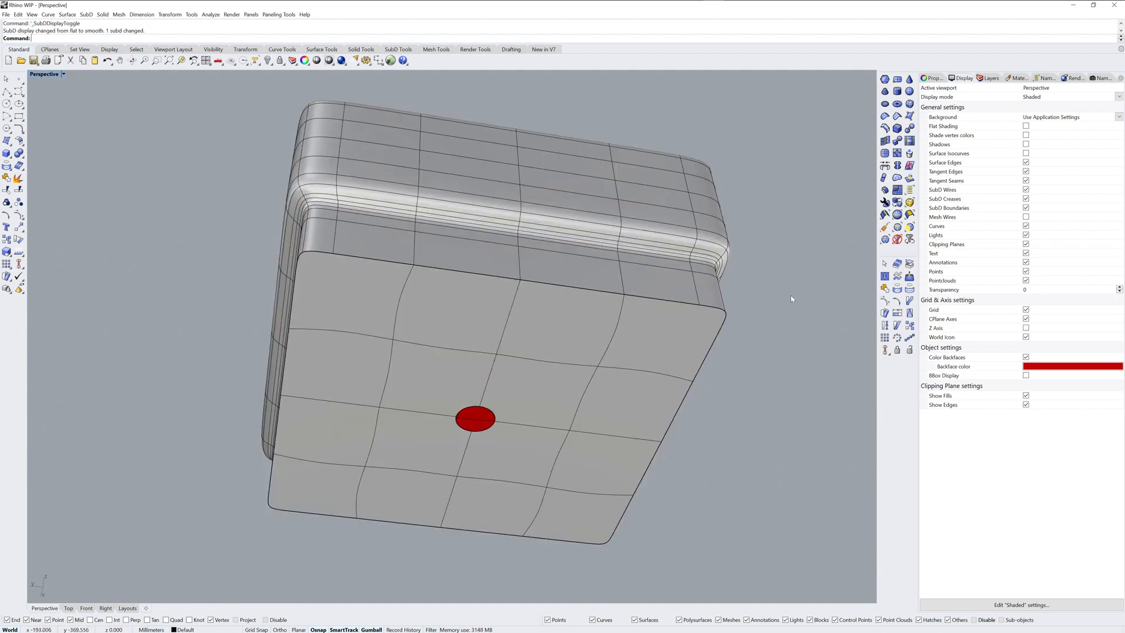
# Step: Bridge the edge loops of the floor hole and the base hole with the Join and Crease options enabled
pyautogui.moveTo(787, 300); pyautogui.dragTo(673, 381, button='right')
pyautogui.scroll(10, 456, 386)
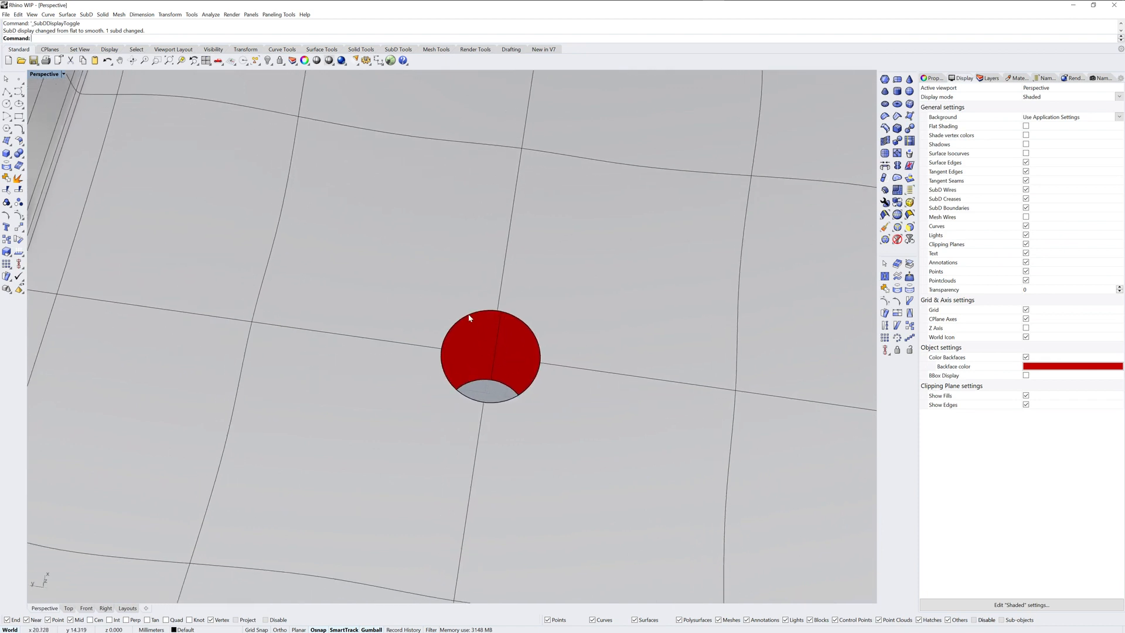
pyautogui.doubleClick(469, 317)
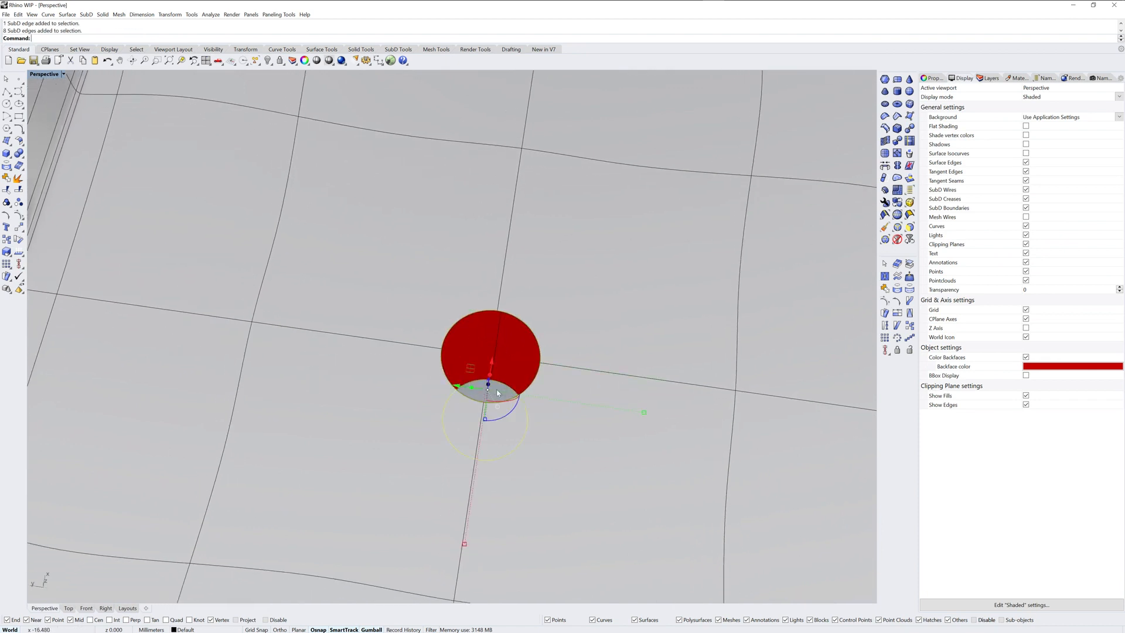
pyautogui.moveTo(497, 389); pyautogui.dragTo(549, 404, button='right')
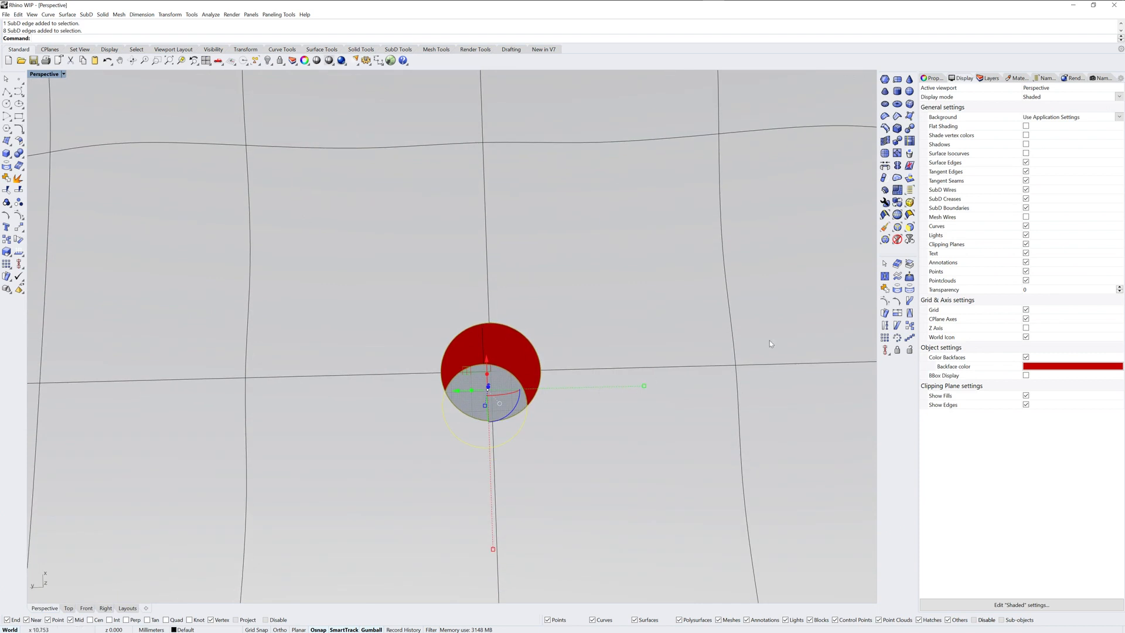
pyautogui.click(885, 167)
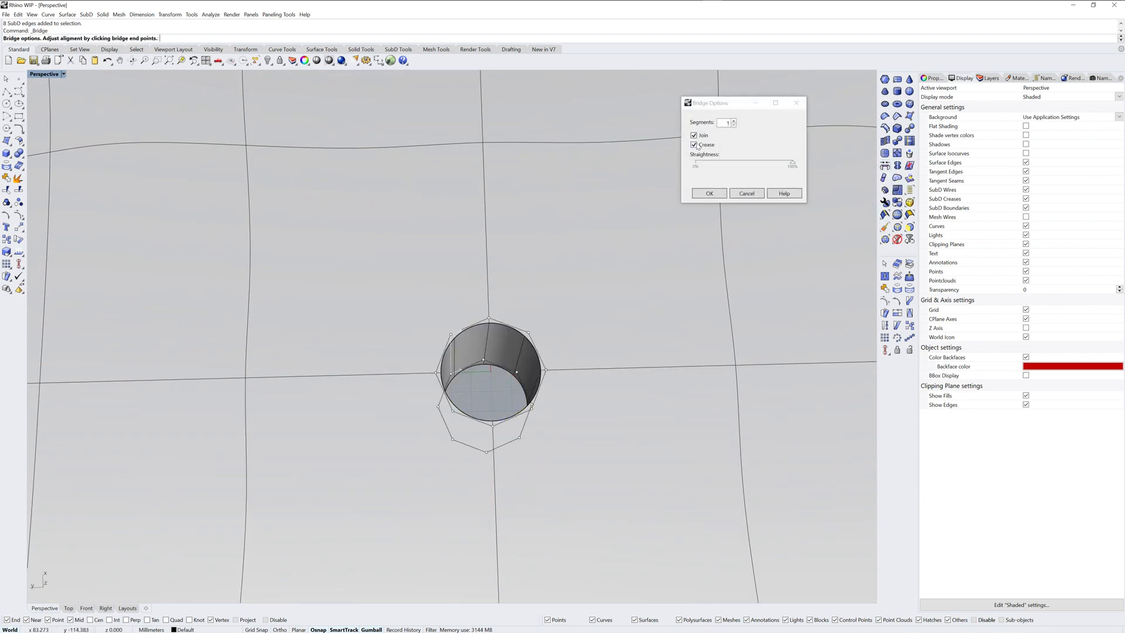
pyautogui.click(693, 144)
pyautogui.moveTo(641, 293); pyautogui.dragTo(639, 319, button='right')
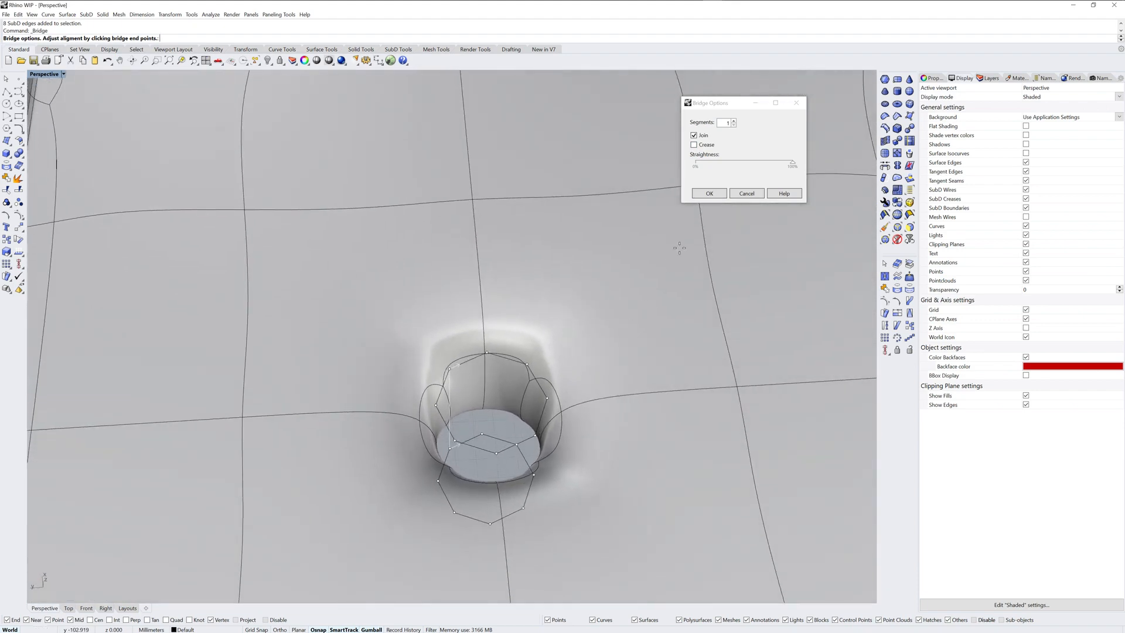
pyautogui.click(694, 144)
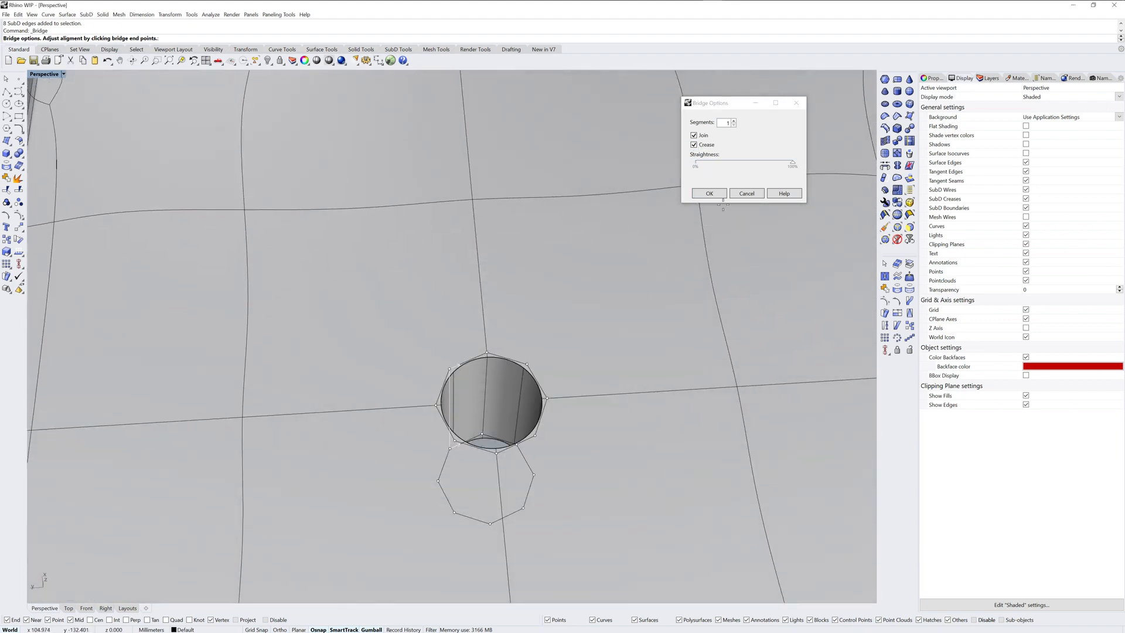
pyautogui.click(711, 194)
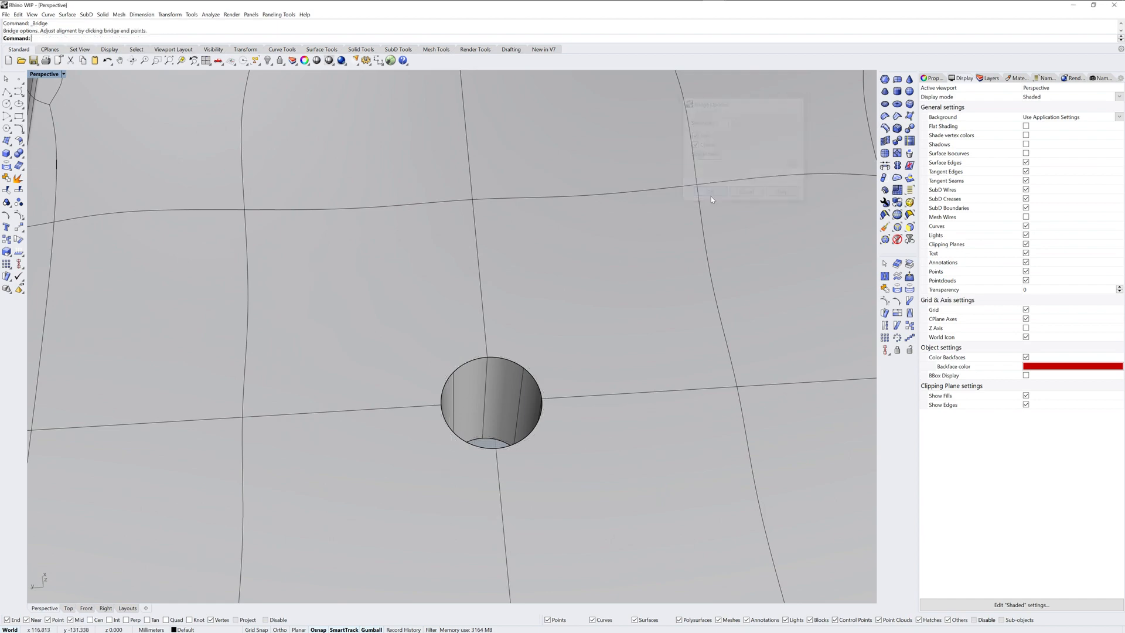
# Step: Select the container to check its joined surfaces, deselect it and examine the bridged through-hole in the floor
pyautogui.click(504, 396)
pyautogui.scroll(-10, 509, 400)
pyautogui.click(771, 334)
pyautogui.keyDown('shift'); pyautogui.moveTo(651, 375); pyautogui.dragTo(557, 396, button='right'); pyautogui.keyUp('shift')
pyautogui.scroll(5, 471, 367)
pyautogui.keyDown('shift'); pyautogui.moveTo(470, 366); pyautogui.dragTo(514, 342, button='right'); pyautogui.keyUp('shift')
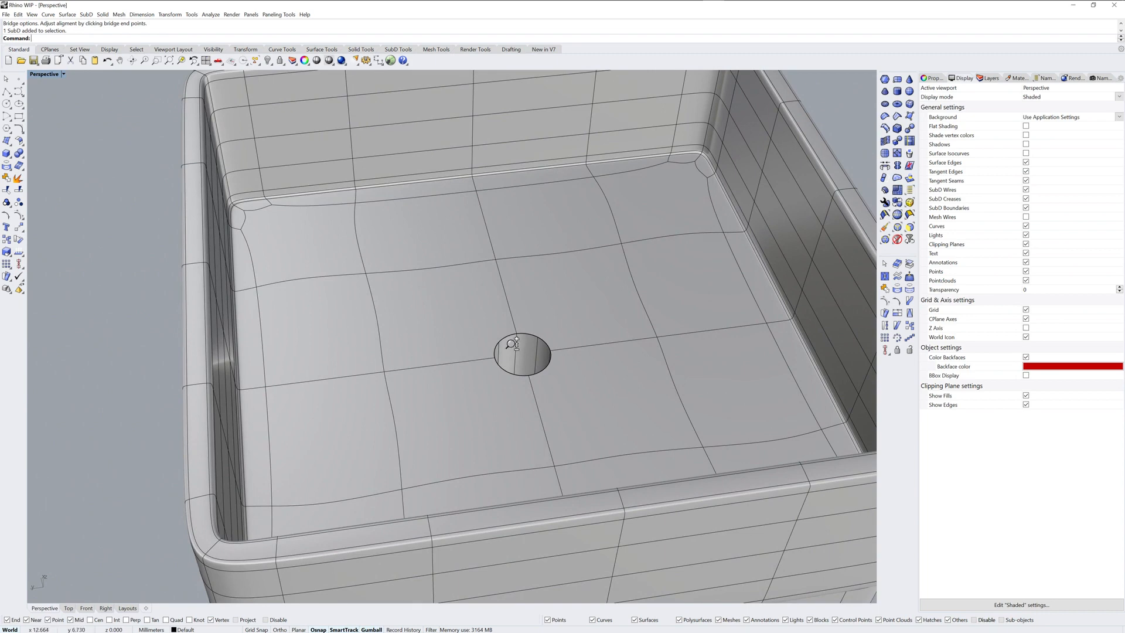
# Step: Select the upper edge loop of the floor's through-hole and lower it below the surrounding floor
pyautogui.scroll(3, 513, 342)
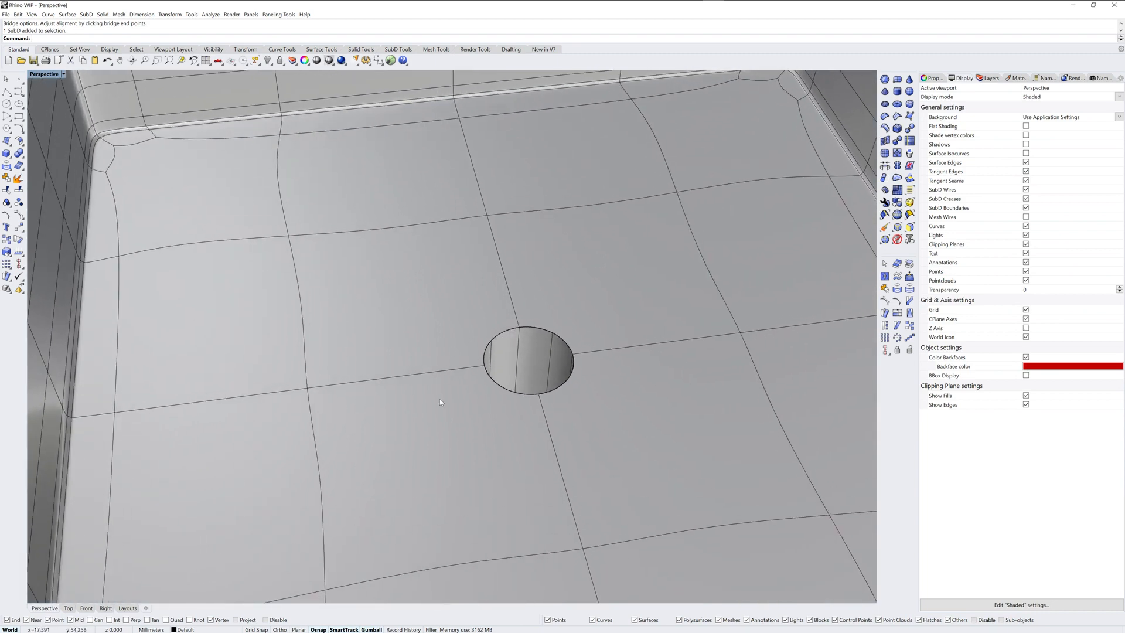
pyautogui.keyDown('ctrl'); pyautogui.keyDown('shift'); pyautogui.doubleClick(504, 333); pyautogui.keyUp('shift'); pyautogui.keyUp('ctrl')
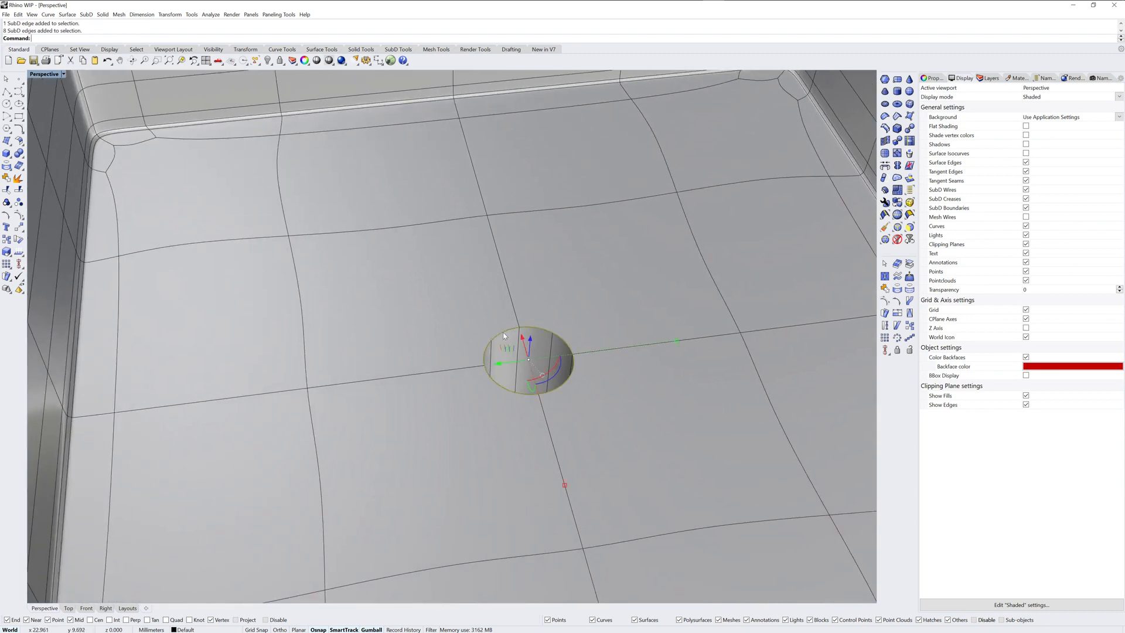
pyautogui.moveTo(564, 394); pyautogui.dragTo(478, 344, button='right')
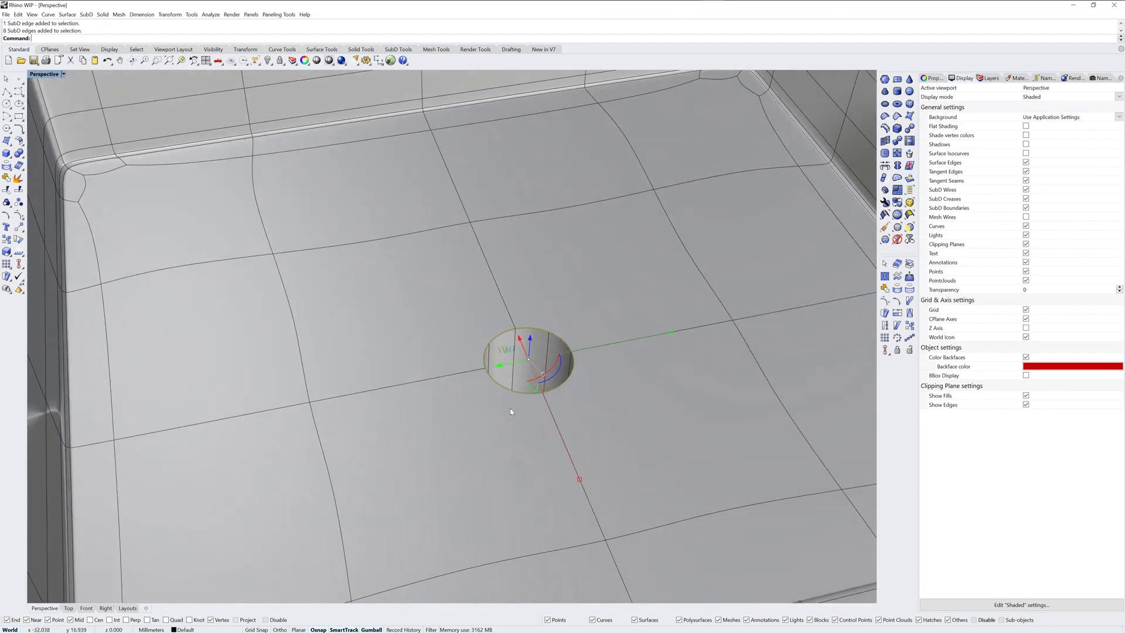
pyautogui.moveTo(530, 342); pyautogui.dragTo(516, 421)
# Step: Lower the hole's edge loop slightly further in the Right view and check the floor's slope in the Front and Right views
pyautogui.click(105, 608)
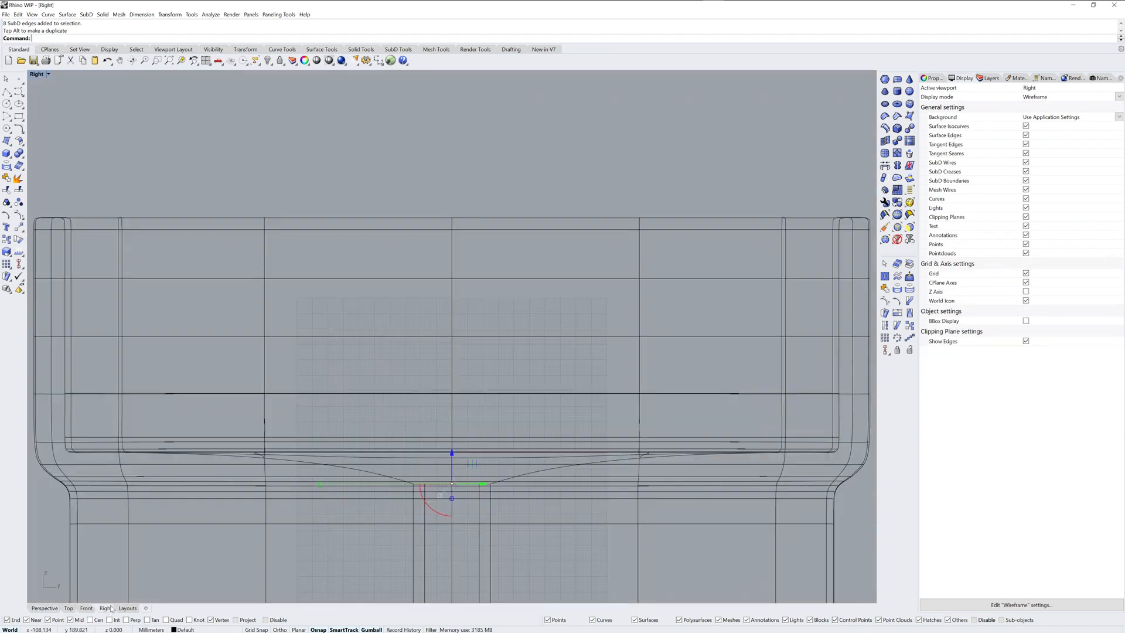
pyautogui.moveTo(493, 354); pyautogui.dragTo(485, 362)
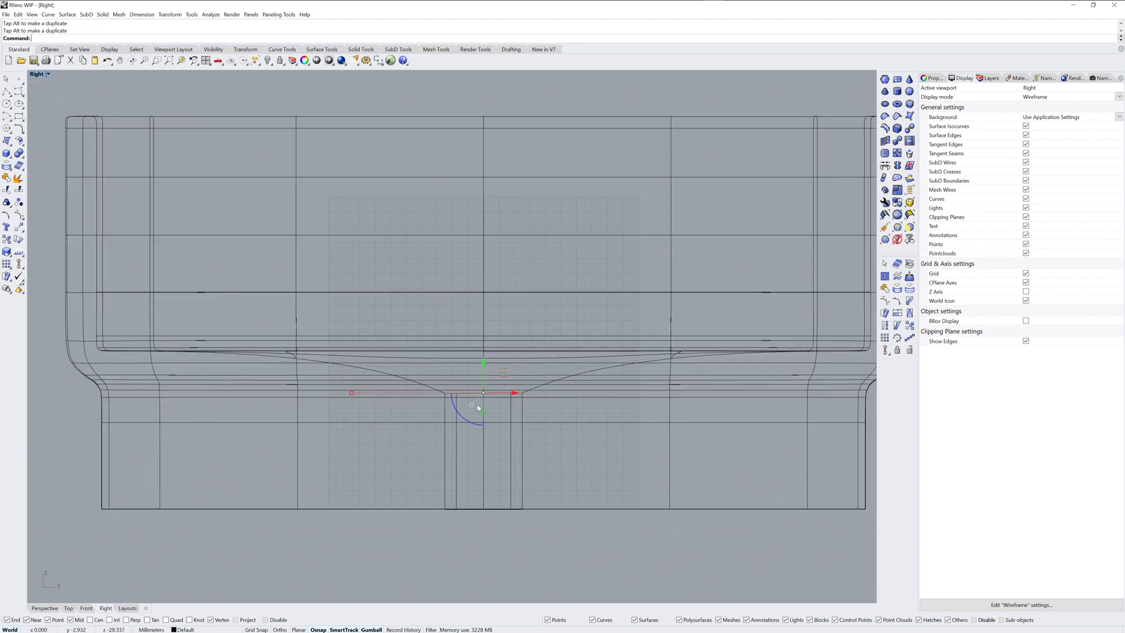
pyautogui.click(86, 608)
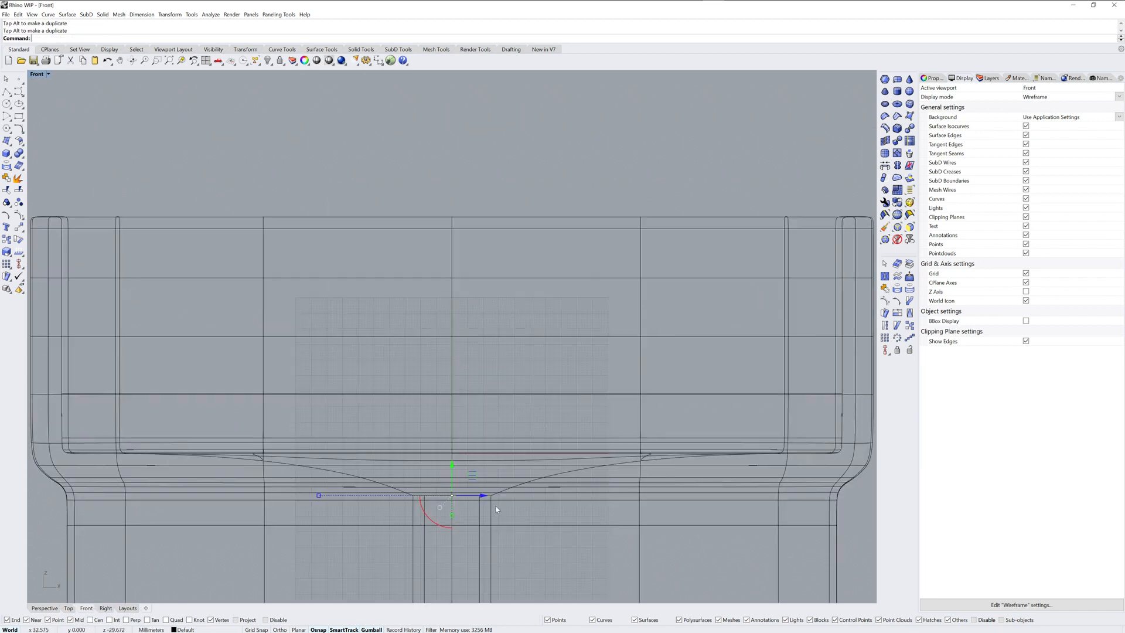
pyautogui.click(105, 608)
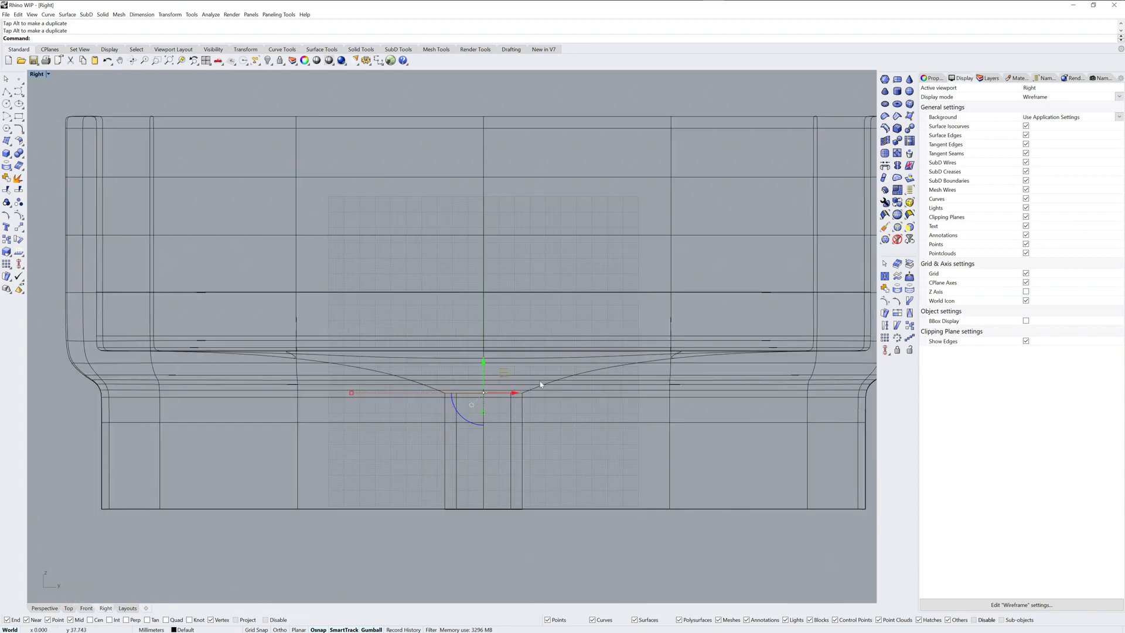
# Step: Bevel the lowered hole edge loop in the Perspective view by 10 with 3 segments, Absolute offset mode, straightness 0 and KeepCreases off
pyautogui.click(46, 611)
pyautogui.moveTo(643, 365)
pyautogui.mouseDown(button='right')
pyautogui.moveTo(608, 349)
pyautogui.moveTo(587, 365)
pyautogui.mouseUp(button='right')
pyautogui.moveTo(527, 370); pyautogui.dragTo(530, 360)
pyautogui.moveTo(540, 355); pyautogui.dragTo(613, 372, button='right')
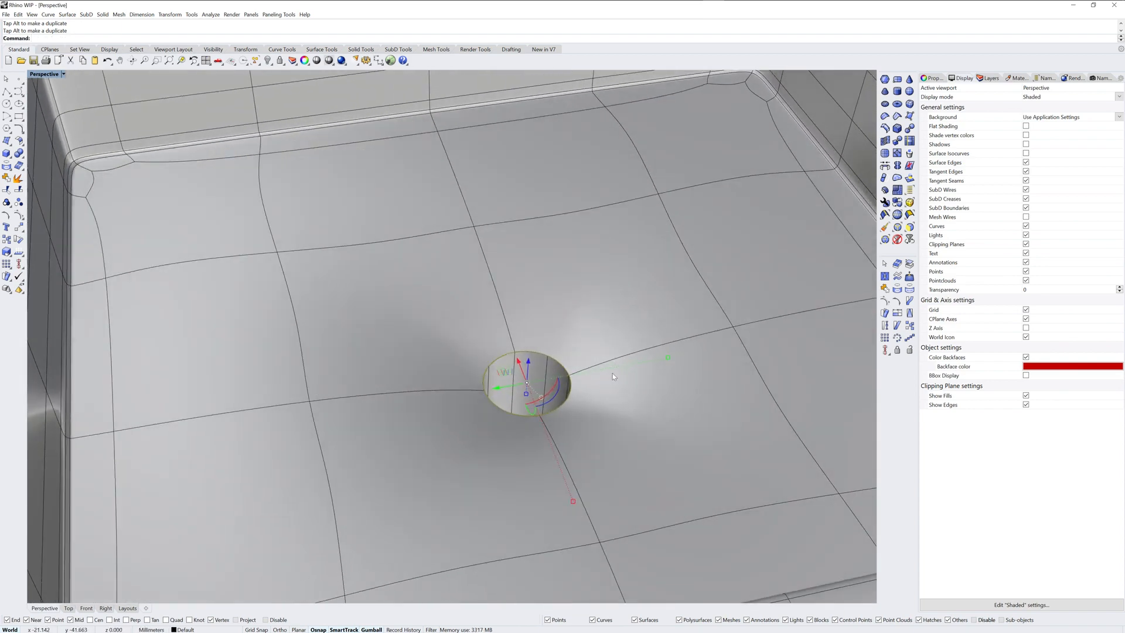
pyautogui.click(897, 130)
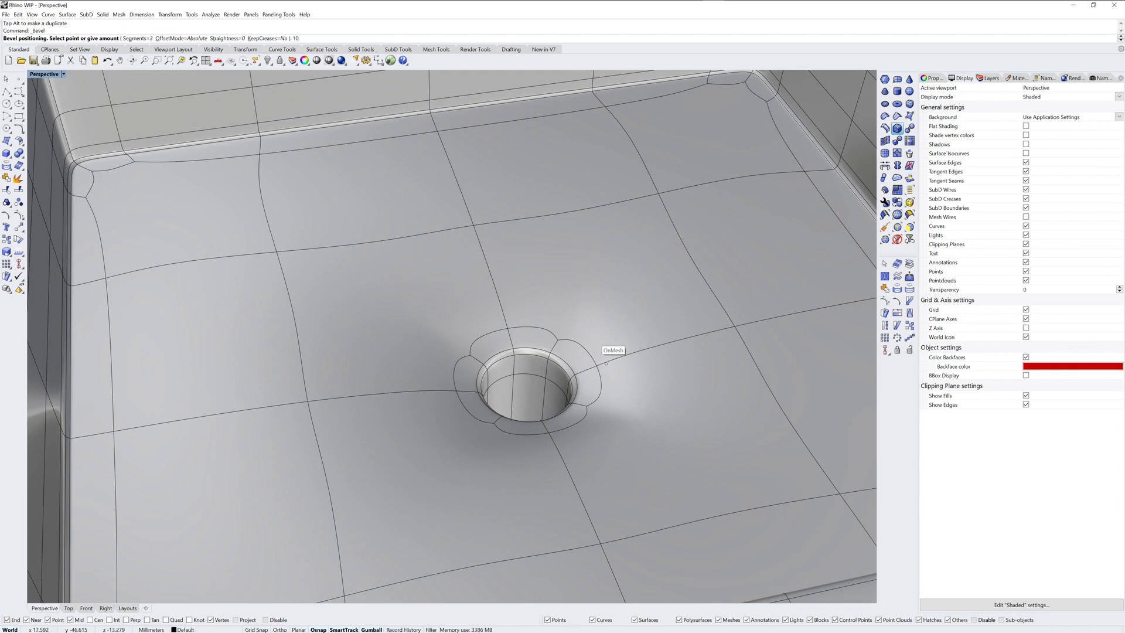
pyautogui.press('Return')
pyautogui.scroll(-10, 593, 317)
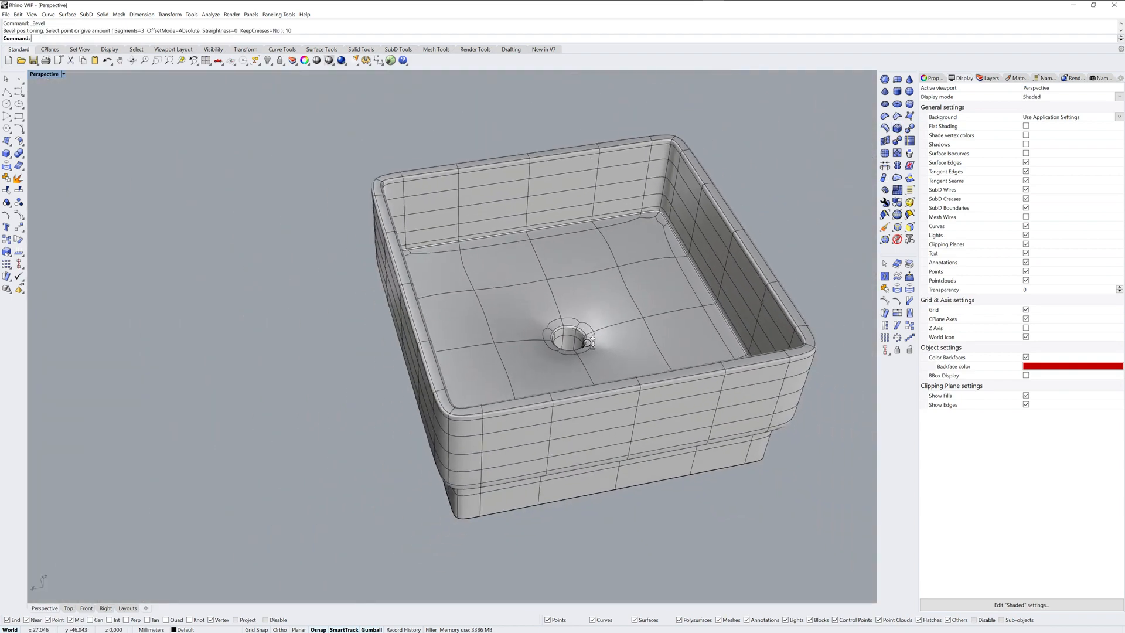
pyautogui.moveTo(592, 329); pyautogui.dragTo(603, 360, button='right')
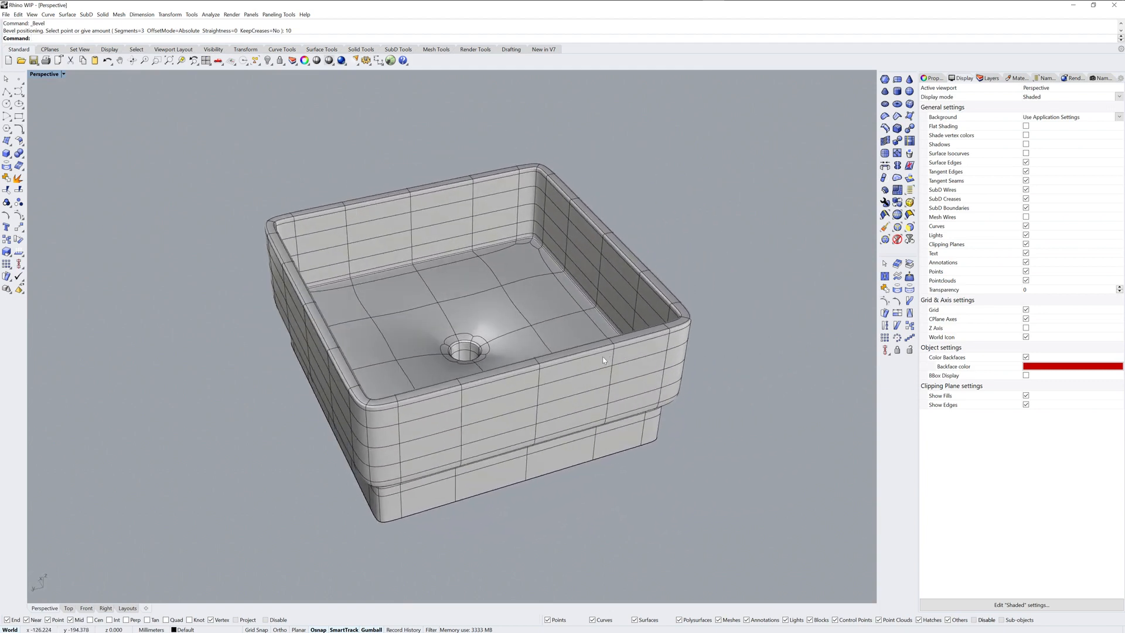